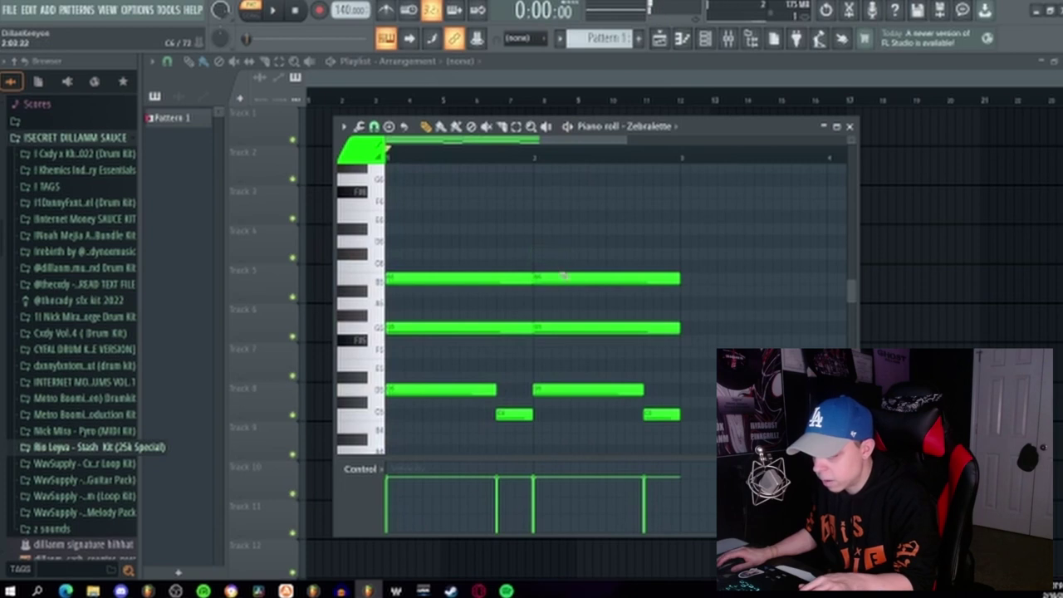
Raise the top note of the second bar's chord to D6 and play the pattern
drag(556, 278, 555, 230)
key(space)
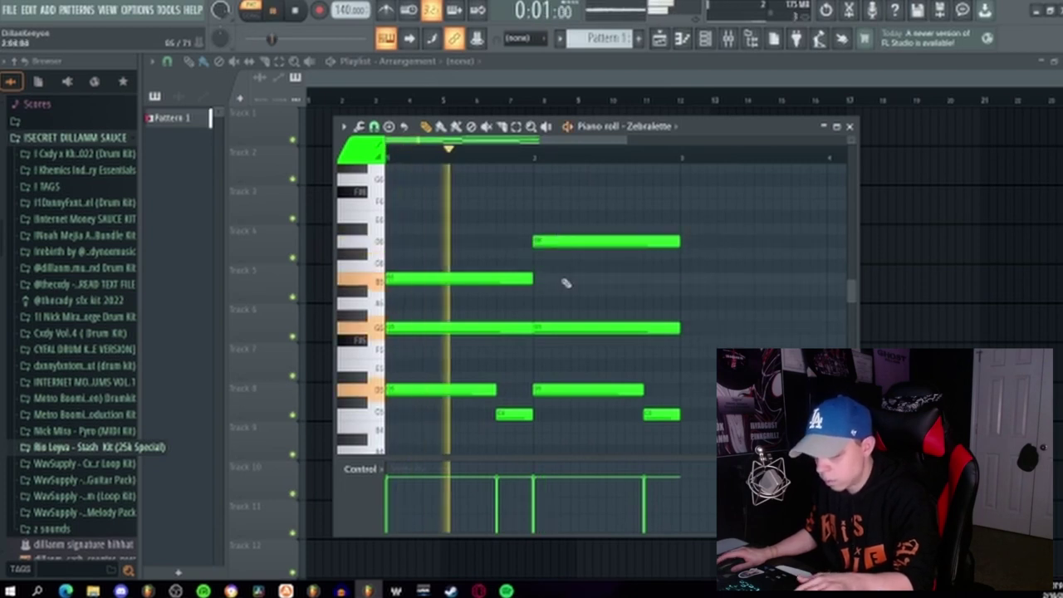
scroll(564, 282, down, 3)
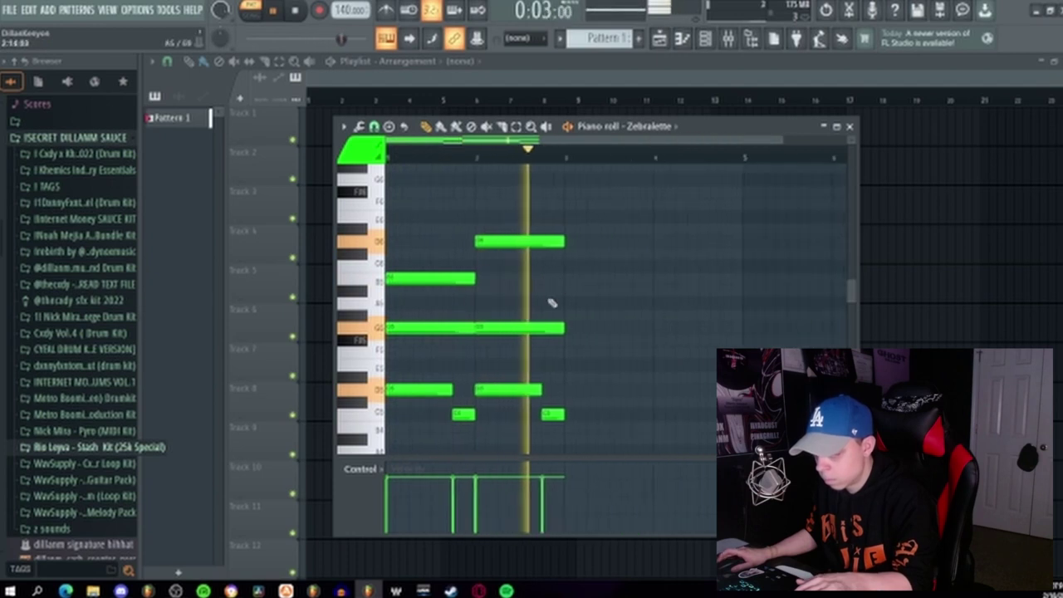
key(space)
Select all notes of the two-bar chord progression and duplicate them into bars 3 and 4
drag(572, 427, 407, 230)
key(ctrl+b)
key(ctrl+d)
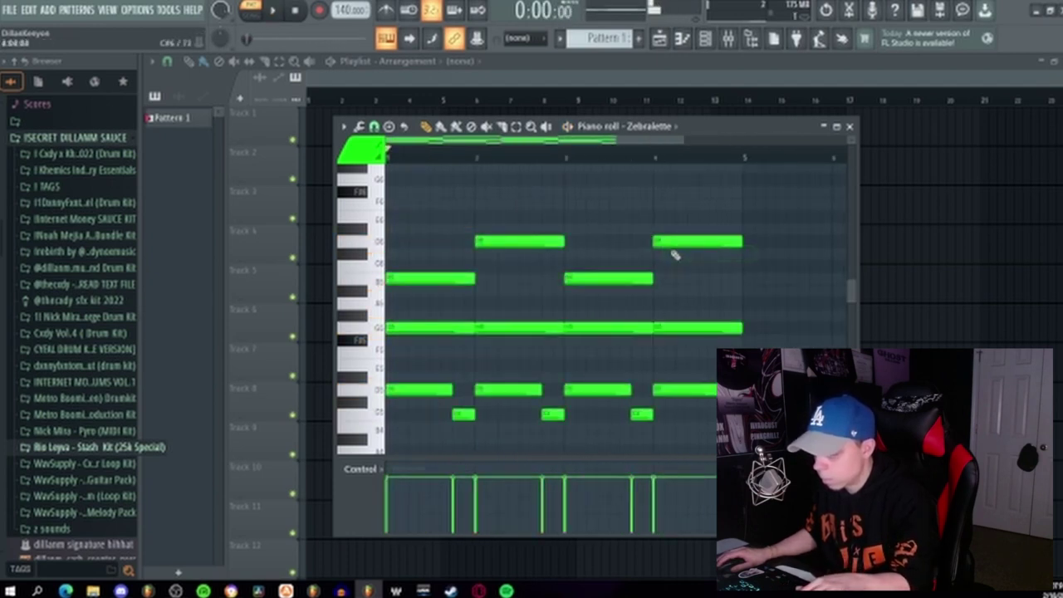
Lower the top note of the fourth bar's chord to C6 and play back the progression
drag(677, 241, 673, 266)
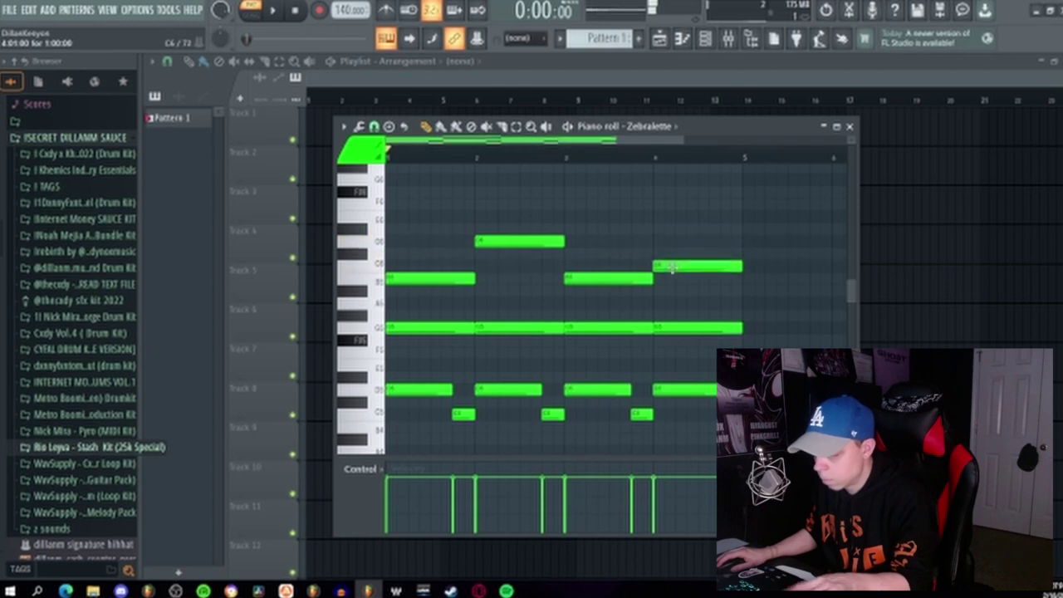
key(space)
scroll(671, 266, down, 1)
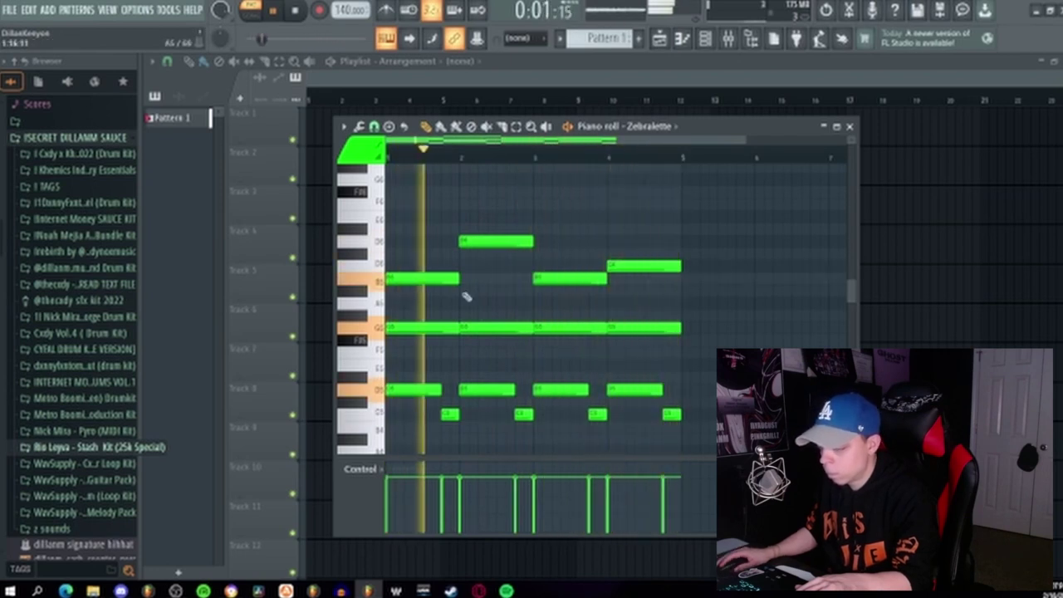
scroll(615, 297, down, 2)
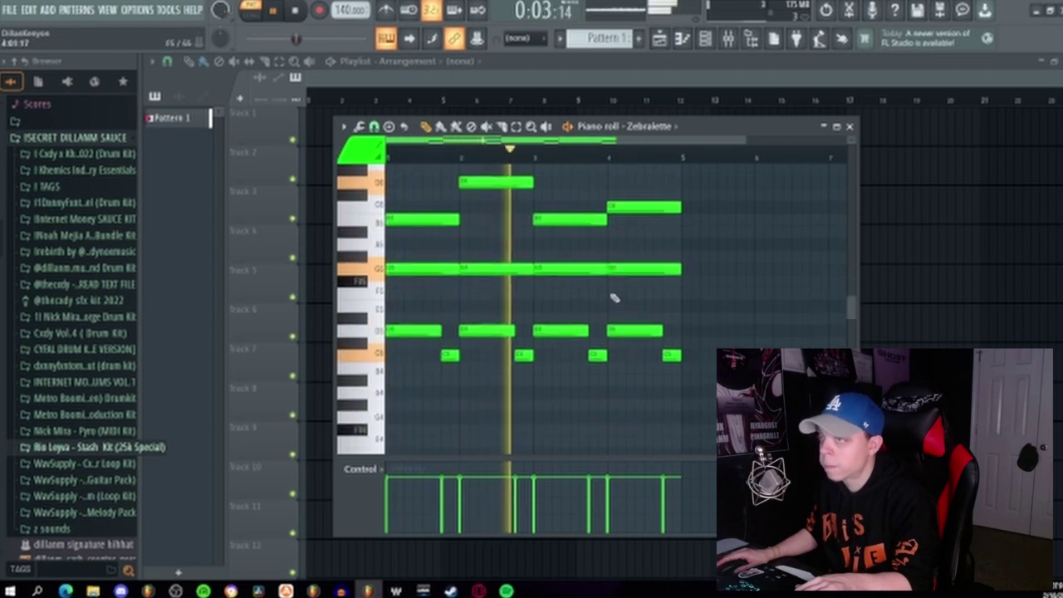
key(space)
Add one-bar bass notes below the chords, G4 in bar 1 and F4 in bar 2, auditioning them with playback
scroll(500, 403, down, 1)
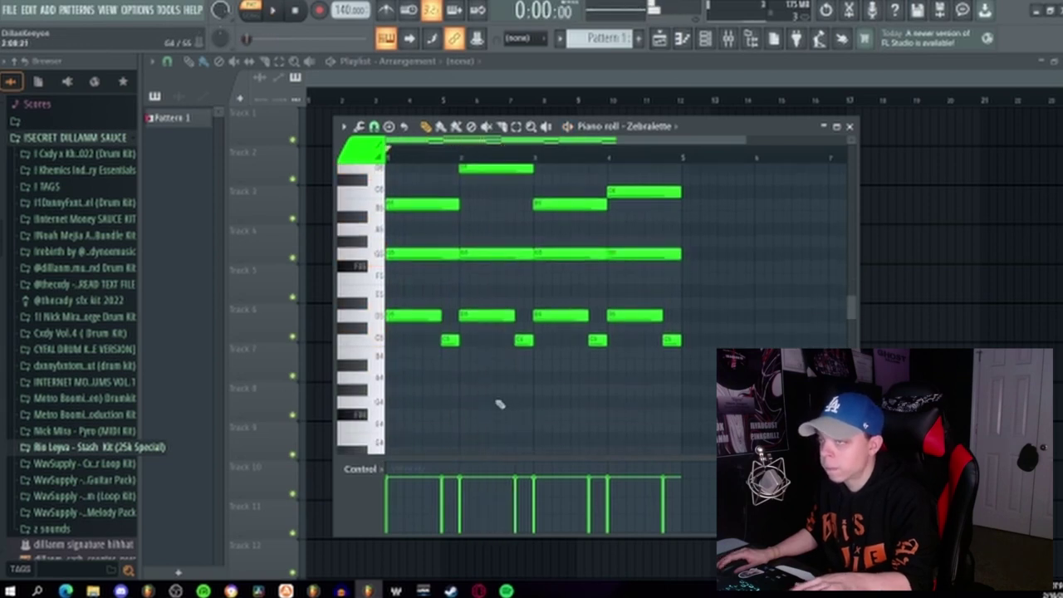
click(399, 403)
key(space)
drag(423, 404, 502, 437)
key(space)
key(space)
scroll(501, 437, down, 1)
scroll(501, 437, up, 3)
scroll(501, 437, down, 3)
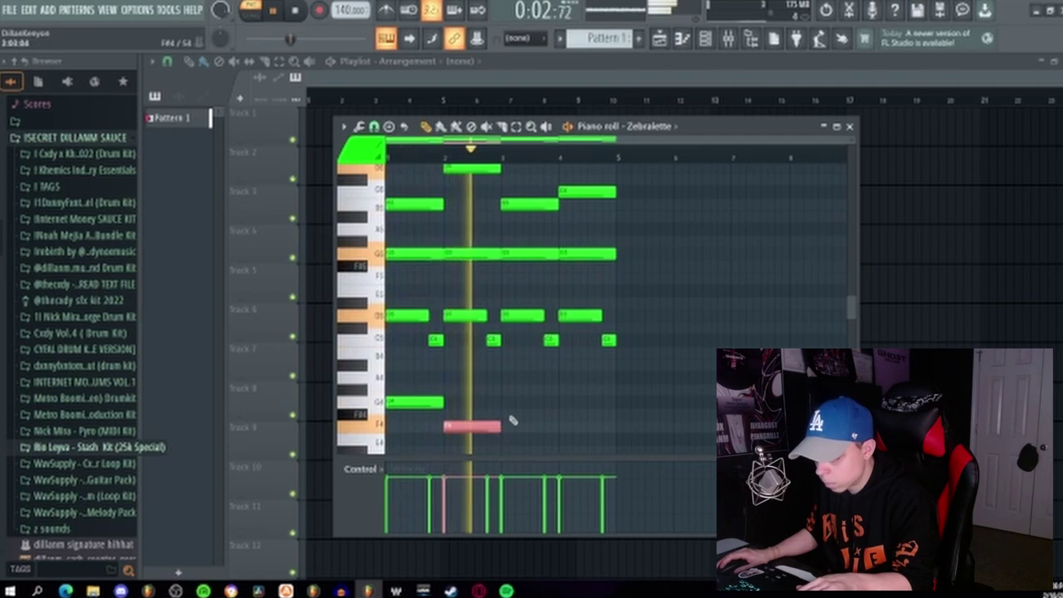
Add a one-bar bass note in bar 3, trying pitches against playback and settling on A4
click(515, 389)
key(space)
drag(516, 389, 537, 391)
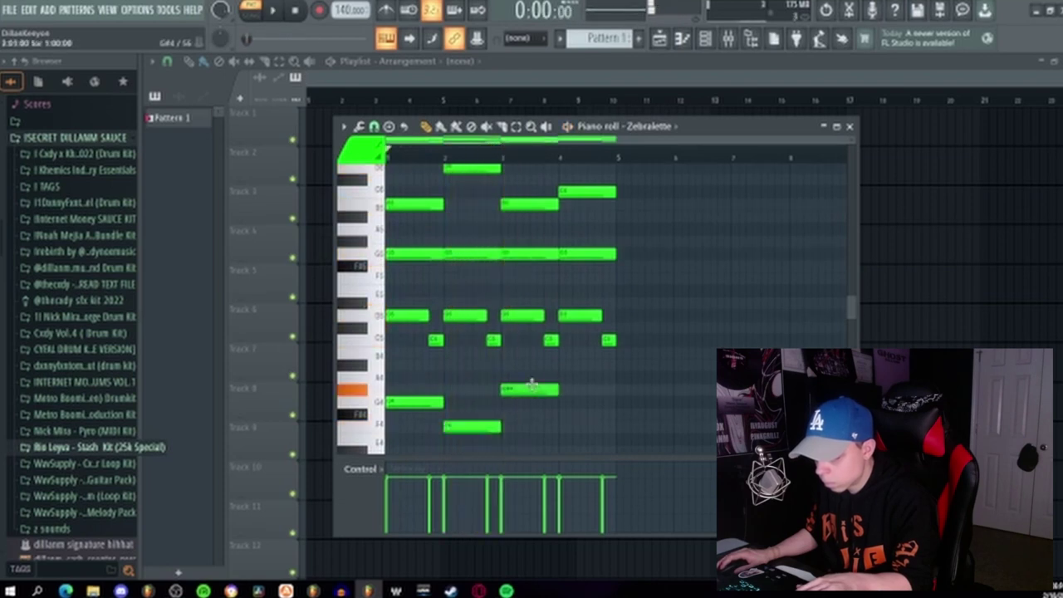
key(space)
scroll(534, 382, up, 1)
scroll(534, 380, down, 1)
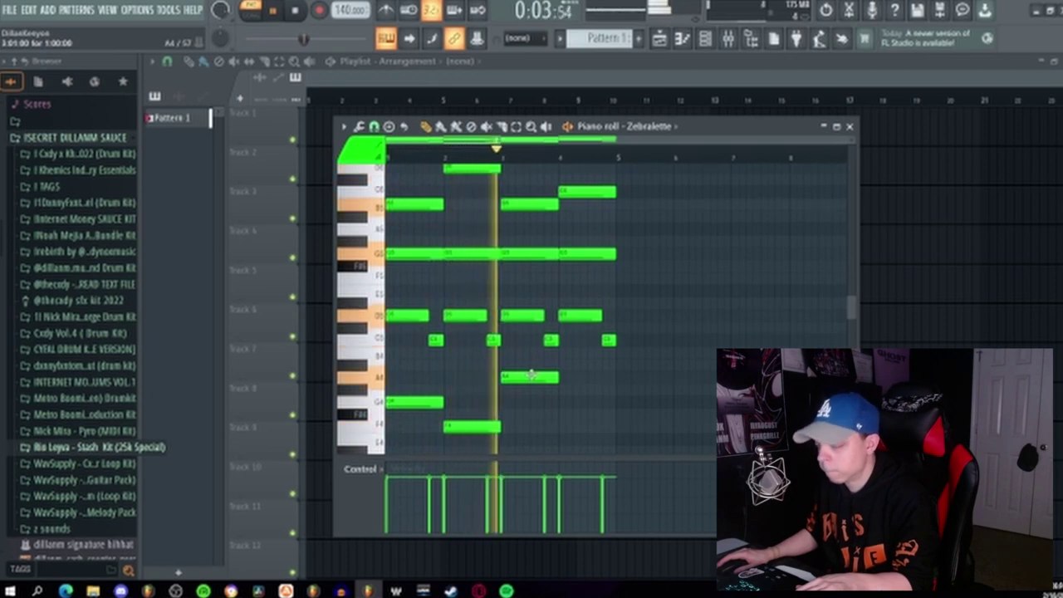
key(space)
mouse_move(530, 376)
mouse_down()
mouse_move(526, 407)
mouse_move(524, 367)
mouse_up()
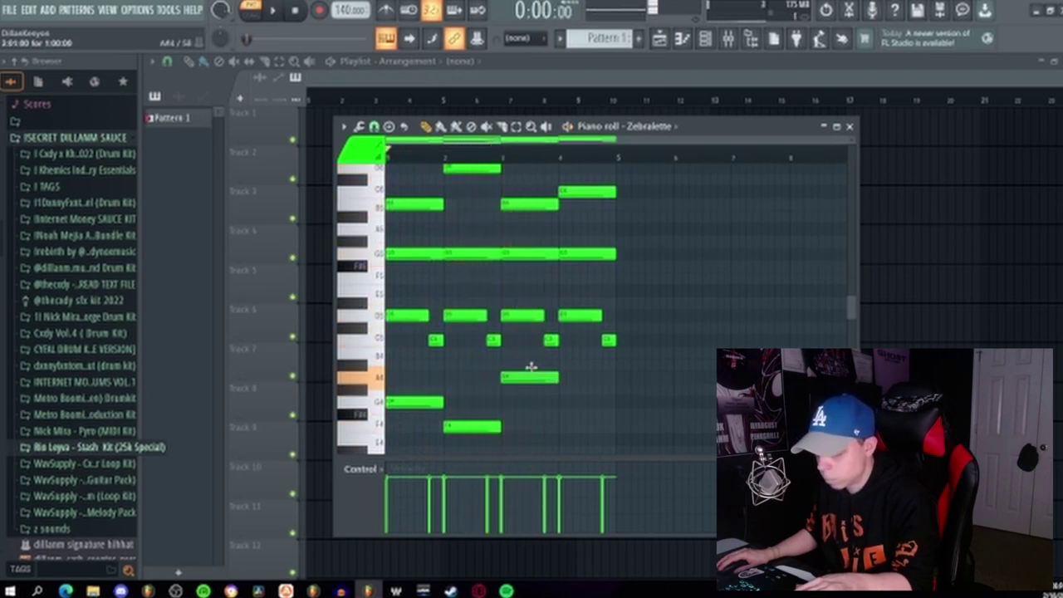
Add a one-bar G4 bass note in bar 4 and play back the full progression
drag(557, 399, 556, 408)
key(space)
scroll(557, 410, up, 4)
scroll(561, 413, down, 4)
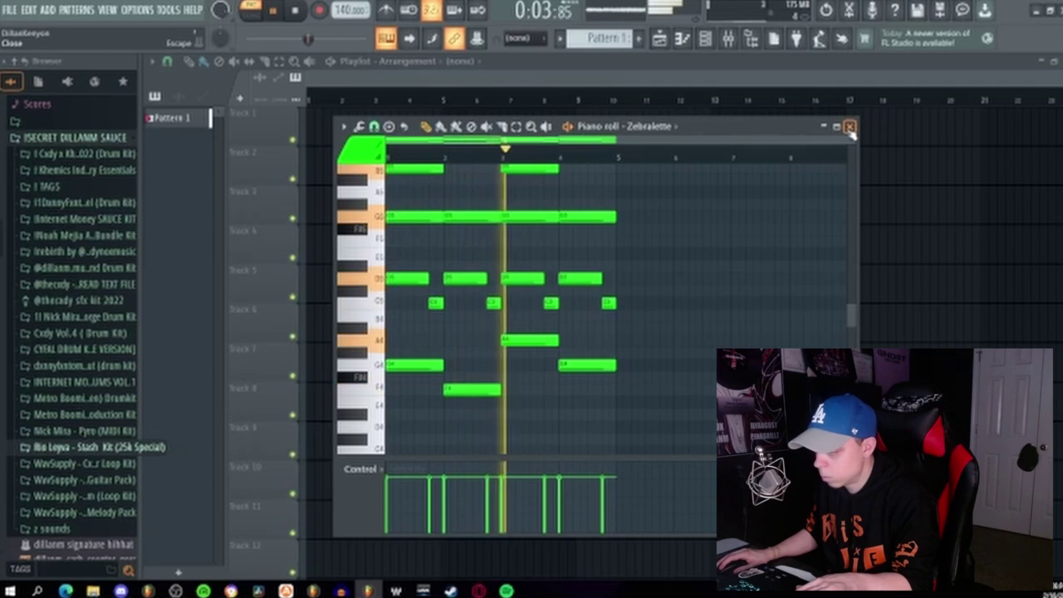
scroll(643, 270, up, 2)
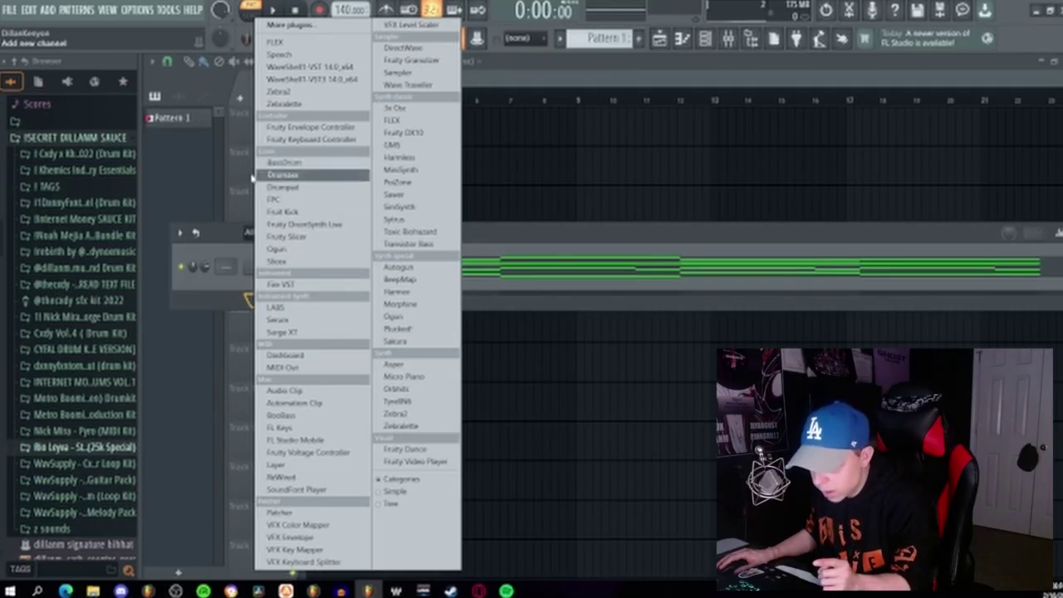
Add a second Zebralette channel and step through its presets to choose a sound
click(285, 103)
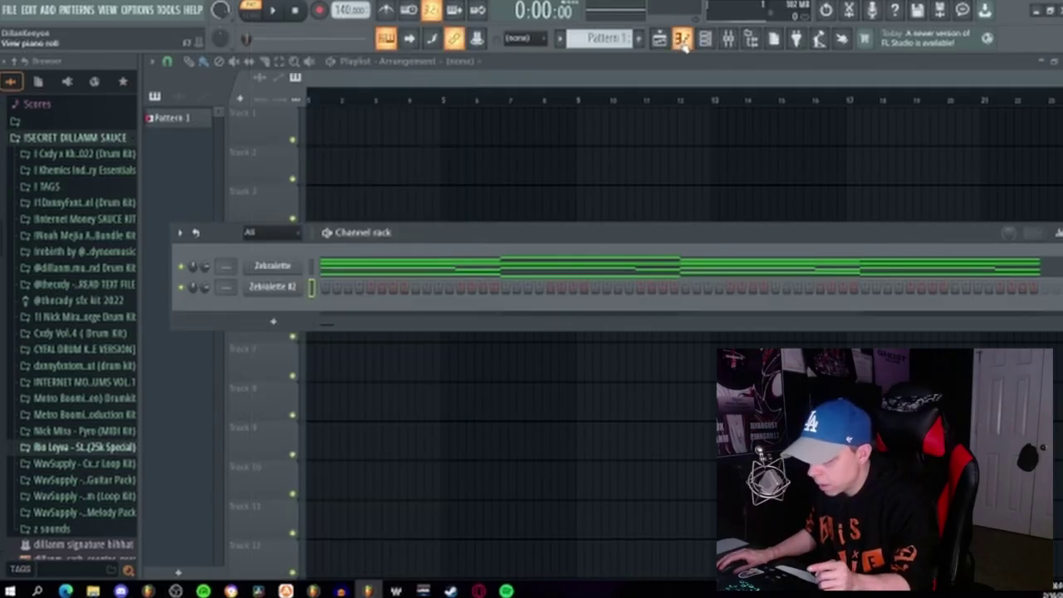
click(274, 288)
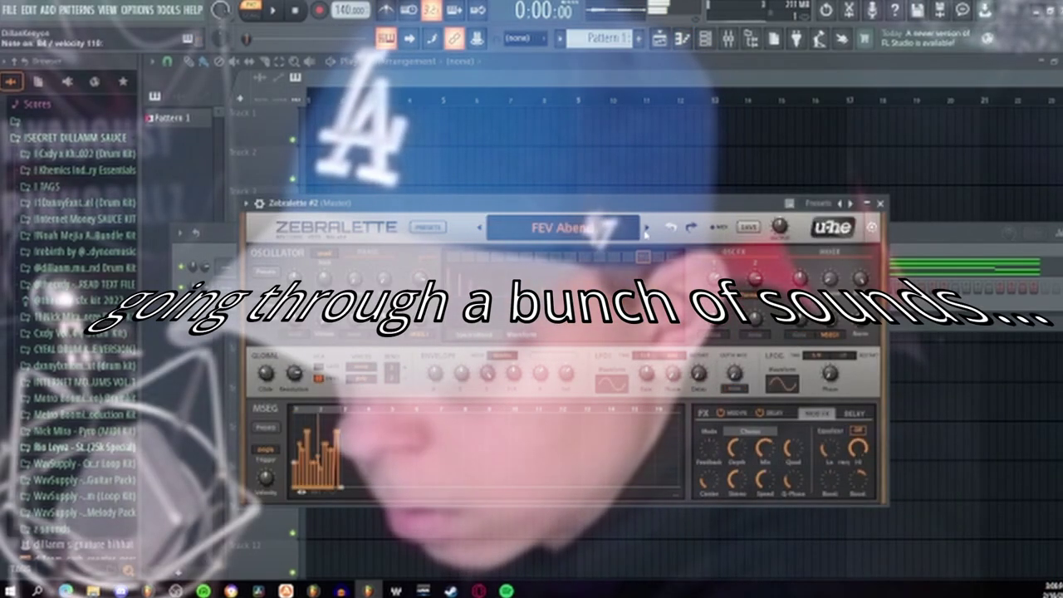
click(646, 230)
click(646, 229)
click(646, 229)
click(646, 229)
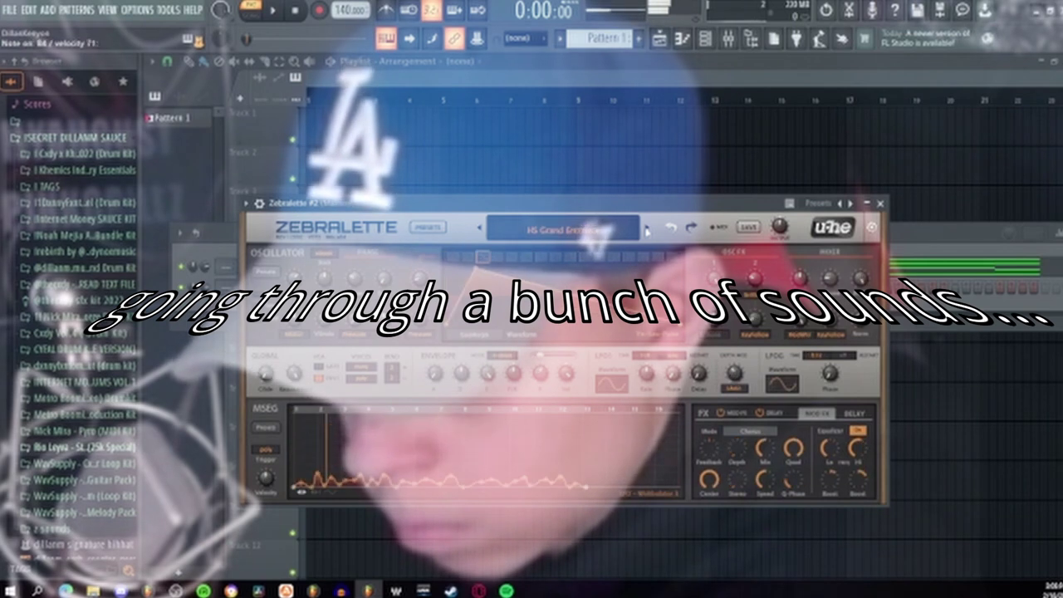
click(647, 229)
click(646, 230)
click(646, 229)
click(646, 229)
click(879, 205)
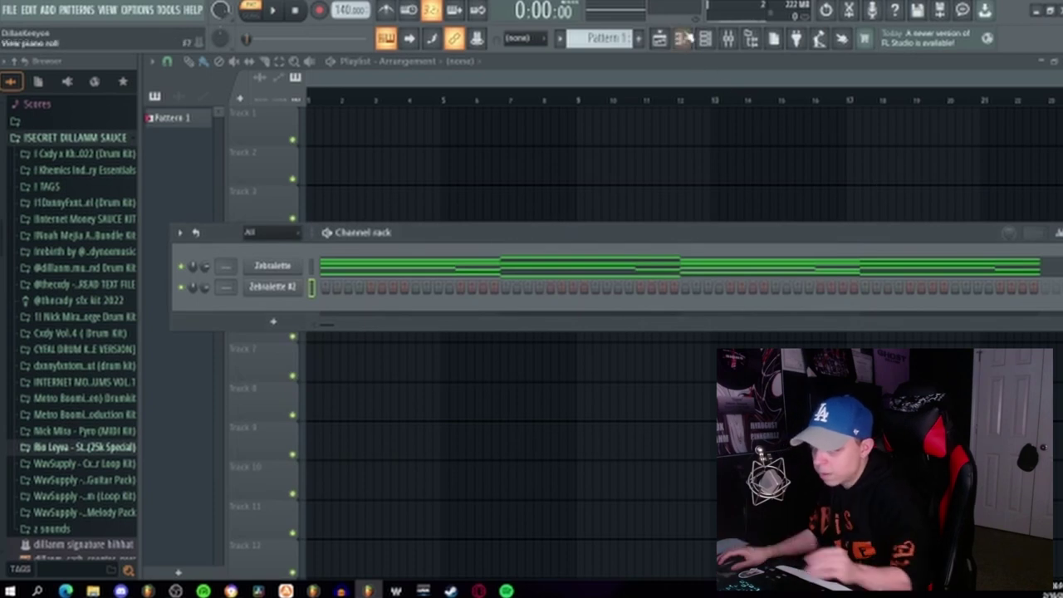
Enter a run of eight one-step A6 notes from the start of bar 1 in the second Zebralette's piano roll
click(689, 39)
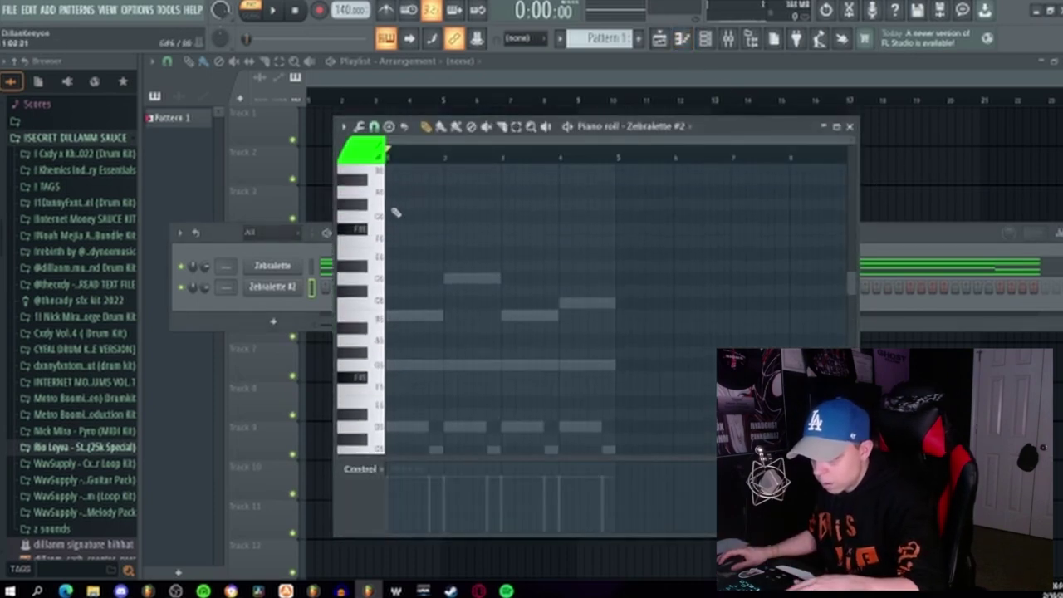
scroll(474, 441, up, 4)
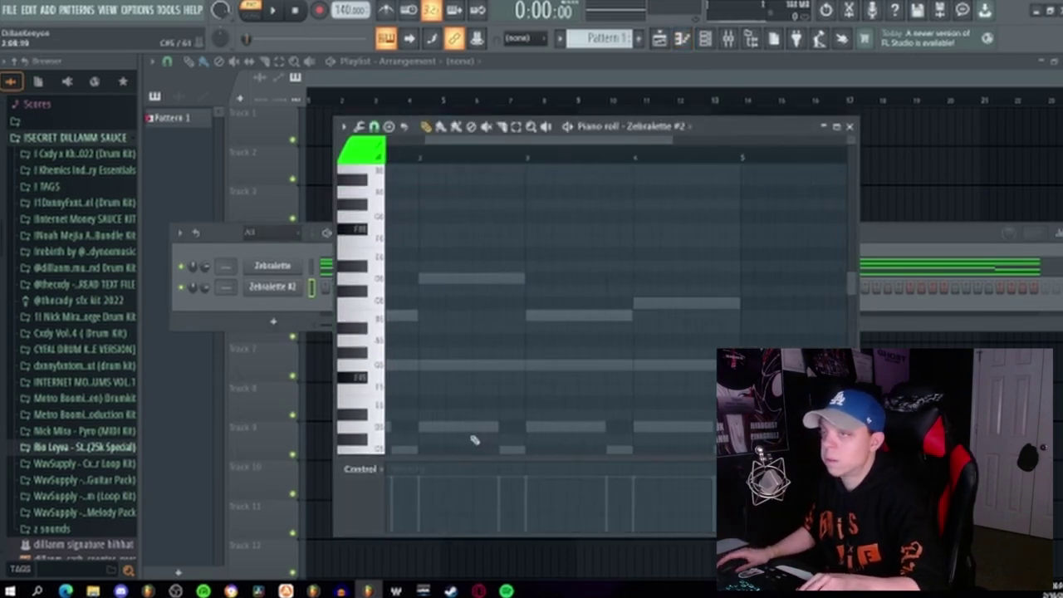
drag(429, 362, 672, 400)
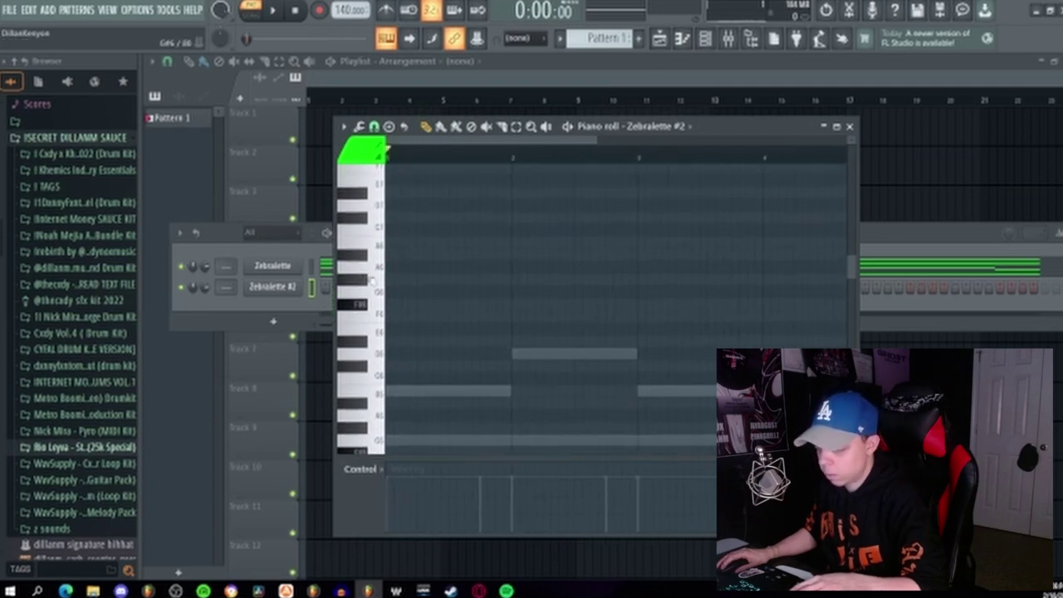
click(394, 267)
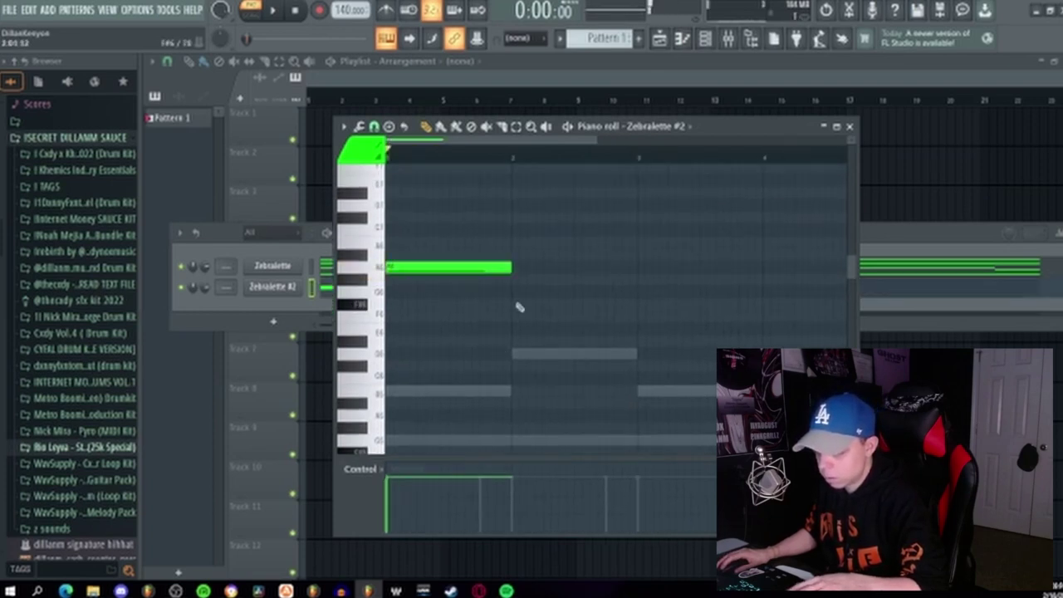
key(space)
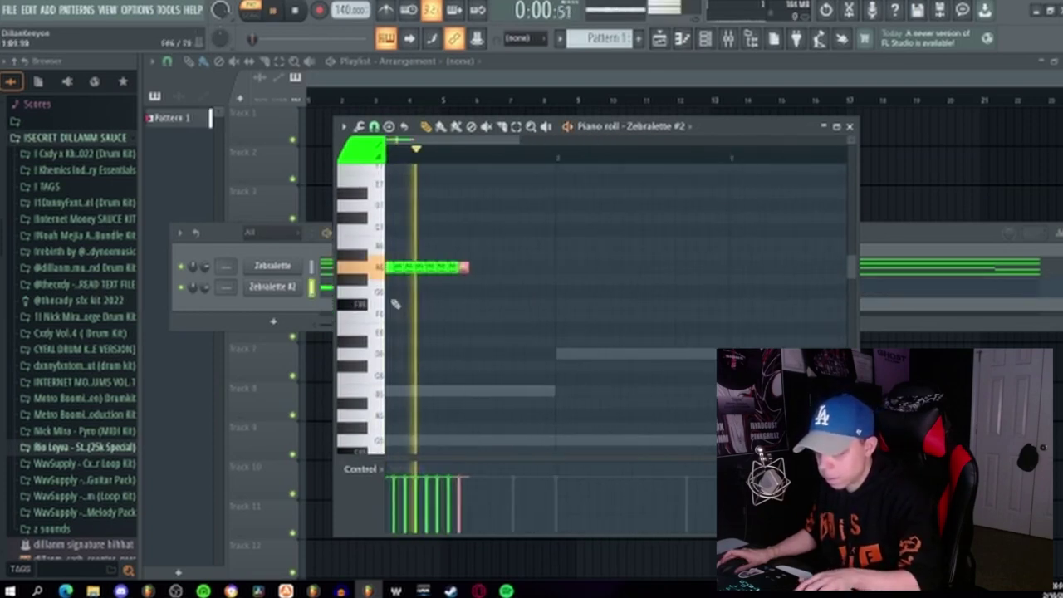
scroll(415, 309, up, 2)
Repitch the melody's third note to G6, the fifth to D6 and the seventh to D7 while checking playback
key(space)
key(space)
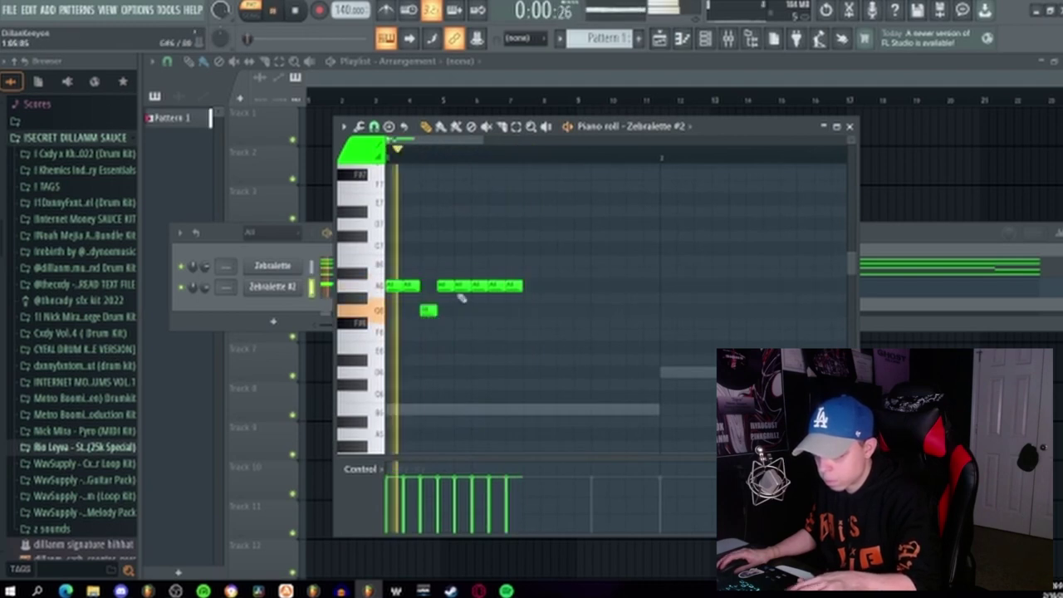
key(space)
key(space)
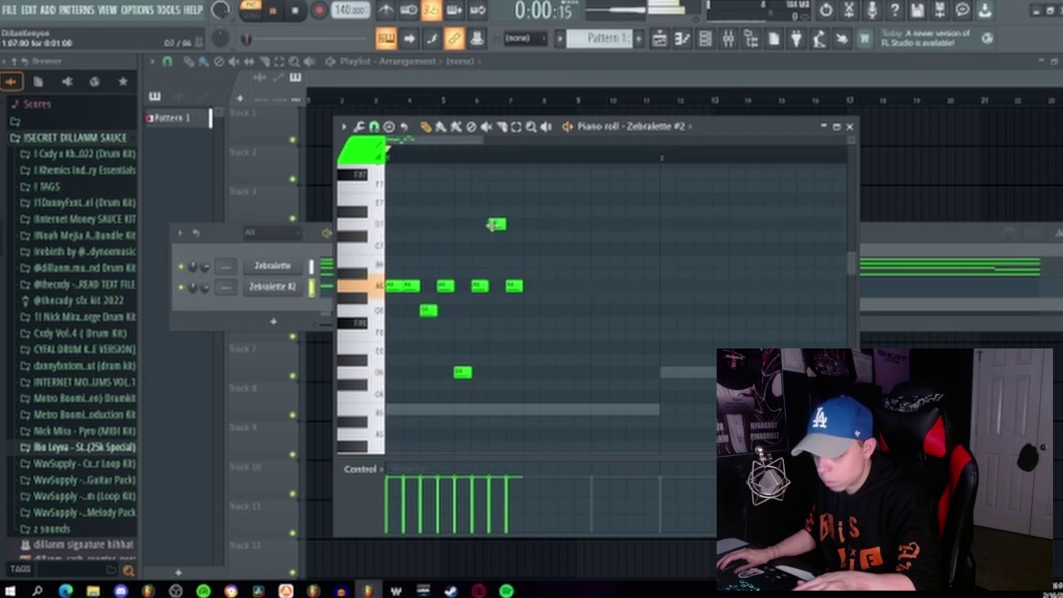
key(space)
Duplicate the eight melody notes and flip the copy horizontally and vertically with the score flipper
drag(553, 402, 370, 214)
key(ctrl+b)
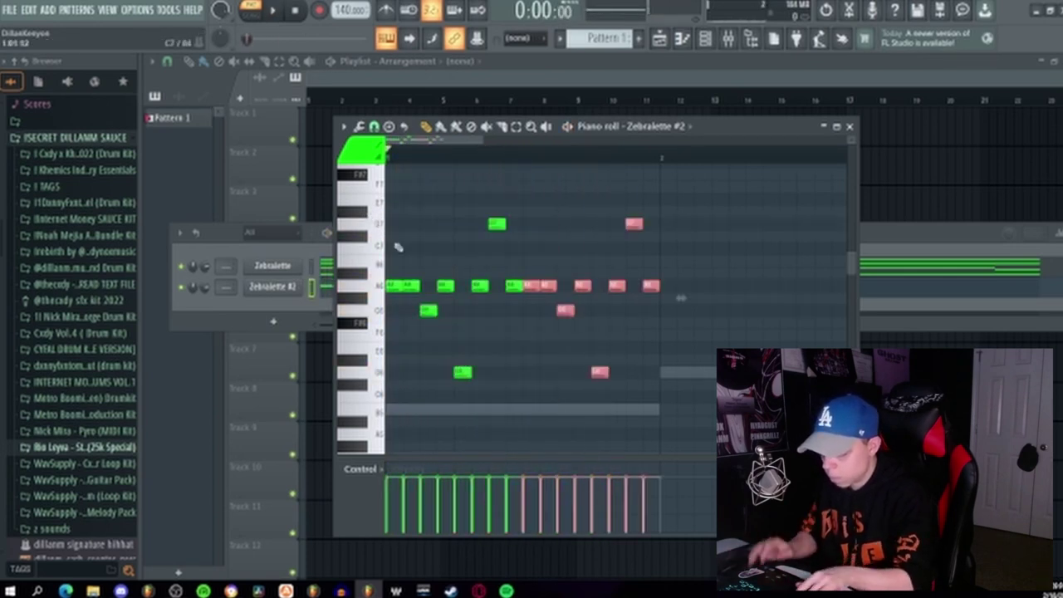
key(alt+y)
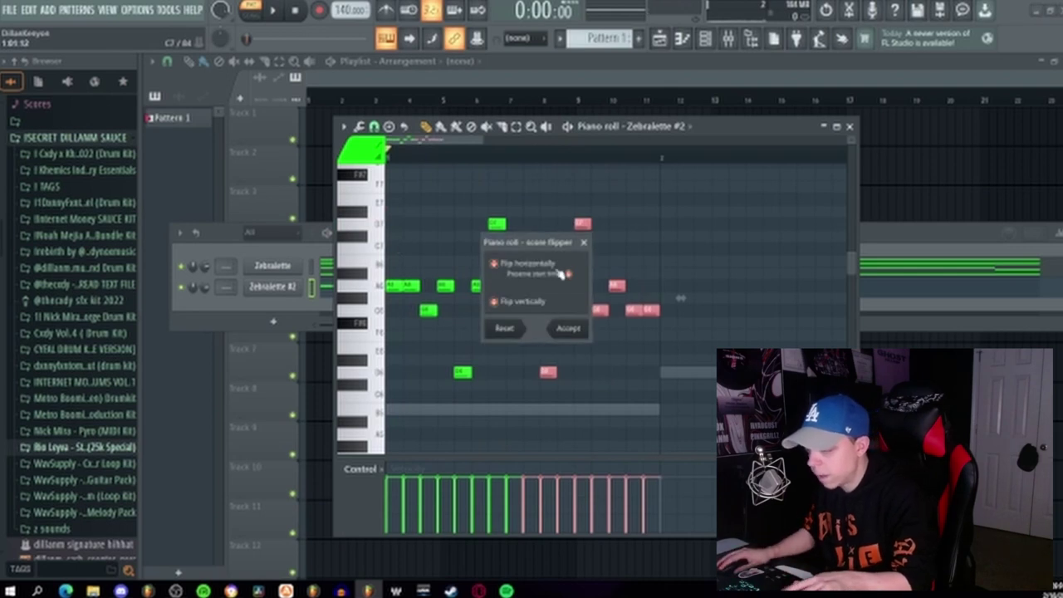
key(space)
drag(536, 241, 698, 232)
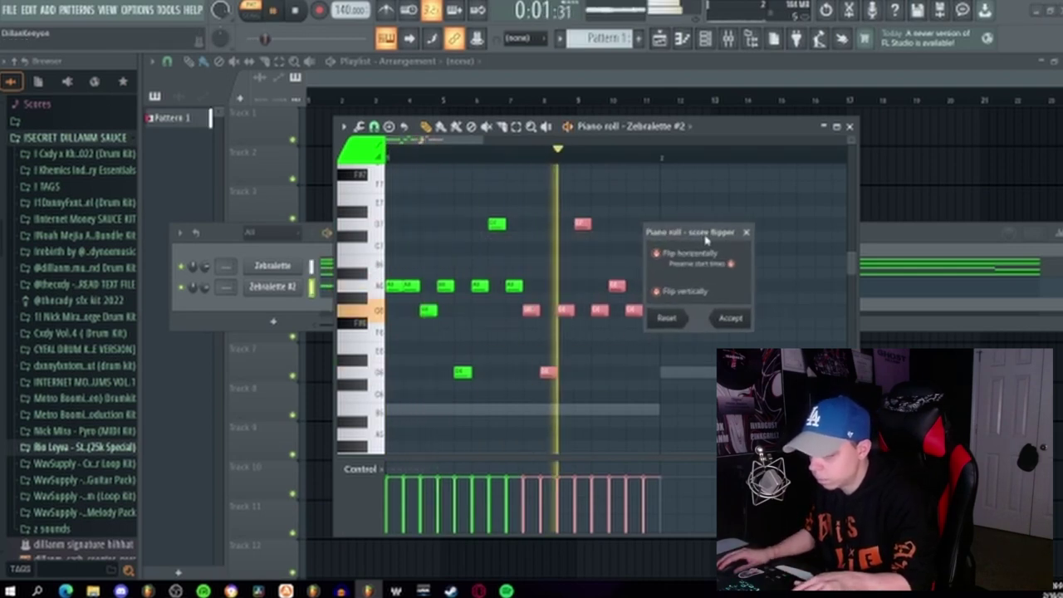
click(730, 318)
key(space)
Duplicate the one-bar melody through bars 2 to 4, play it with the chords and close the piano roll
key(ctrl+a)
key(ctrl+b)
scroll(559, 275, down, 2)
scroll(559, 275, up, 1)
key(space)
scroll(558, 276, down, 3)
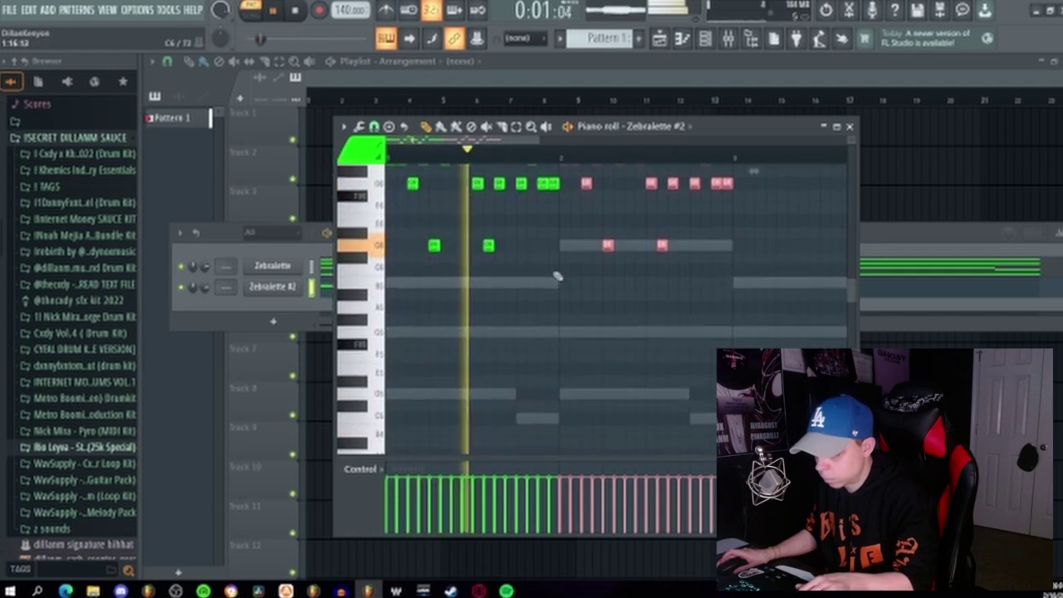
scroll(561, 279, down, 3)
scroll(562, 284, down, 2)
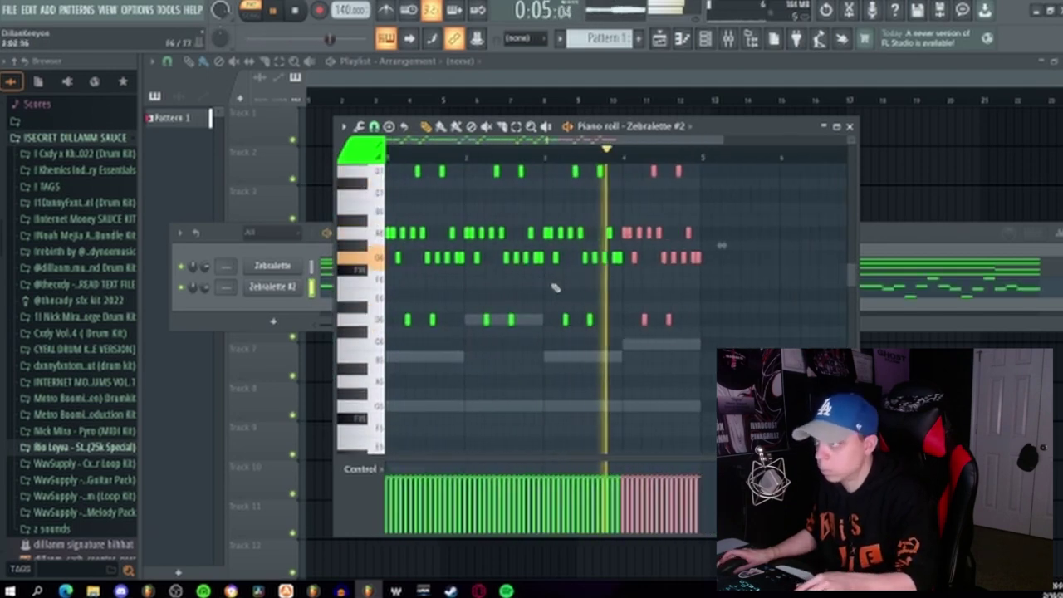
scroll(556, 288, up, 2)
key(space)
click(849, 126)
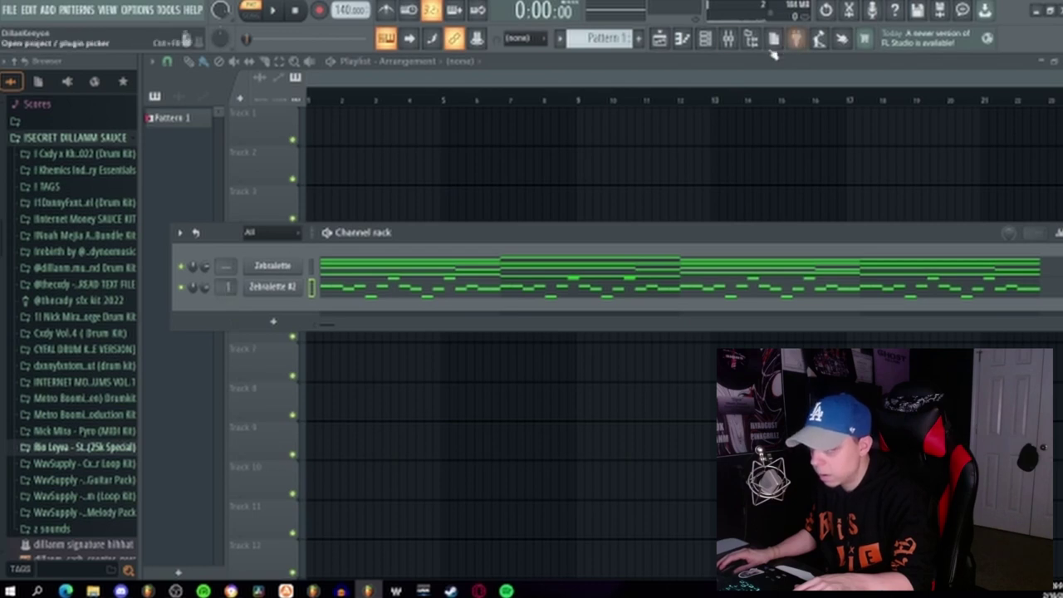
Route the second Zebralette channel to mixer track 9 and clear the channel rack off the mixer
click(728, 39)
drag(227, 288, 227, 274)
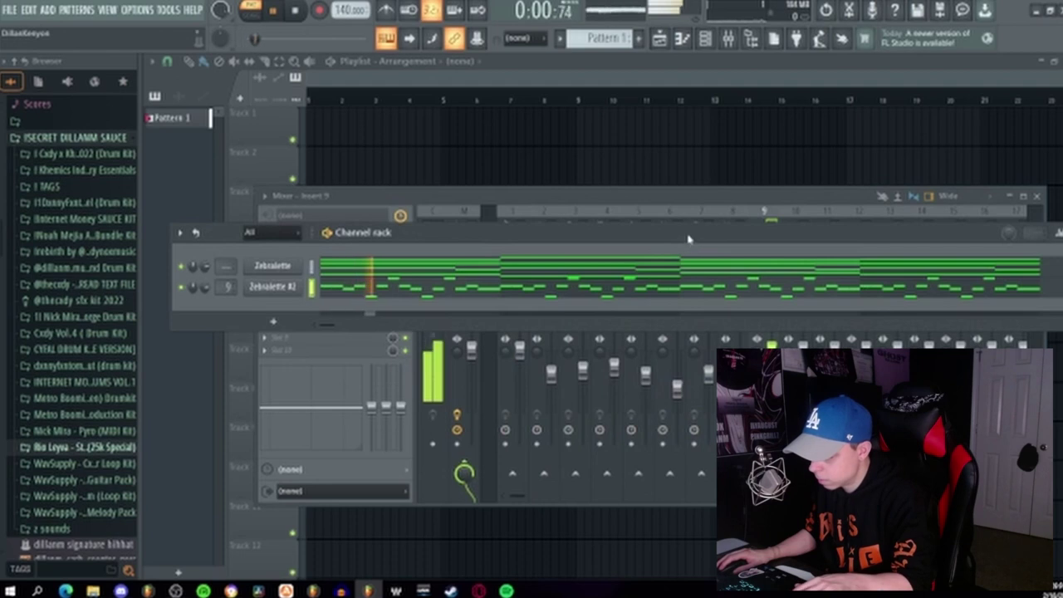
drag(688, 240, 446, 445)
click(518, 482)
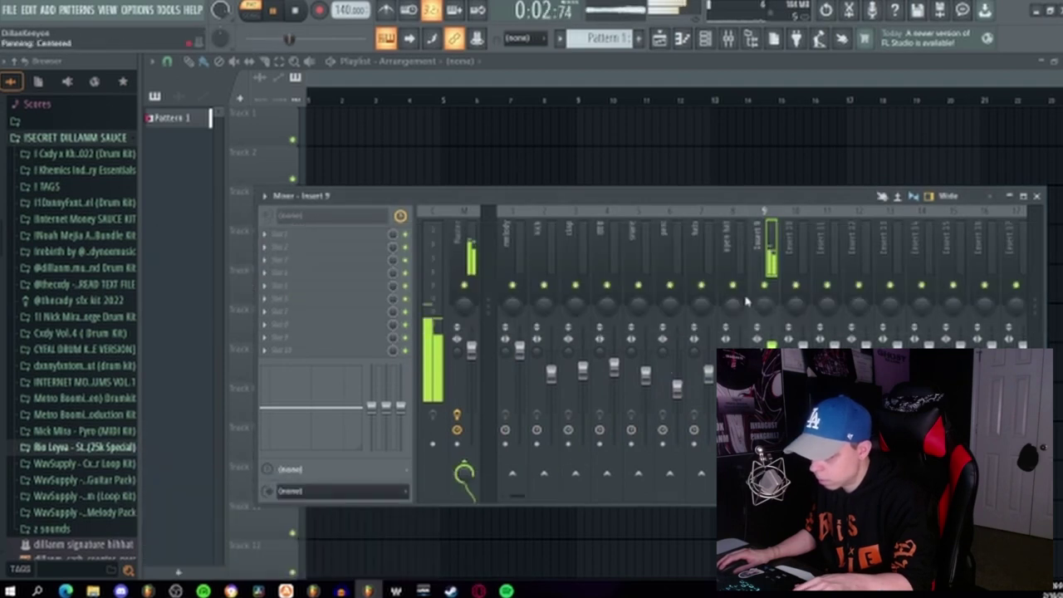
Solo Insert 9 in the mixer, play it back and show the channel rack again
key(space)
right_click(769, 285)
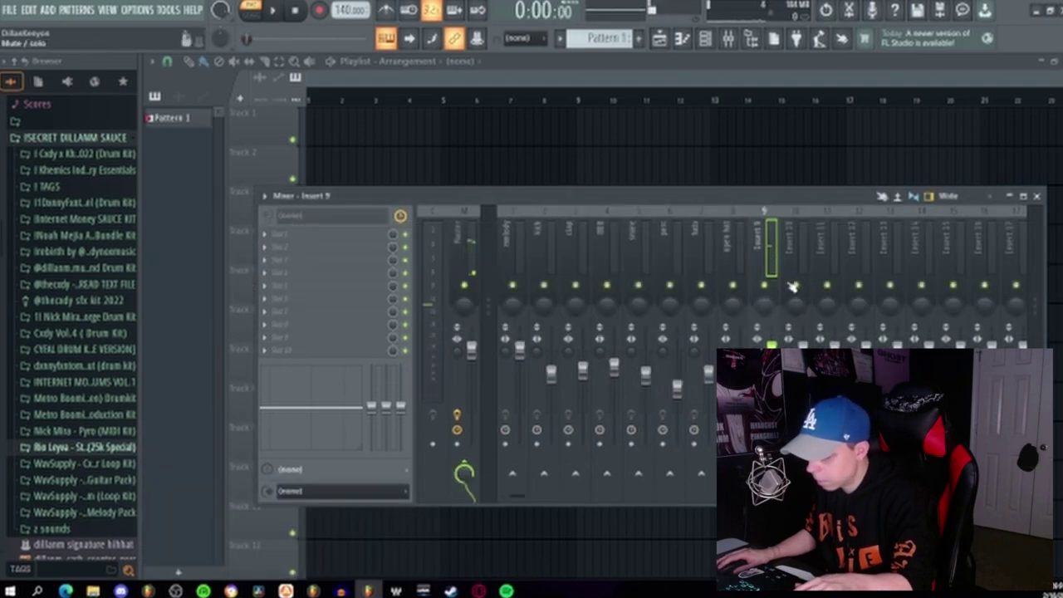
right_click(768, 286)
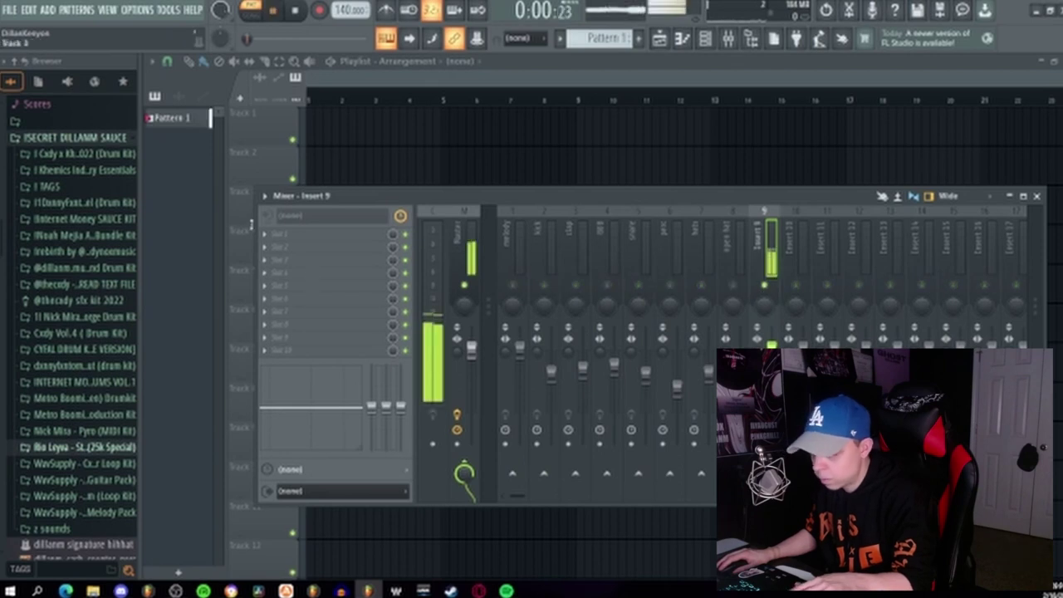
click(705, 39)
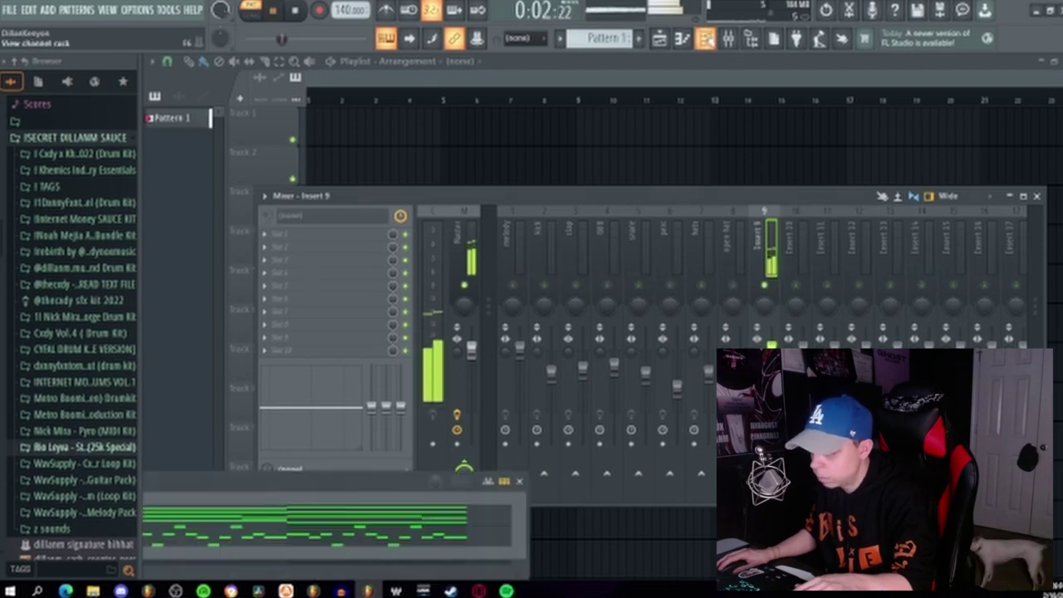
Load RC-20 Retro Color into the first effect slot of Insert 9, with the channel rack cleared off the mixer
drag(253, 480, 807, 290)
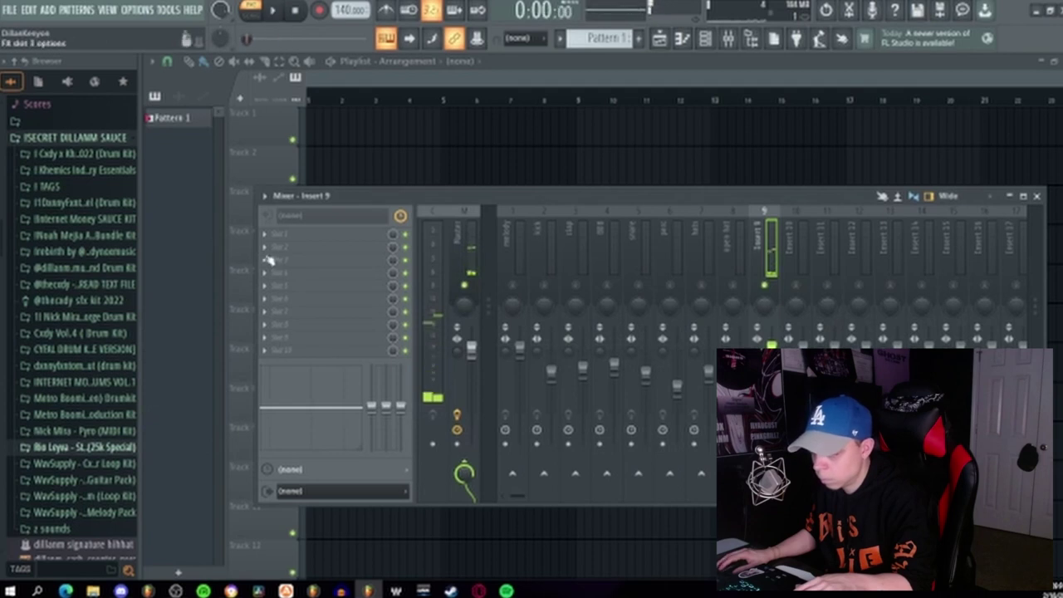
click(268, 244)
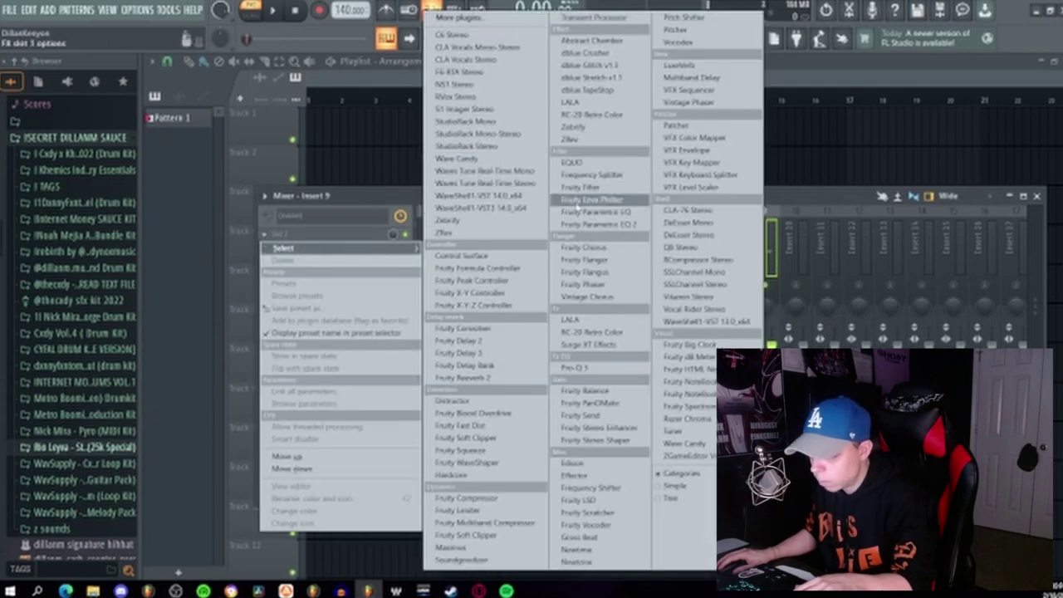
click(593, 332)
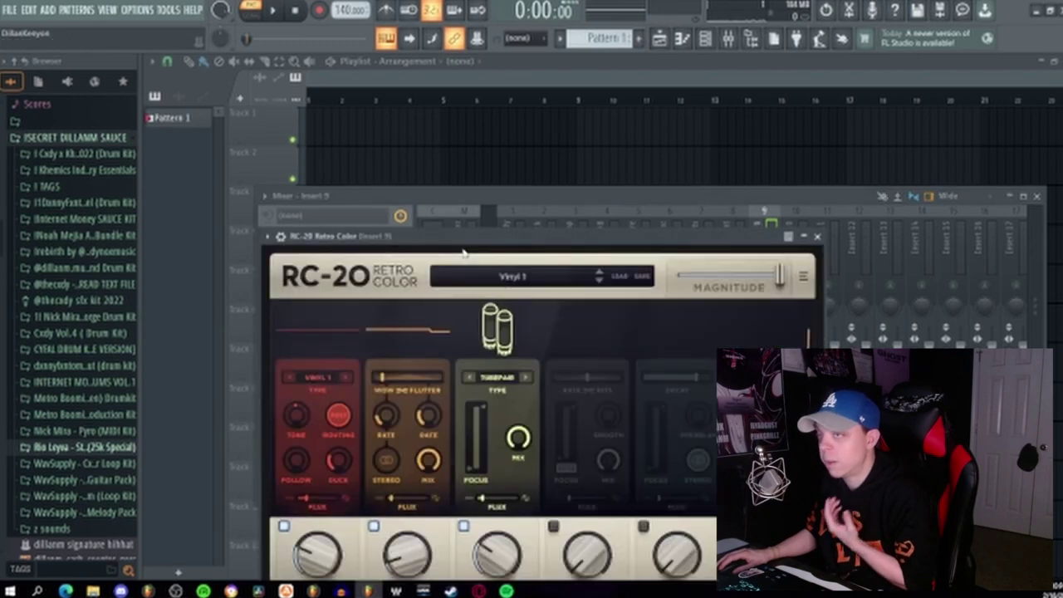
drag(455, 252, 423, 130)
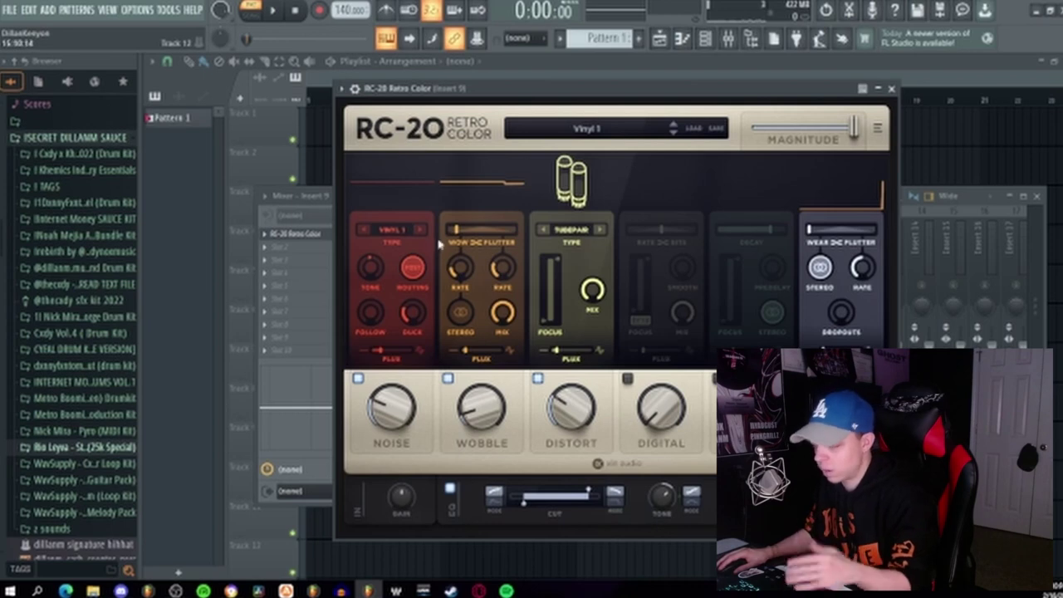
Switch off RC-20's Noise, Wobble and Distort modules, switch on its Decay reverb module, play the melody and close the plugin
click(359, 380)
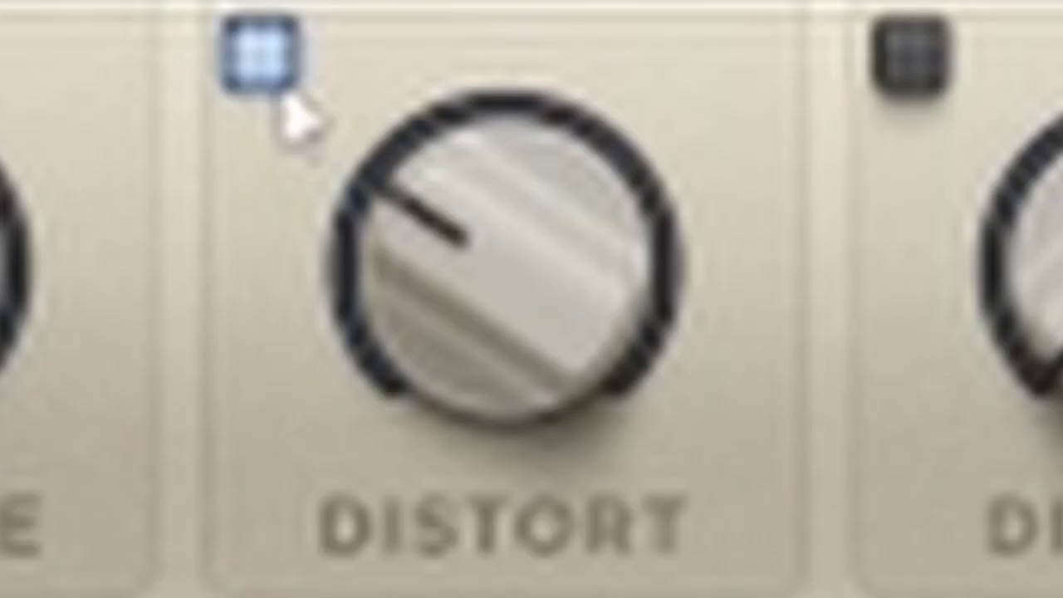
click(287, 139)
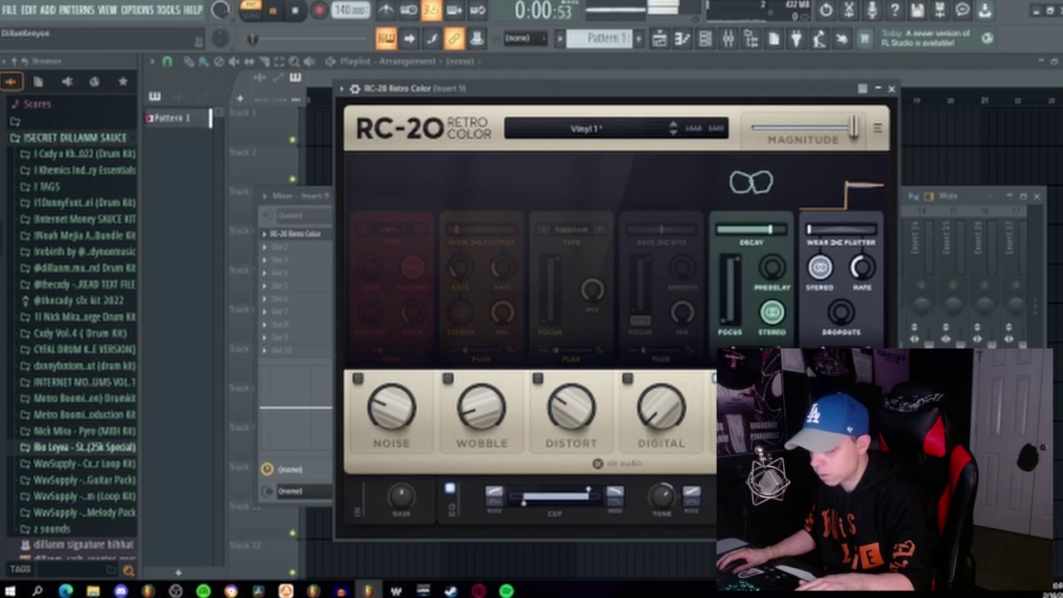
key(space)
click(715, 379)
click(891, 88)
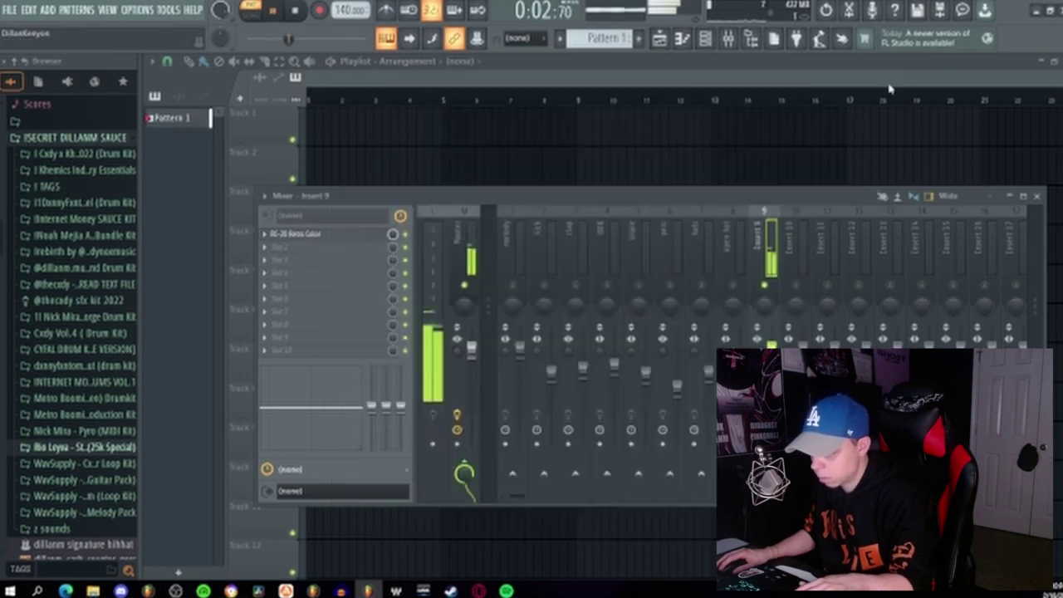
Load Gross Beat into the second effect slot of Insert 9 and clear its window off the slots
click(266, 247)
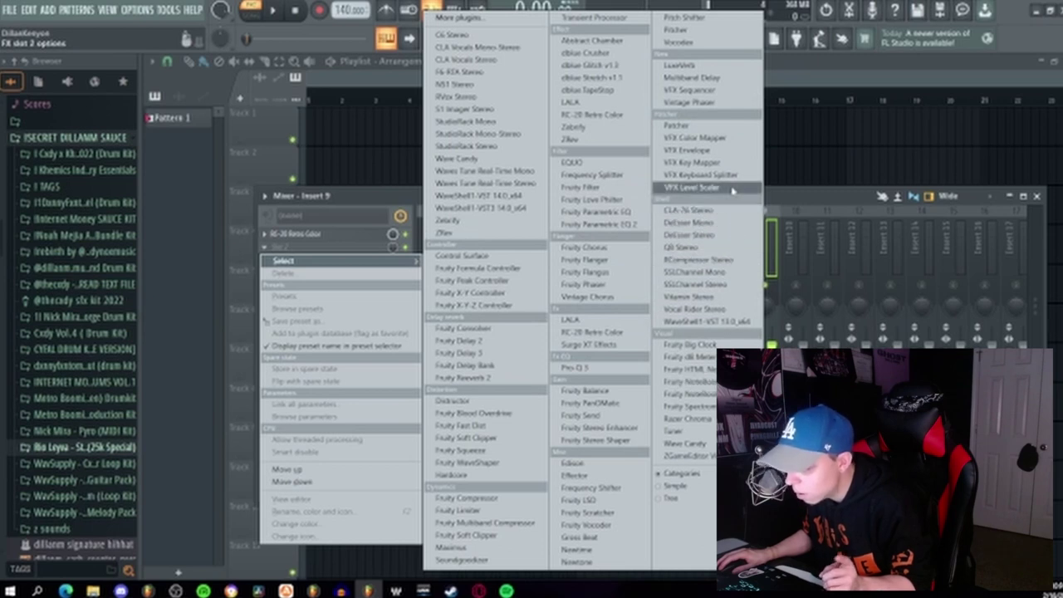
click(579, 536)
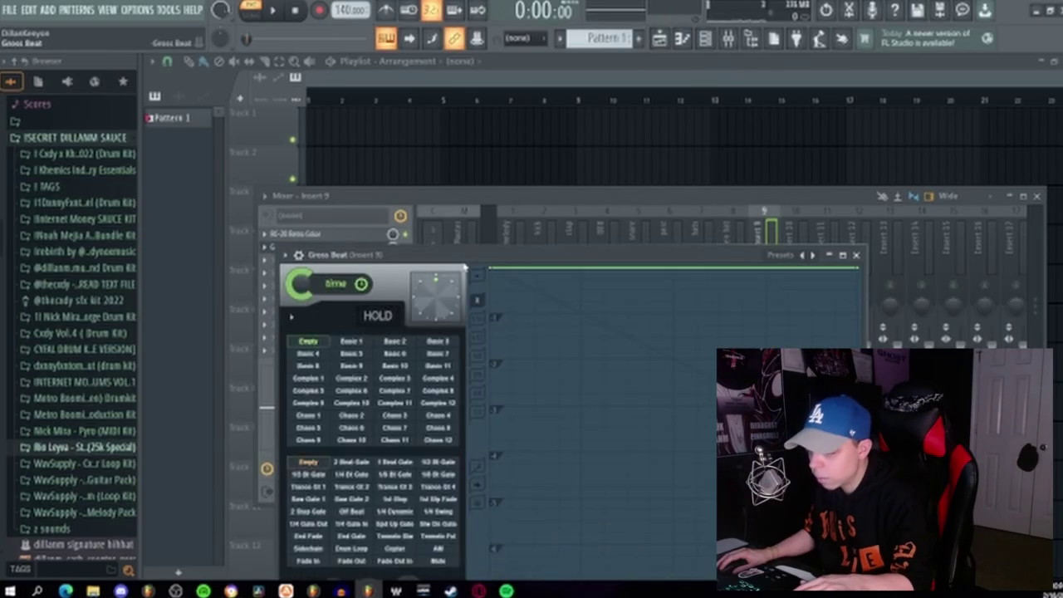
drag(404, 266, 465, 117)
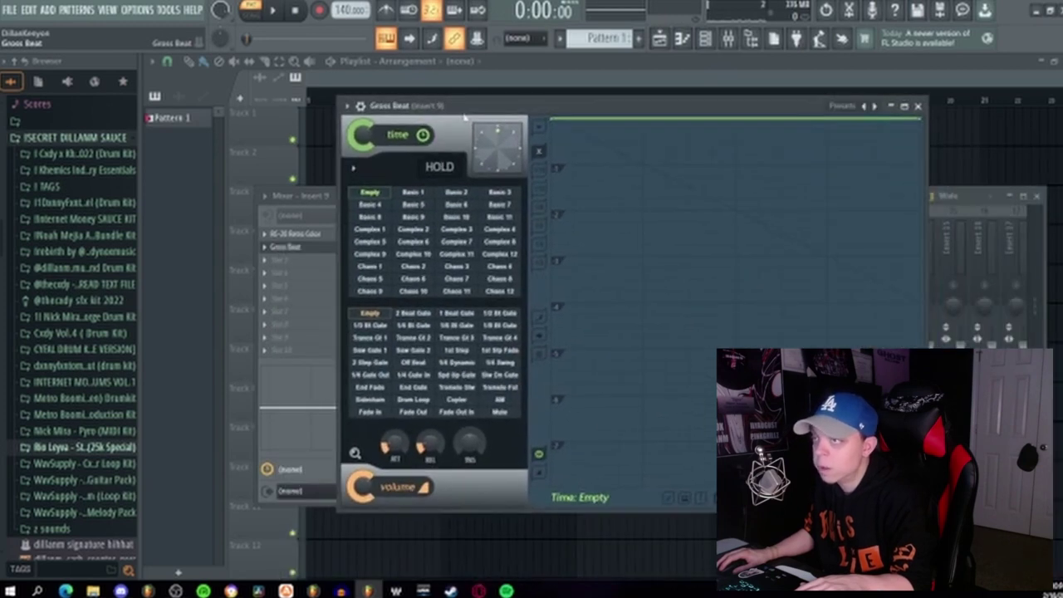
Apply Gross Beat's Momentary preset with the 1/2 Speed time slot, play the melody and close the plugin
right_click(350, 119)
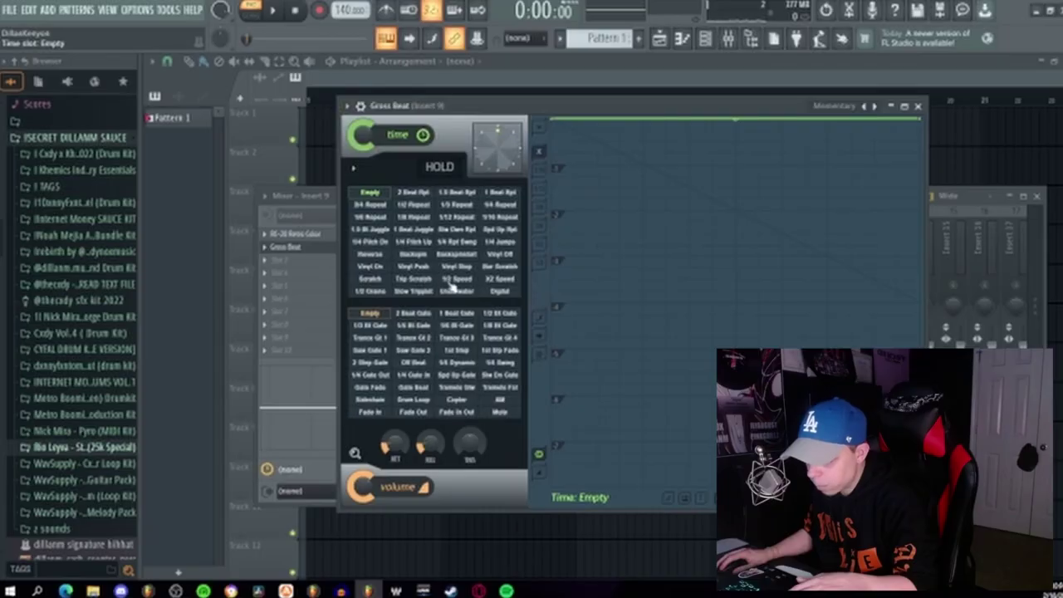
click(455, 280)
key(space)
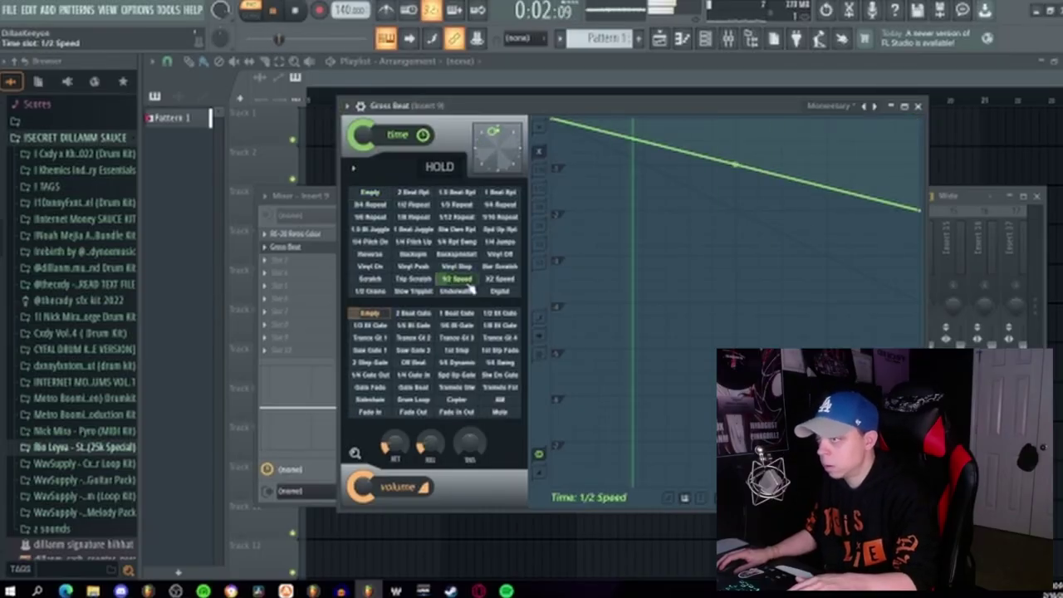
click(918, 106)
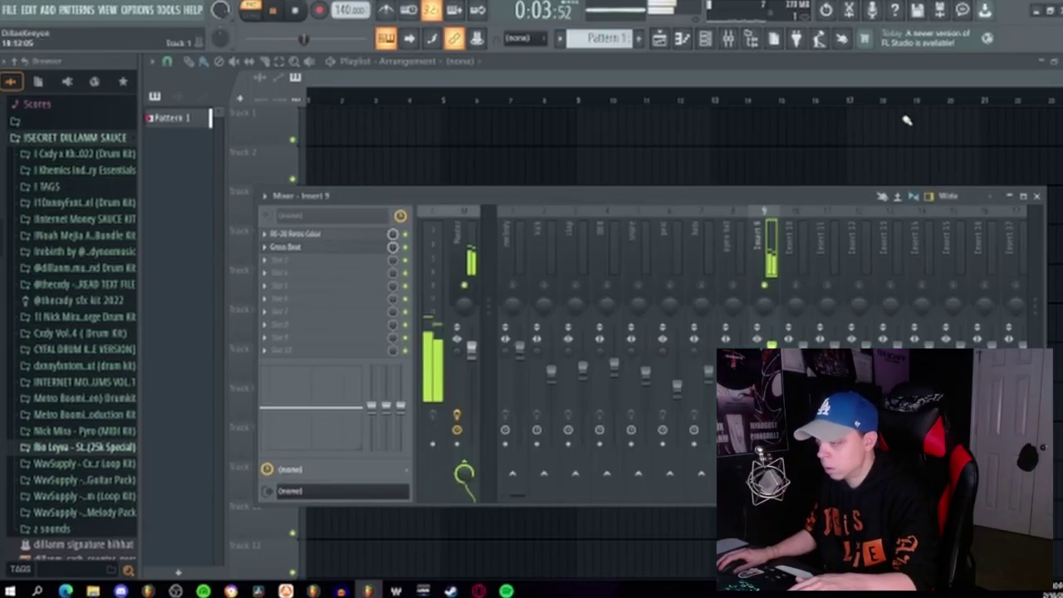
Unsolo Insert 9, play the pattern with the channel rack shown, and close the channel rack and mixer
right_click(765, 286)
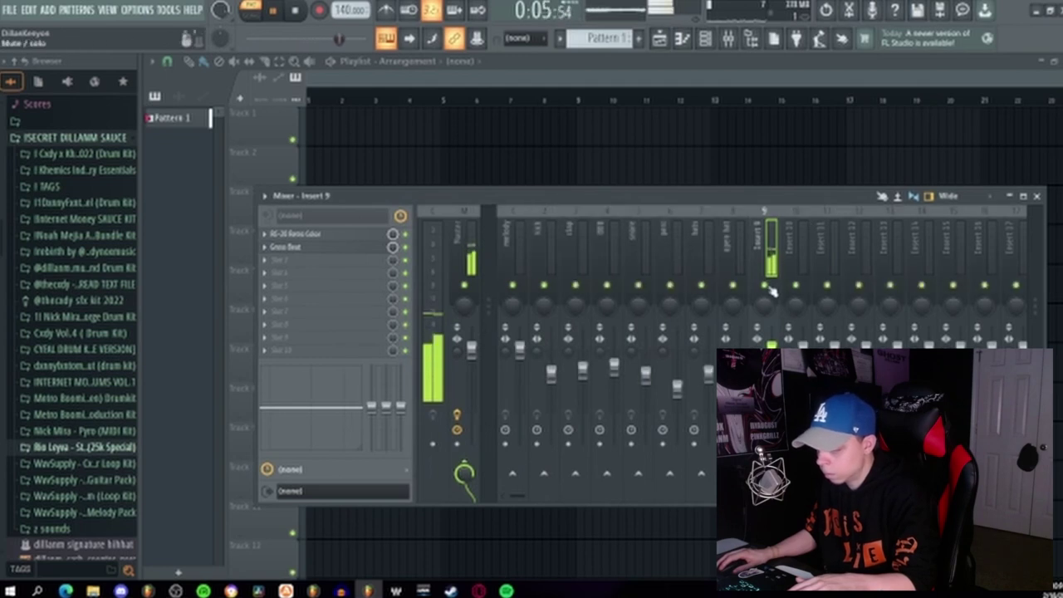
click(705, 39)
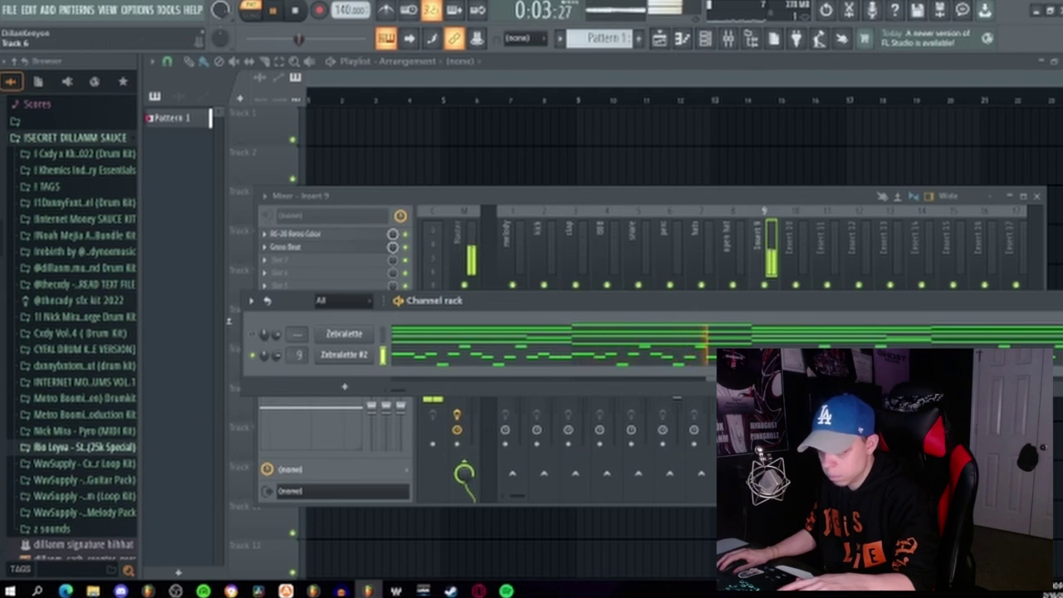
drag(489, 308, 357, 309)
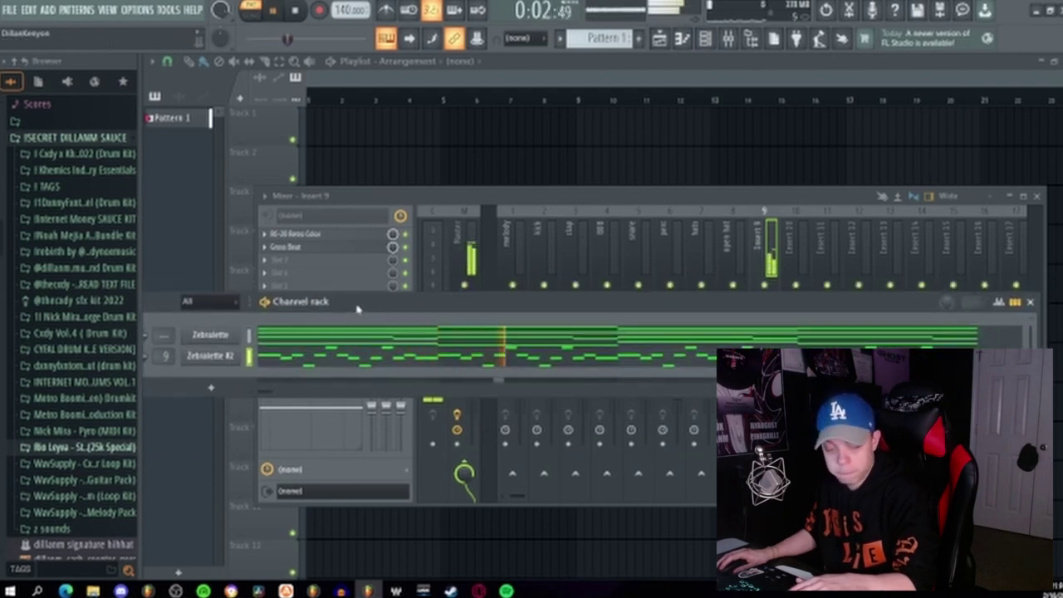
click(1029, 300)
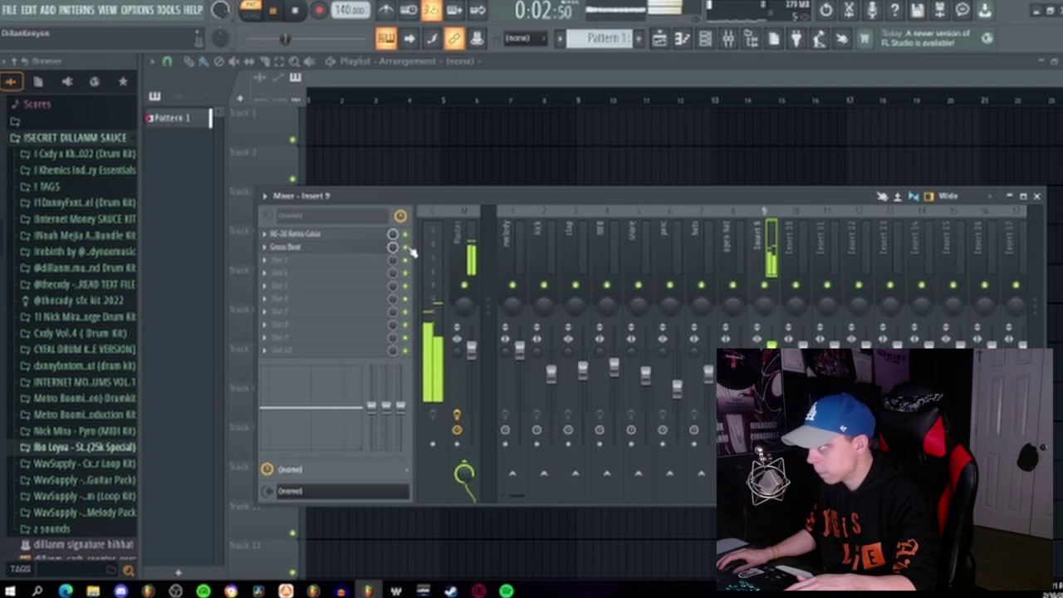
drag(603, 205, 593, 208)
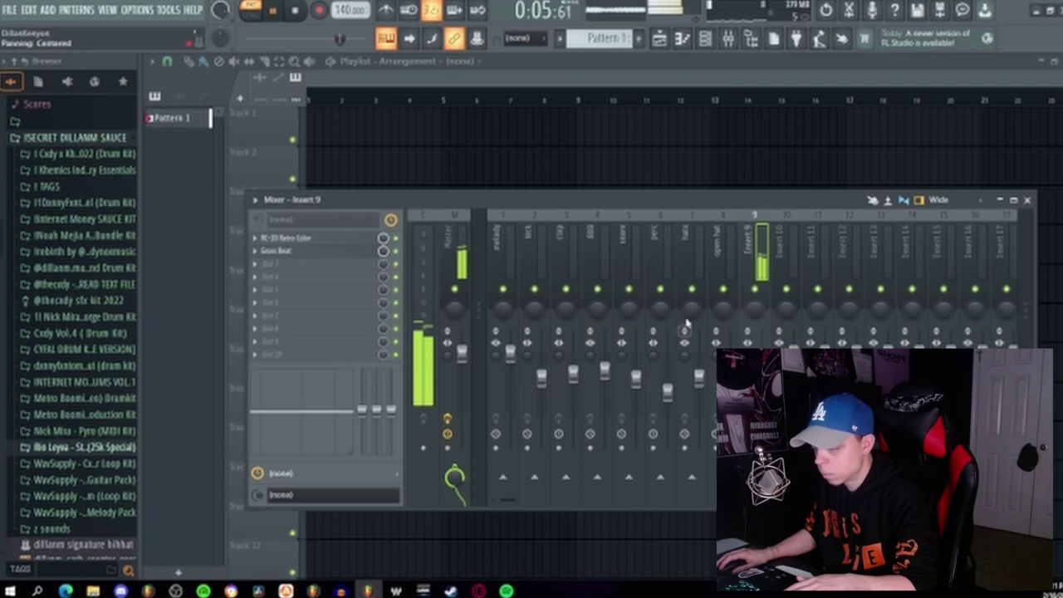
click(1026, 200)
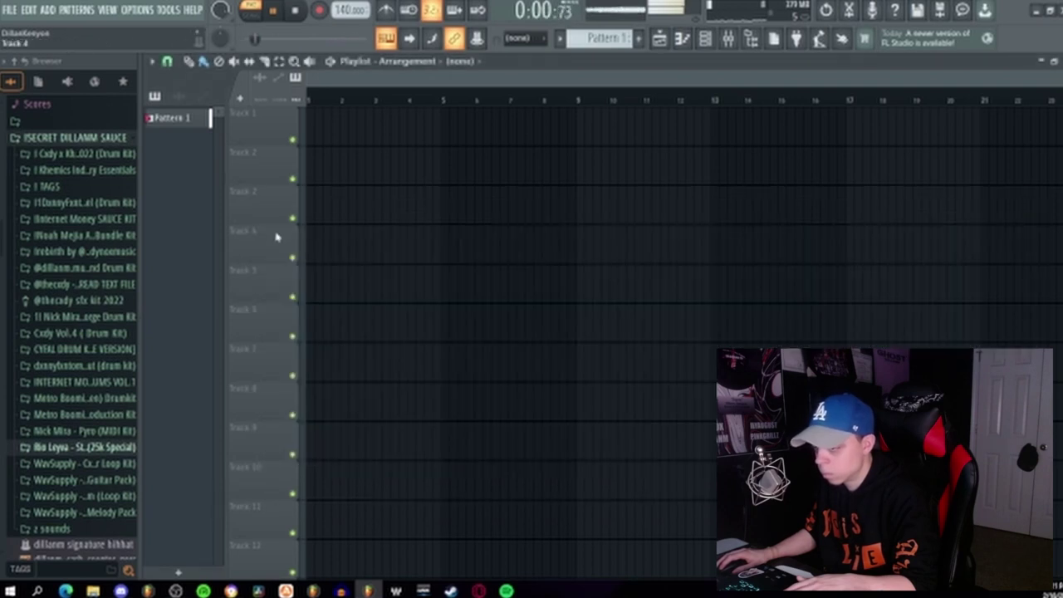
Add a third Zebralette channel to the channel rack
click(681, 38)
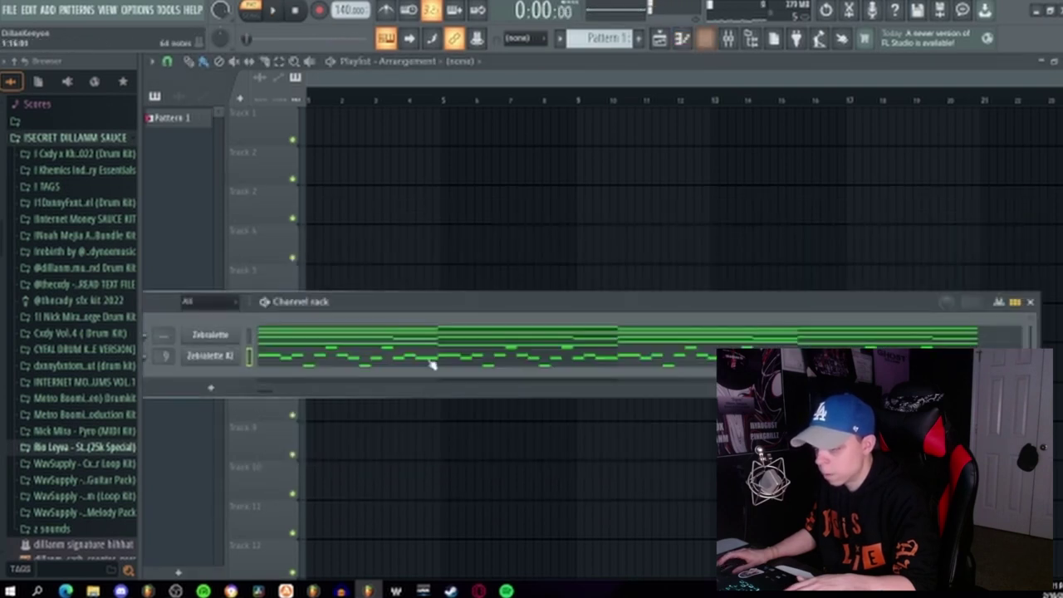
drag(335, 302, 470, 254)
click(332, 334)
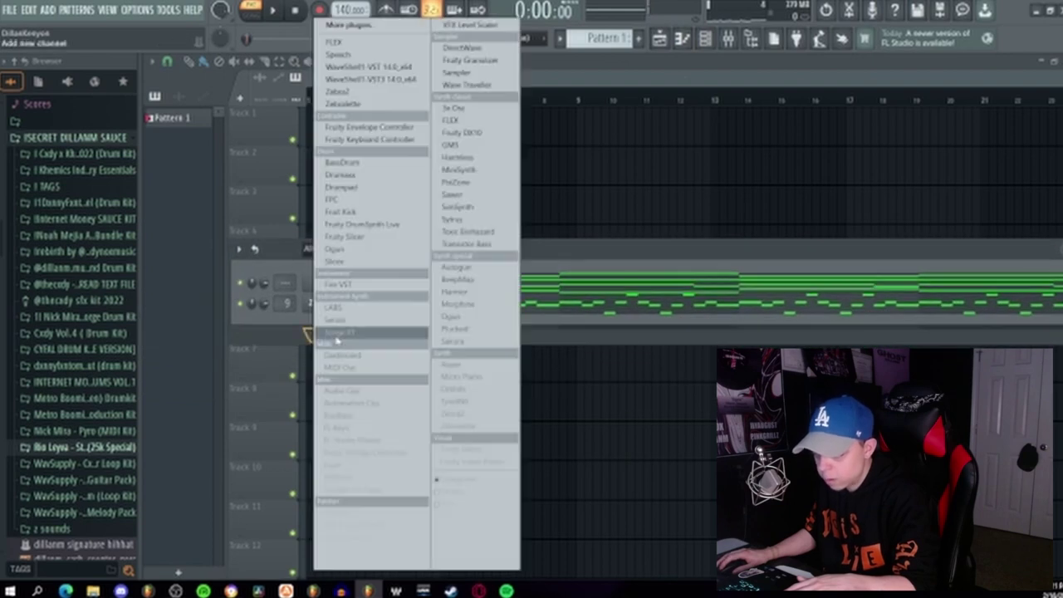
click(383, 108)
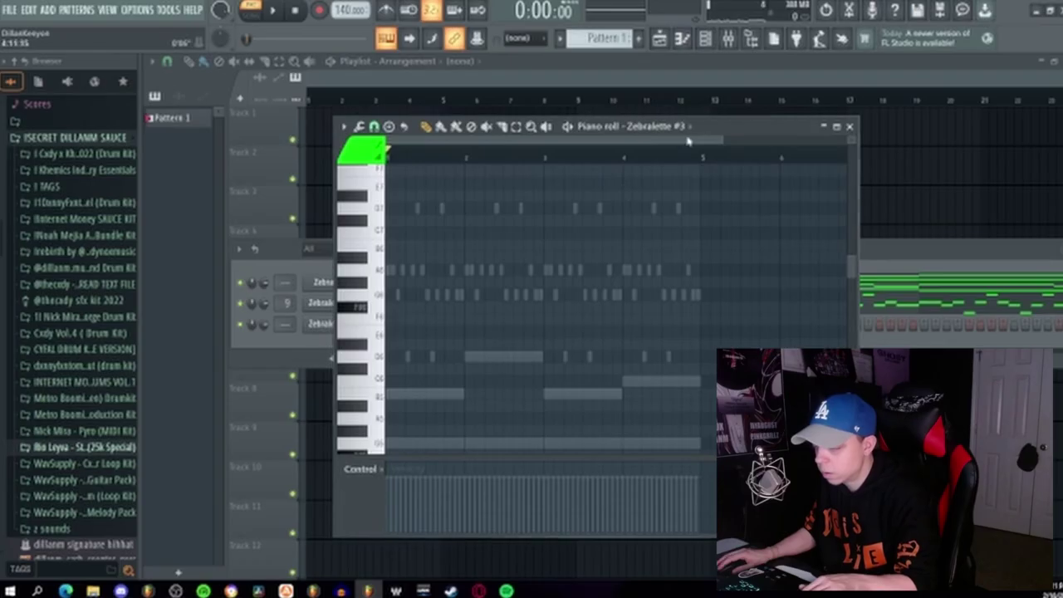
Show the first Zebralette's notes in the piano roll and copy the chord notes above the bass line
scroll(638, 241, down, 3)
scroll(638, 244, up, 2)
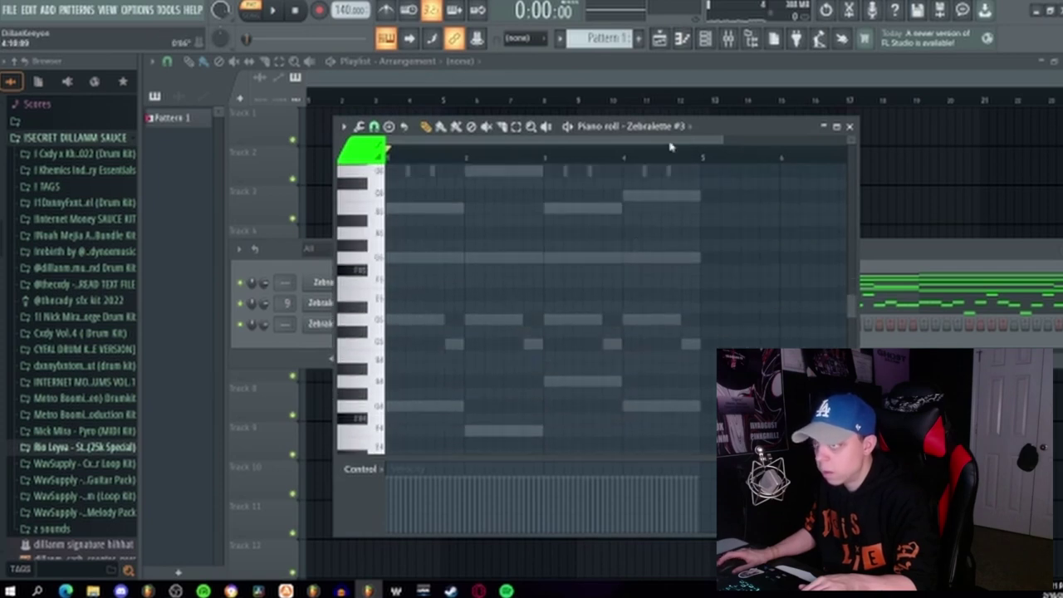
click(664, 132)
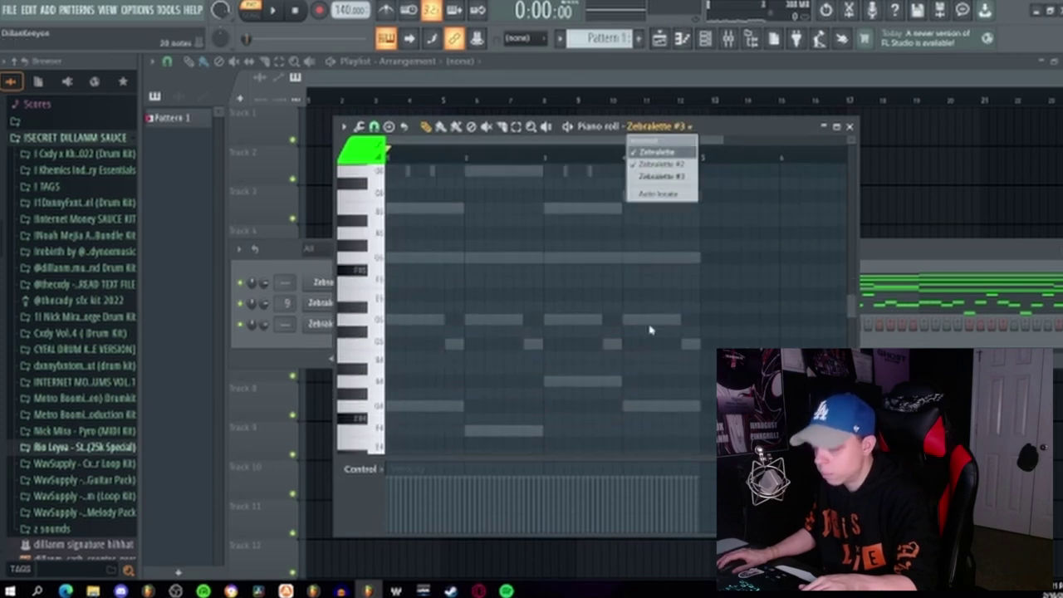
click(662, 152)
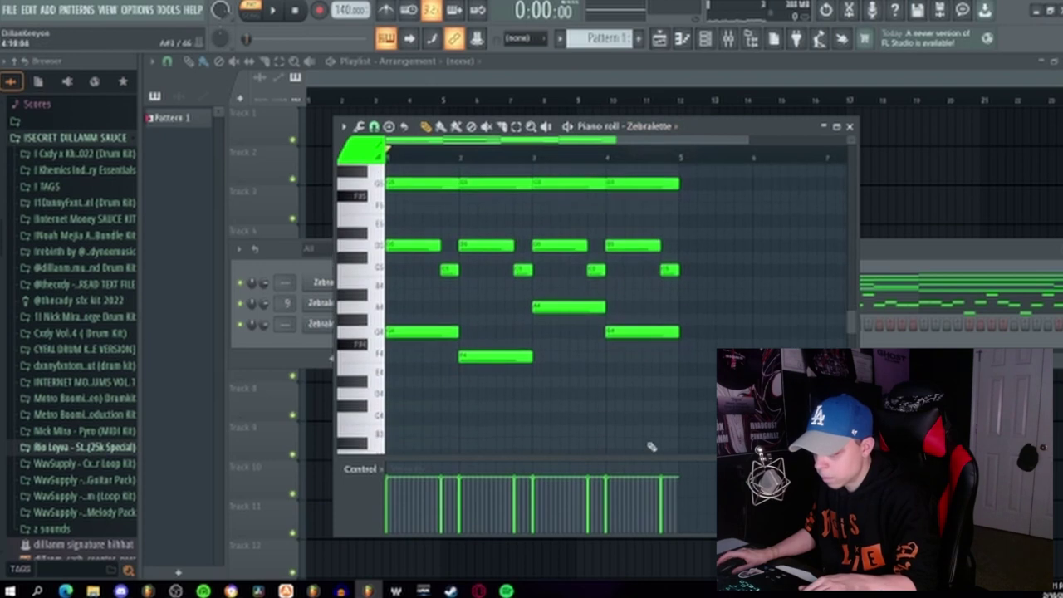
drag(706, 423, 394, 243)
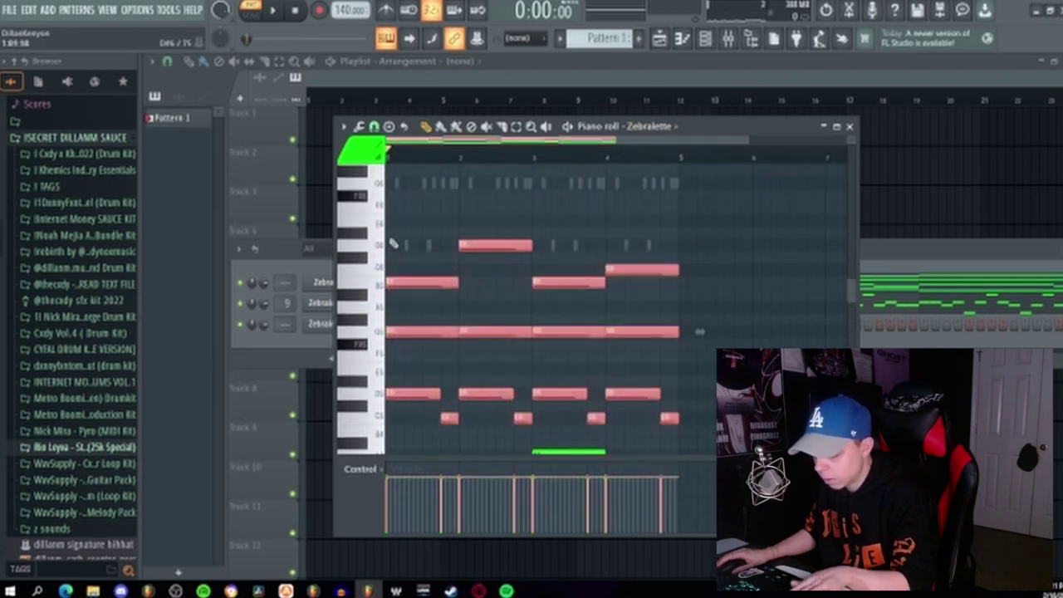
Paste the copied chord notes into Zebralette #3, play them briefly and close the piano roll
click(848, 128)
click(682, 39)
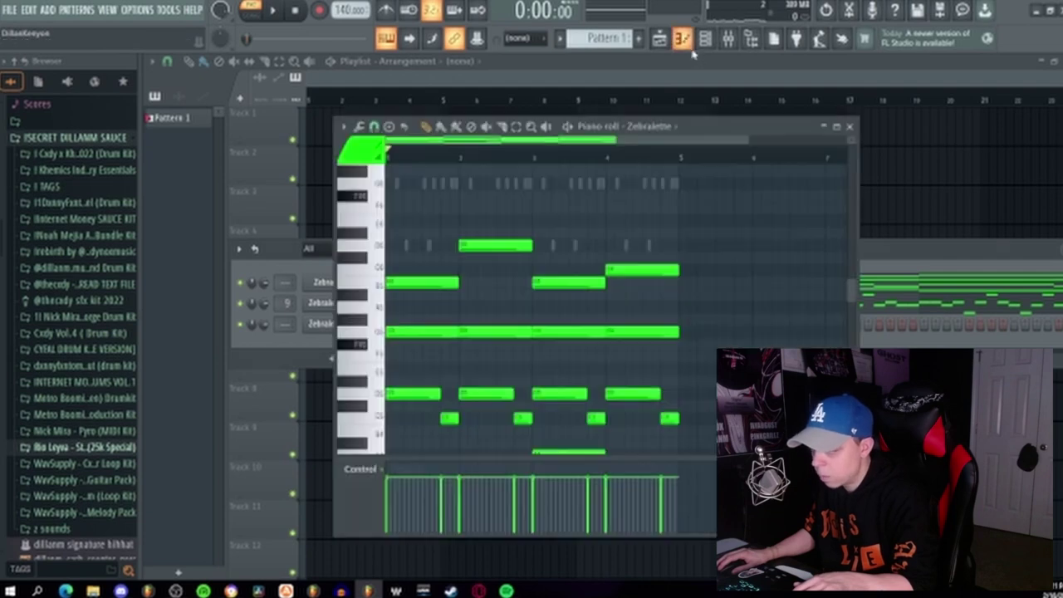
click(664, 126)
click(669, 177)
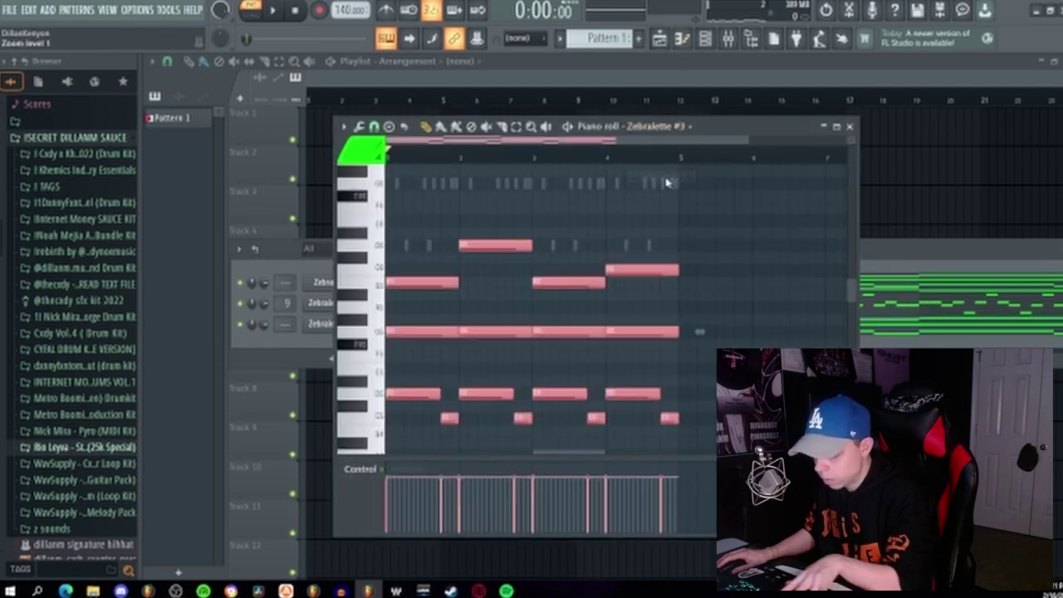
scroll(603, 261, down, 2)
key(space)
click(849, 127)
key(space)
Open Zebralette #3 and step forward through its presets during playback to choose a sound for the chord layer
click(349, 324)
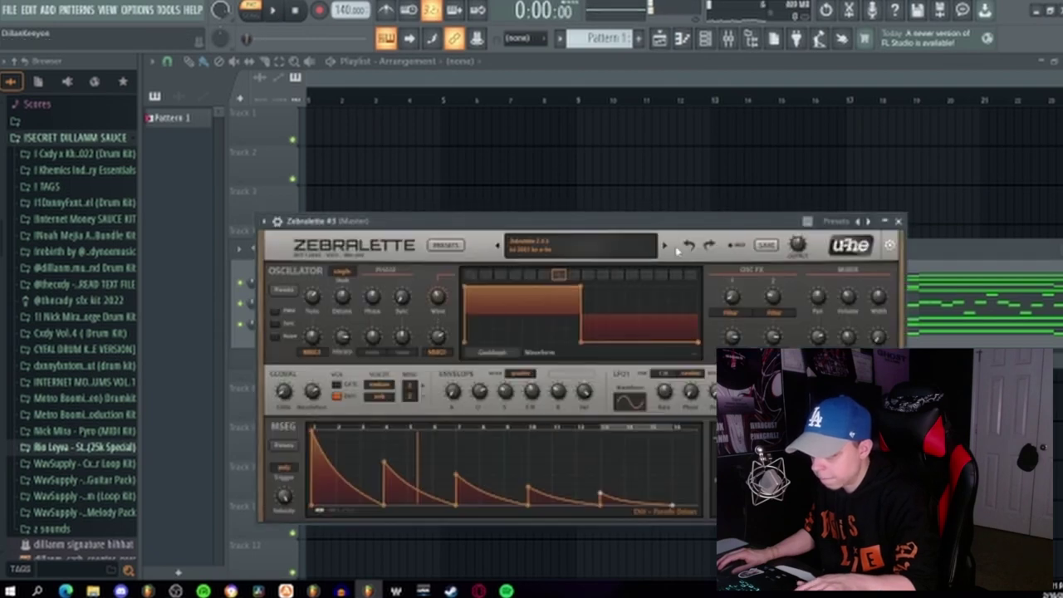
click(665, 247)
click(665, 247)
click(665, 247)
click(665, 247)
click(666, 247)
click(666, 246)
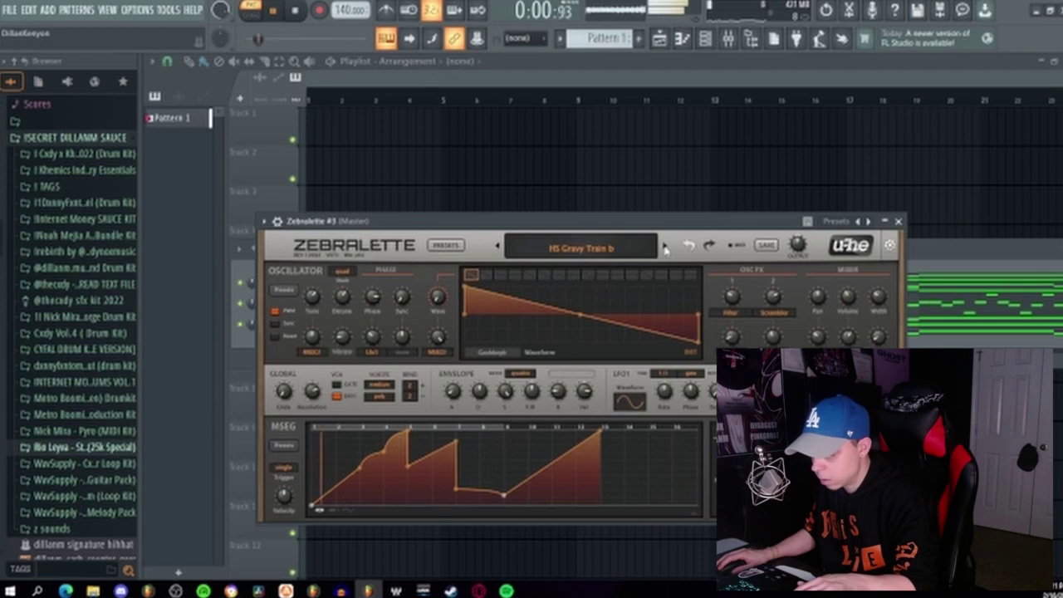
click(665, 247)
click(665, 247)
click(665, 247)
click(665, 246)
click(665, 247)
click(665, 247)
click(665, 247)
click(665, 247)
click(665, 247)
click(665, 247)
click(666, 246)
click(665, 247)
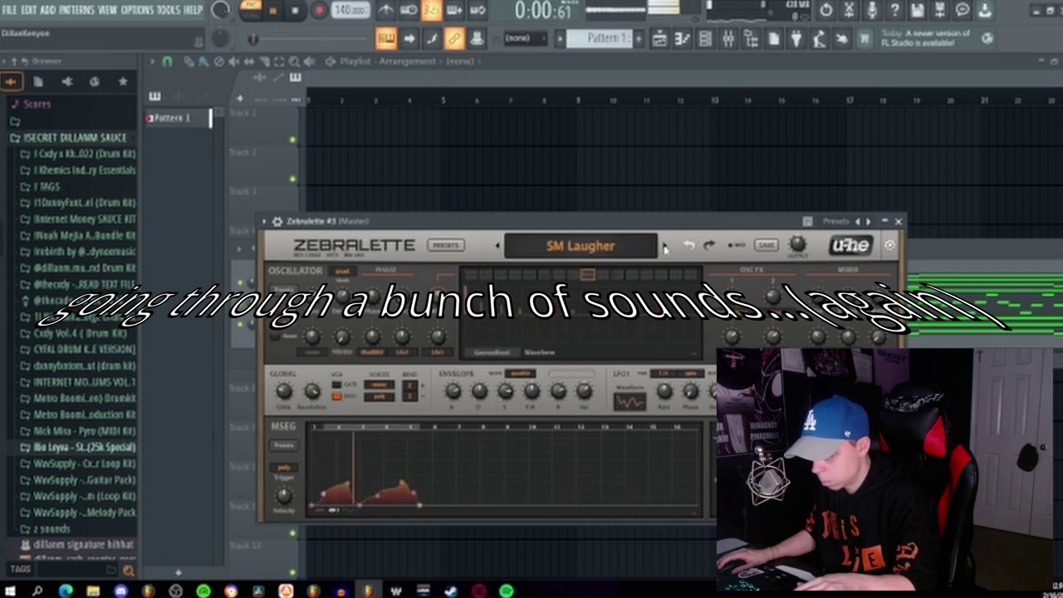
click(666, 247)
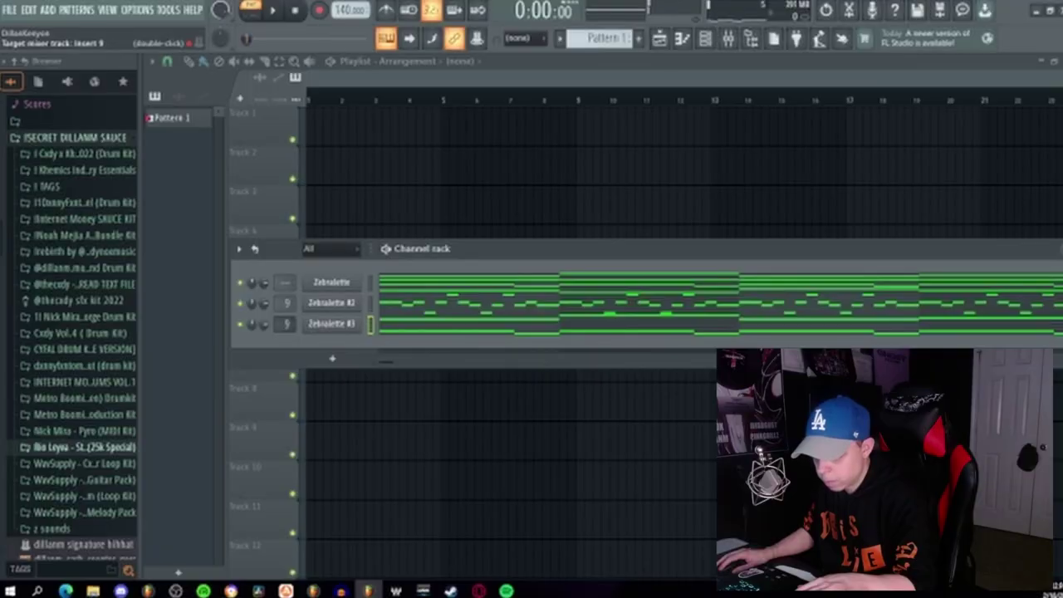
Solo the Zebralette #3 channel, route it to mixer track 10 and play it
right_click(242, 324)
click(298, 330)
key(space)
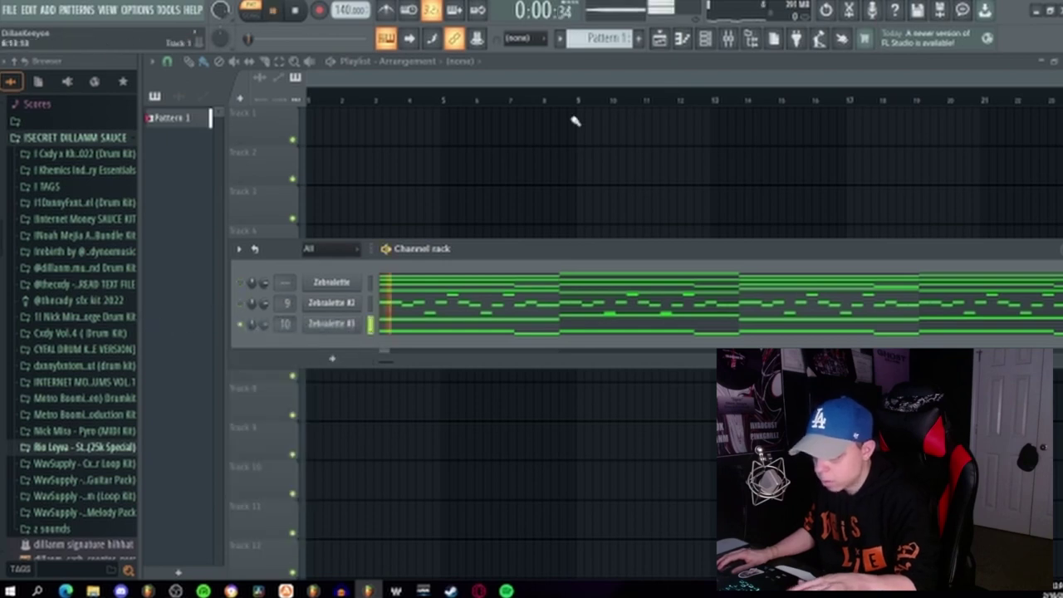
Load Fruity Reeverb 2 into the first effect slot of Insert 10 and set its dry level to 43%
click(730, 43)
click(257, 238)
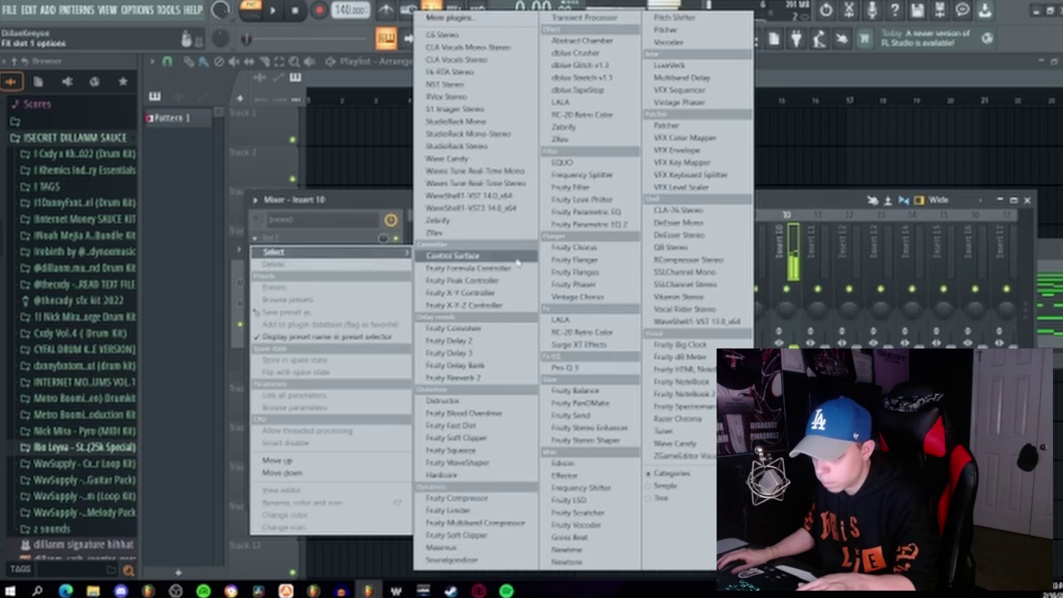
click(477, 377)
drag(578, 219, 534, 230)
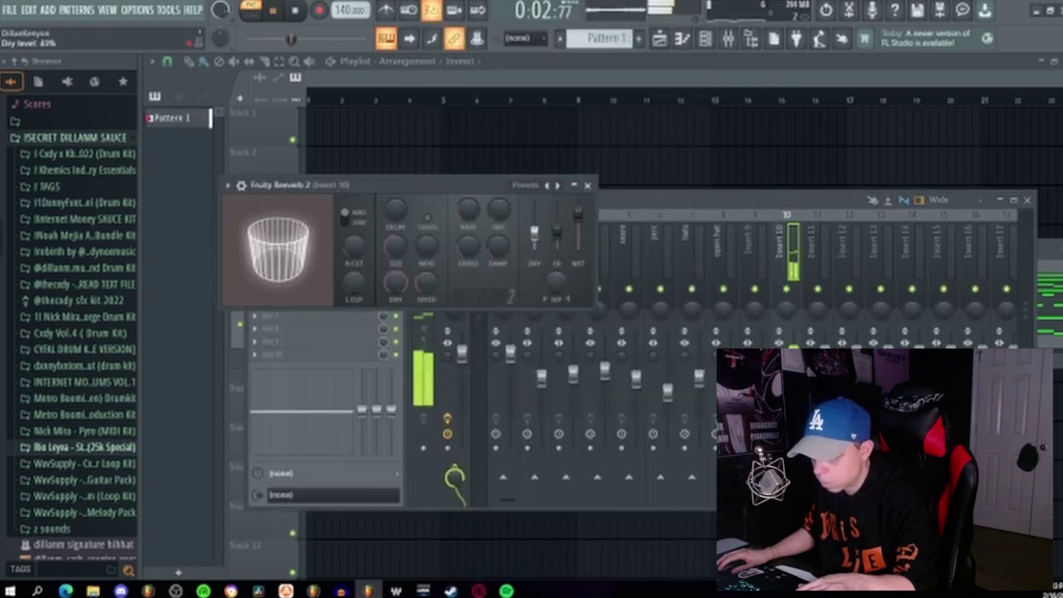
Close the reverb, unsolo Zebralette #3 to play all three layers together, and close the channel rack
click(588, 185)
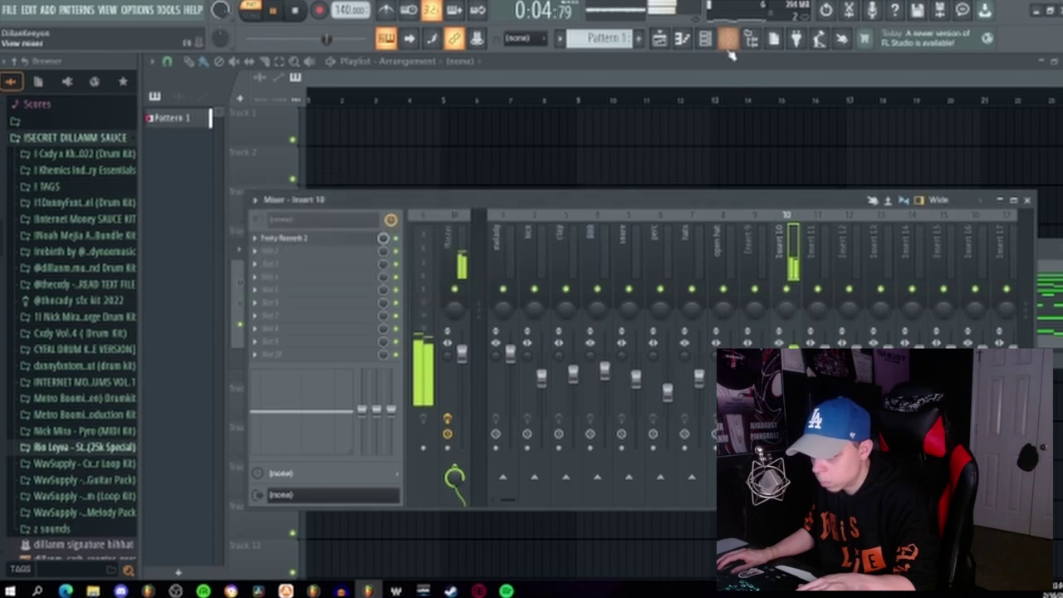
click(706, 40)
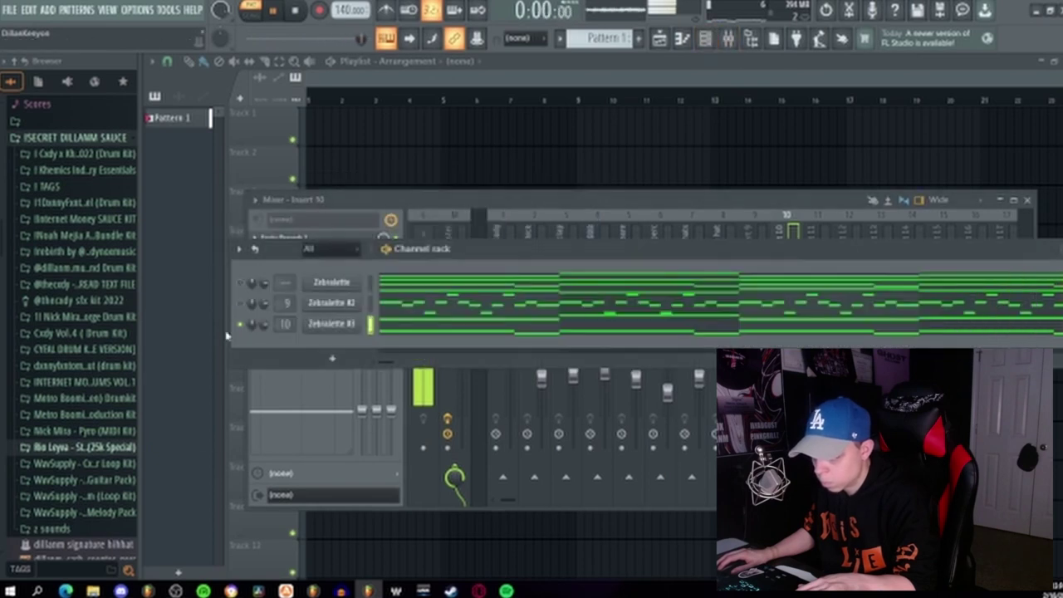
right_click(240, 328)
click(278, 330)
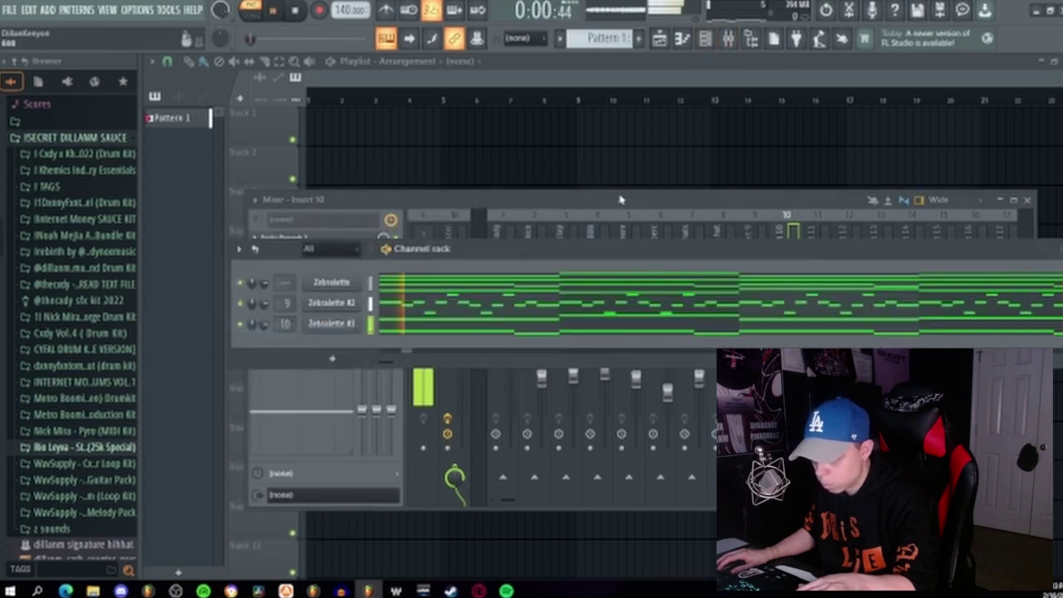
drag(969, 259, 813, 264)
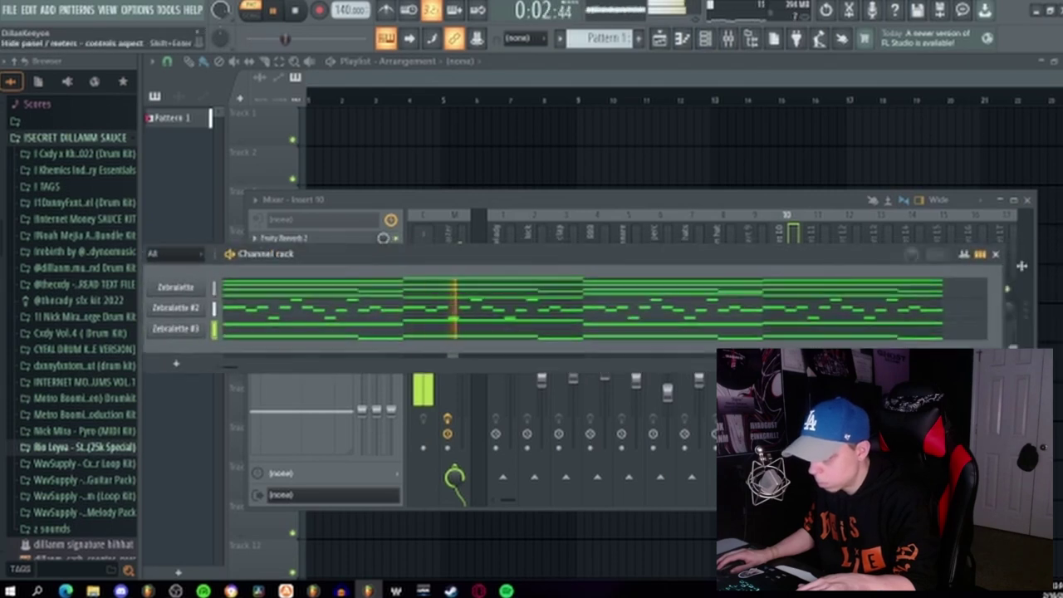
click(996, 254)
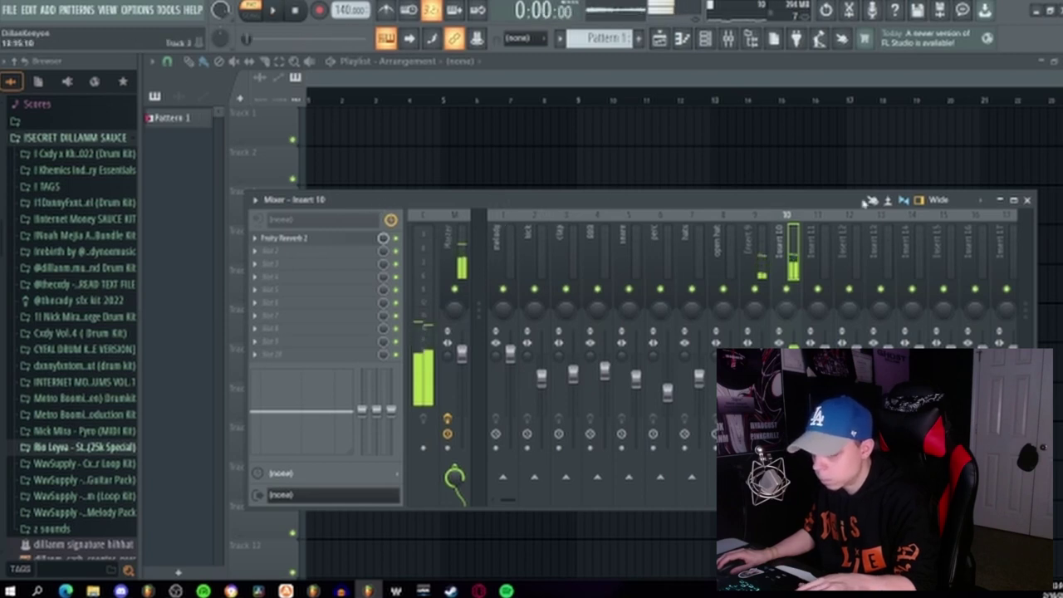
Close the mixer, place Pattern 1 at bar 1 of Track 1 in the playlist and split it by channel
click(1029, 200)
click(507, 164)
drag(539, 167, 345, 132)
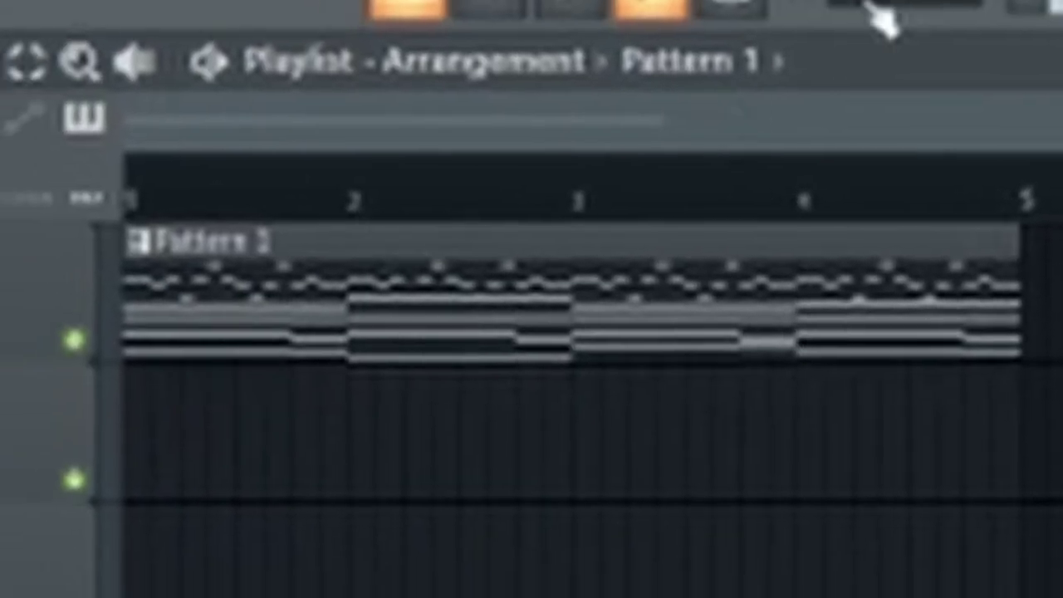
click(598, 39)
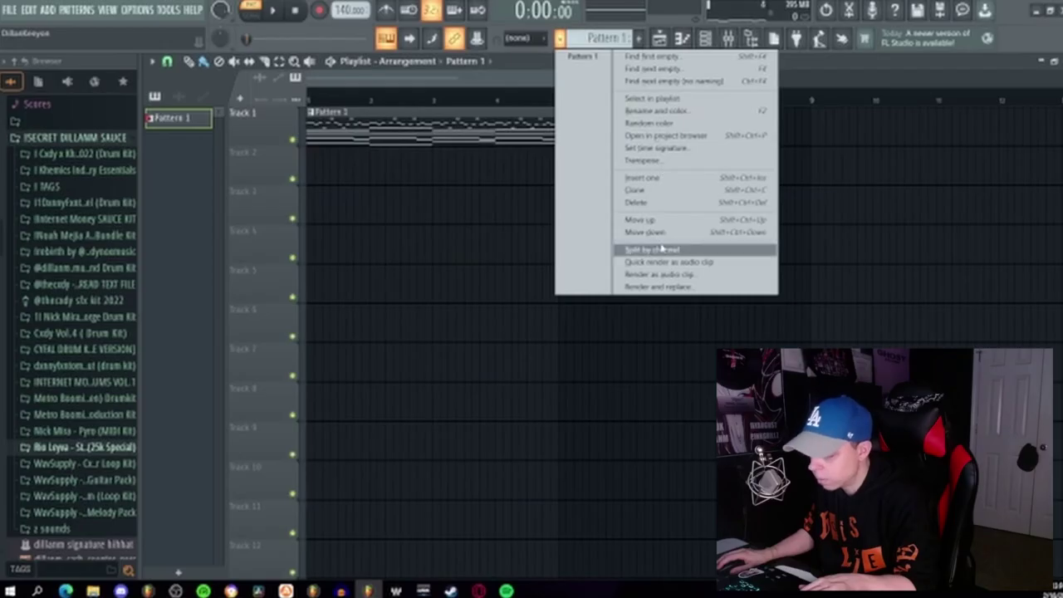
click(605, 310)
Arrange the split clips at bar 1 with Zebralette on Track 2, Zebralette #2 on Track 3 and Zebralette #3 on Track 4
drag(417, 114, 406, 164)
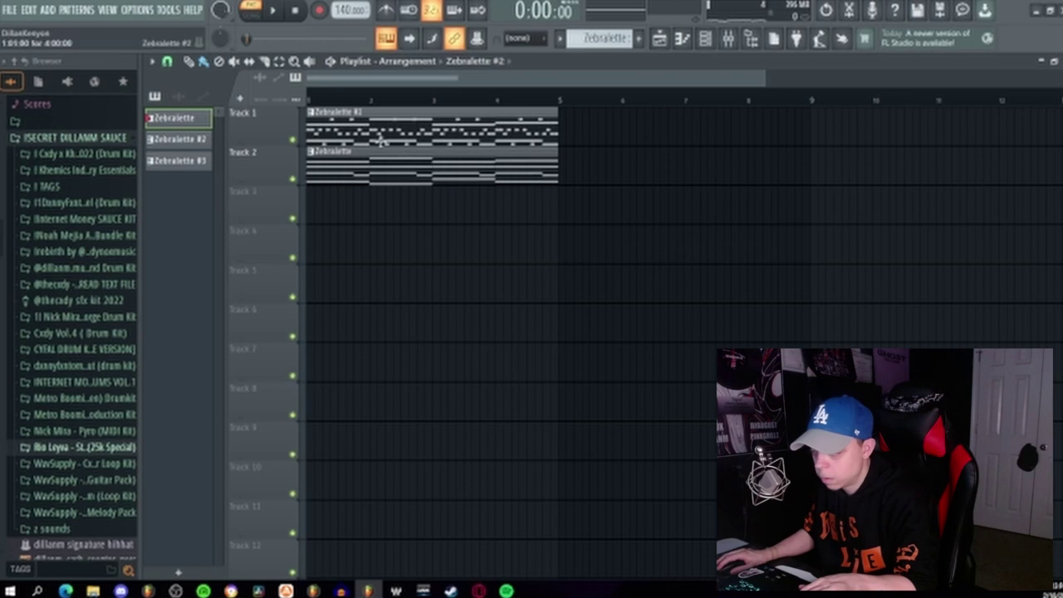
click(369, 203)
drag(362, 116, 337, 302)
drag(351, 237, 353, 212)
key(space)
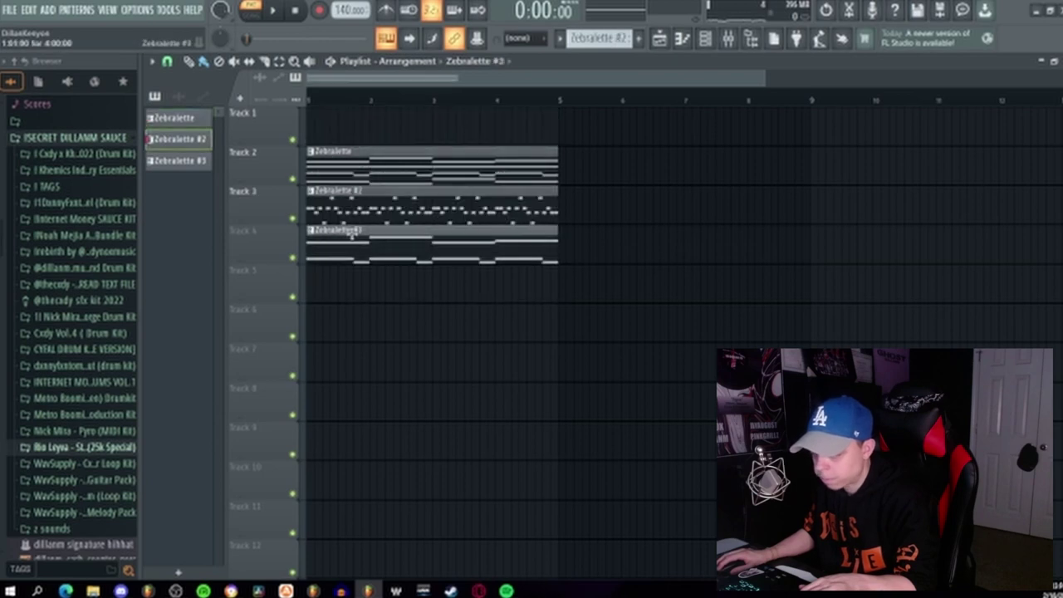
key(space)
Duplicate the three clips at bar 5, delete the Zebralette #3 copy and play the section from bar 5
scroll(462, 231, down, 3)
drag(522, 329, 370, 151)
key(ctrl+b)
right_click(533, 256)
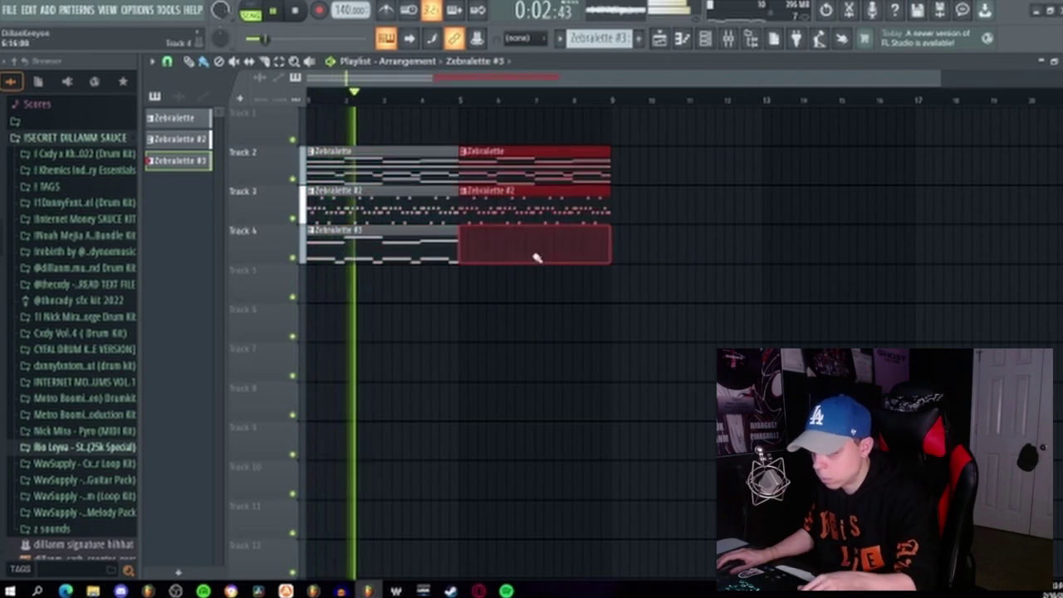
scroll(476, 153, down, 1)
click(445, 99)
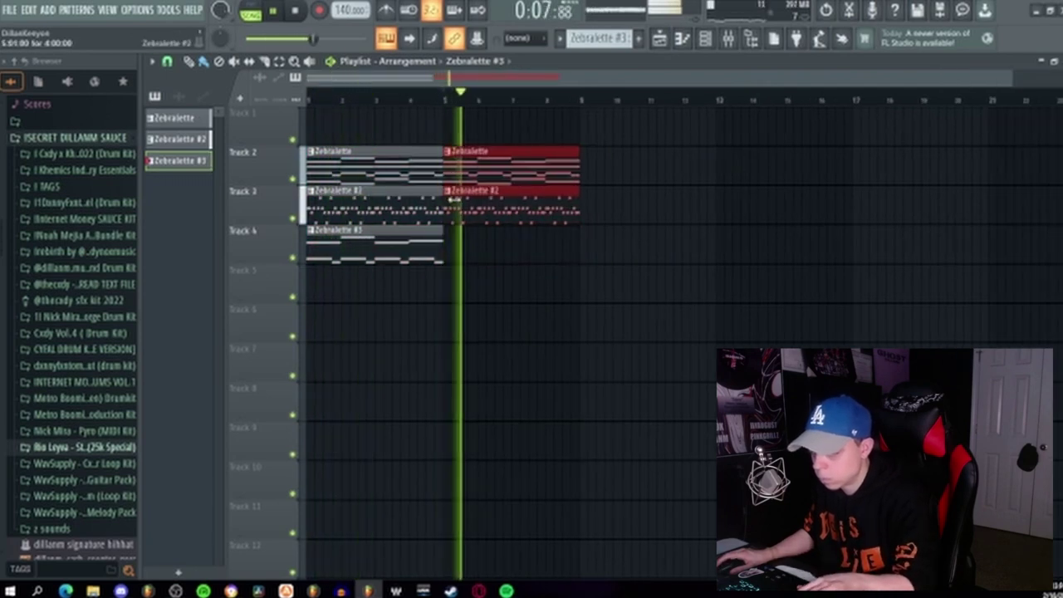
scroll(538, 238, down, 1)
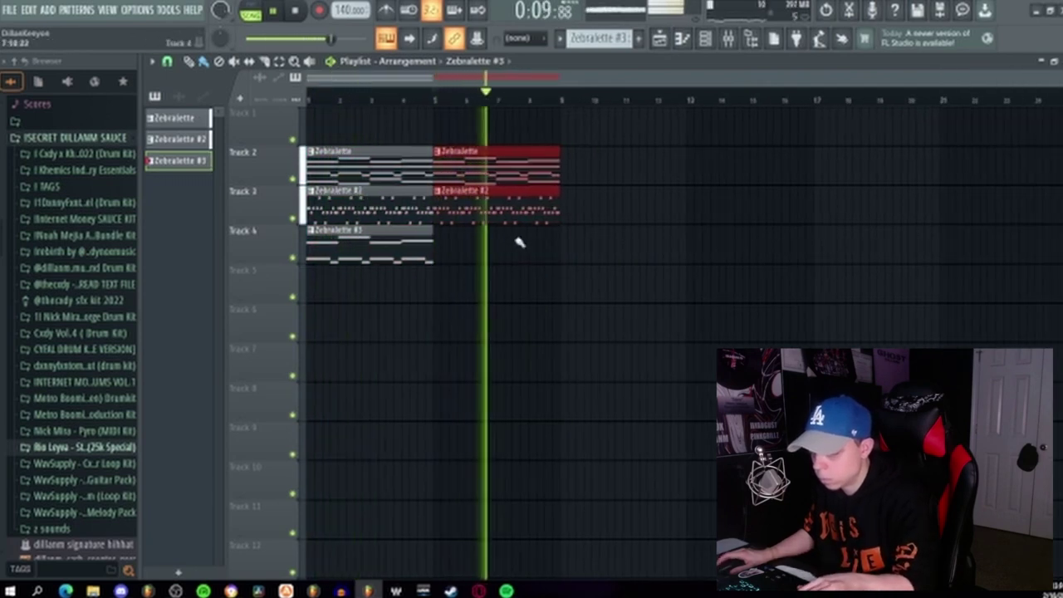
click(431, 101)
key(space)
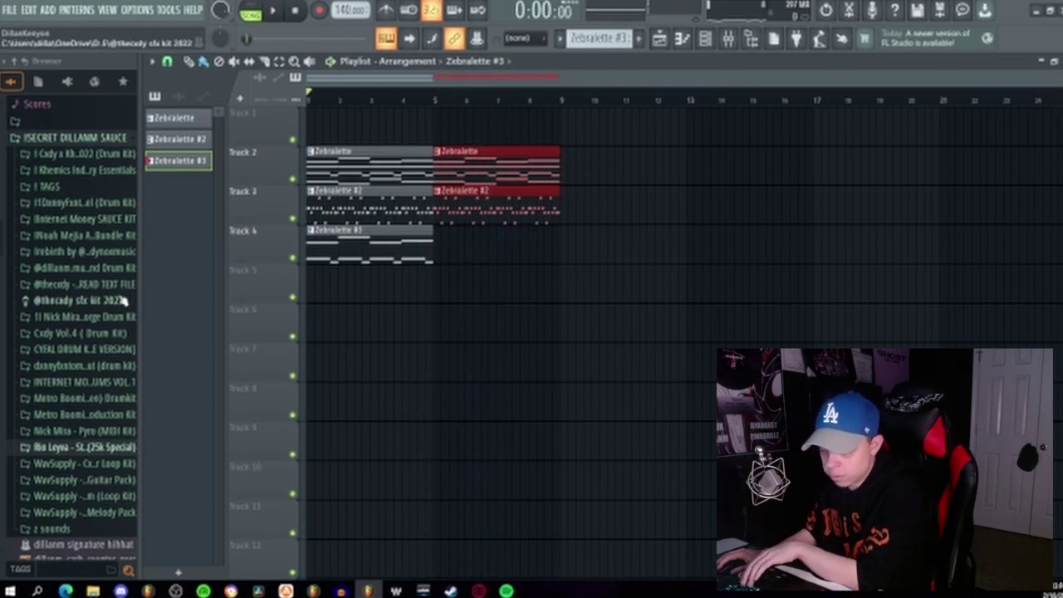
click(123, 287)
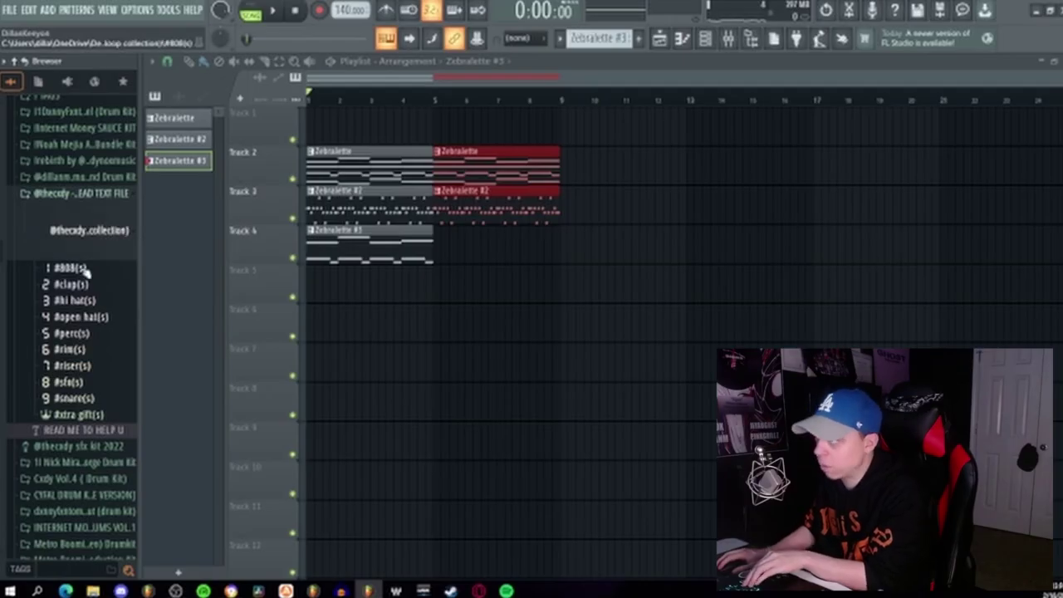
click(72, 285)
click(93, 312)
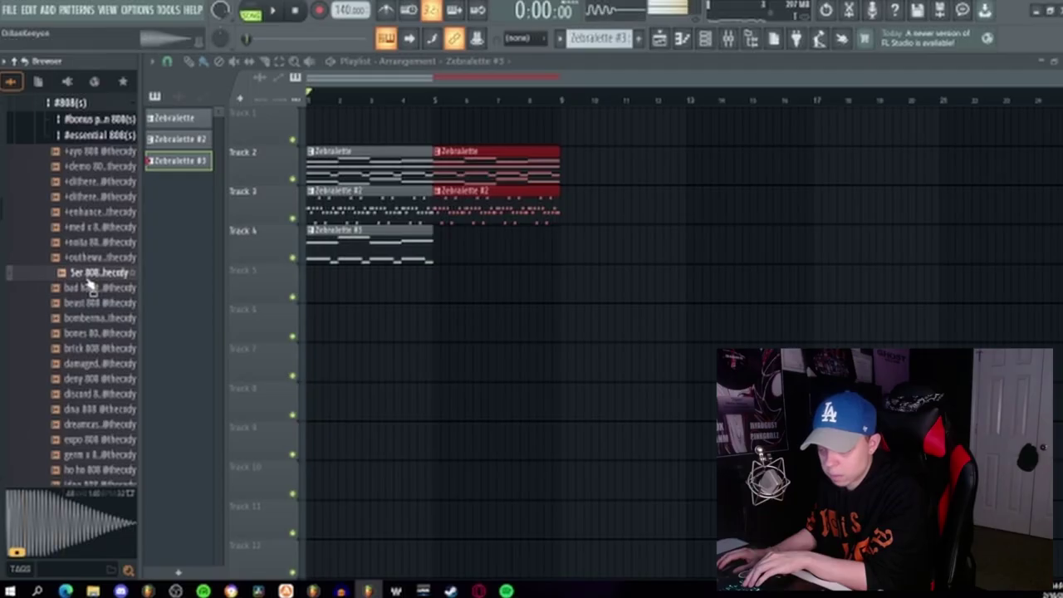
scroll(90, 285, up, 4)
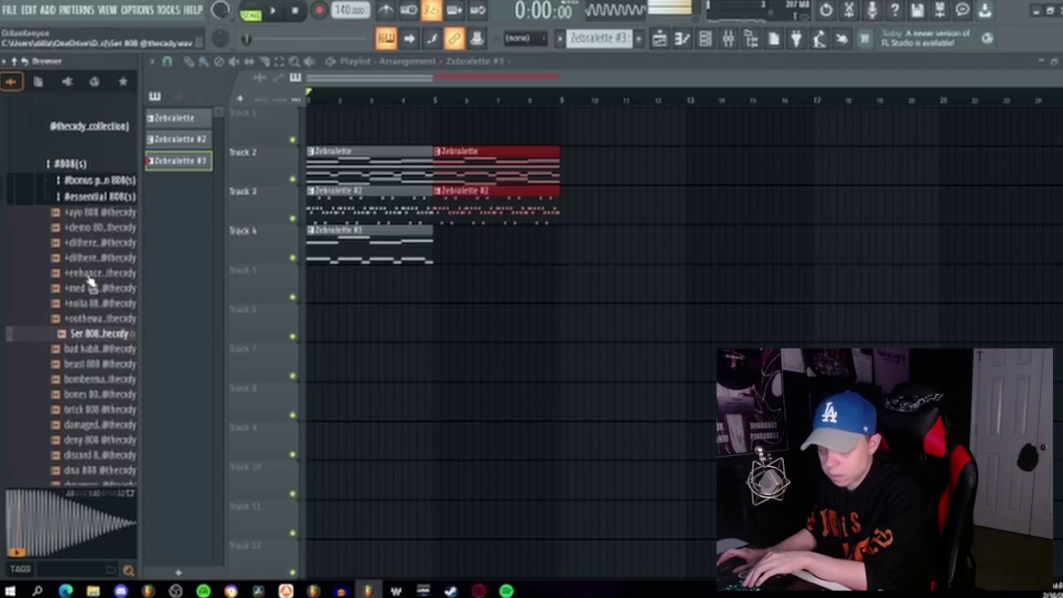
click(73, 197)
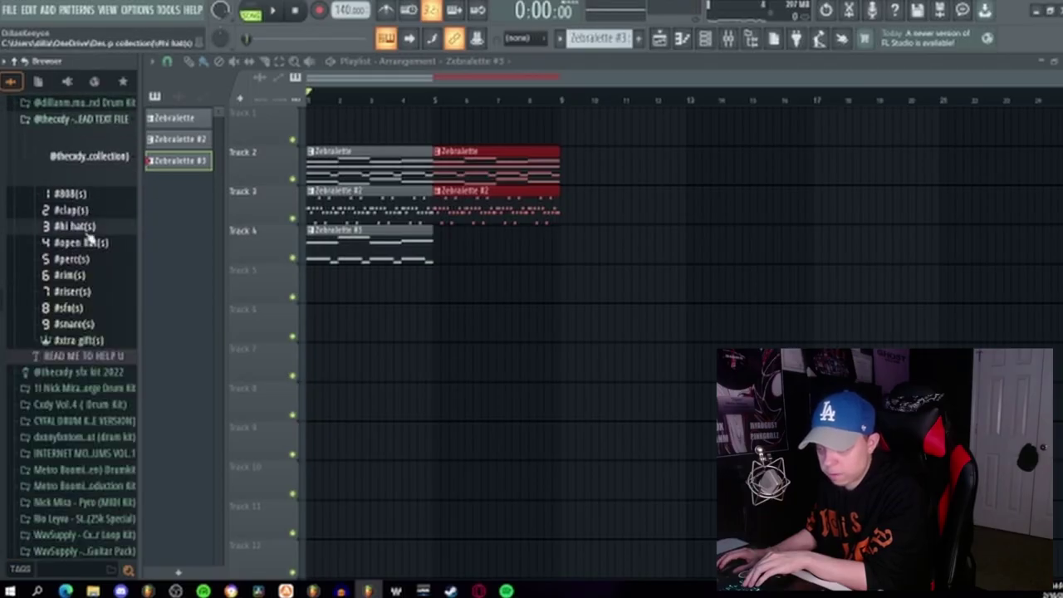
Add the ^#^ hh sample from the hi-hat folder to the project and place a new Pattern 4 at the start of Track 6
click(83, 227)
click(109, 253)
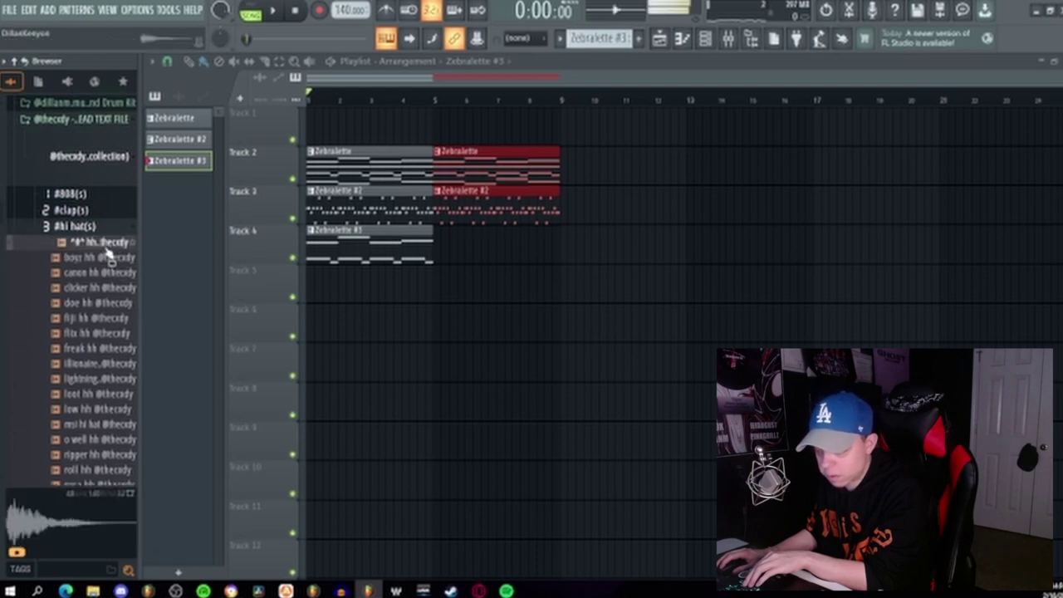
drag(109, 253, 502, 328)
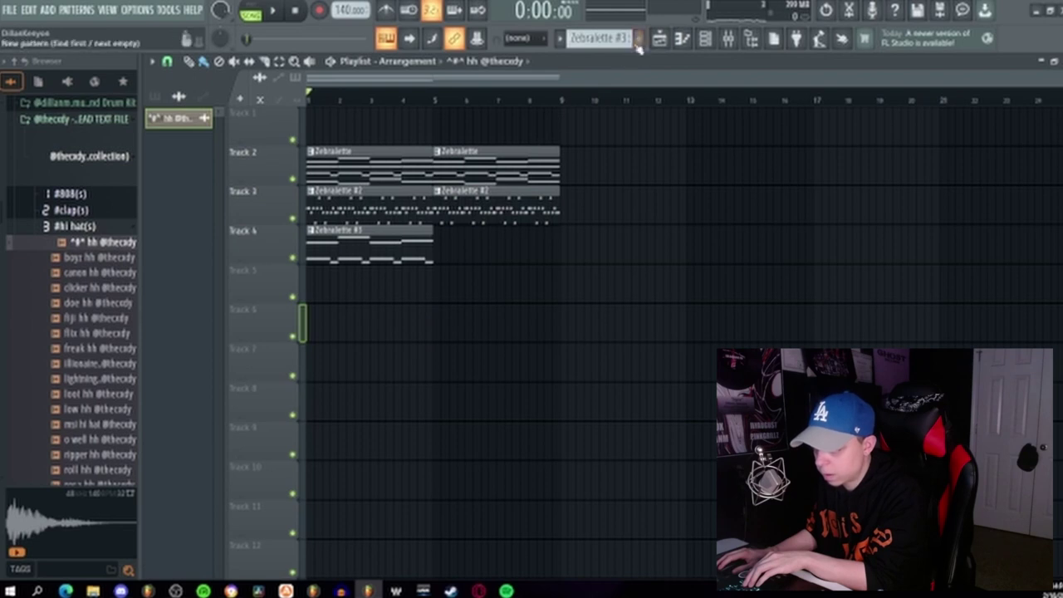
click(637, 46)
click(425, 322)
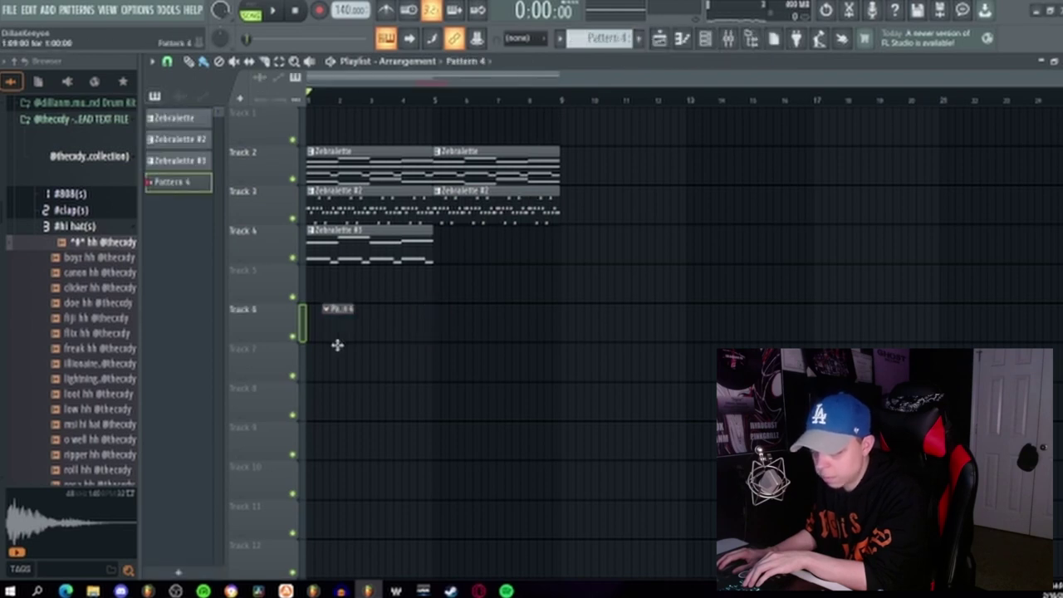
Add the boyz hh sample as a channel, fill every 2 steps with it in Pattern 4 and play the result
drag(106, 266, 378, 436)
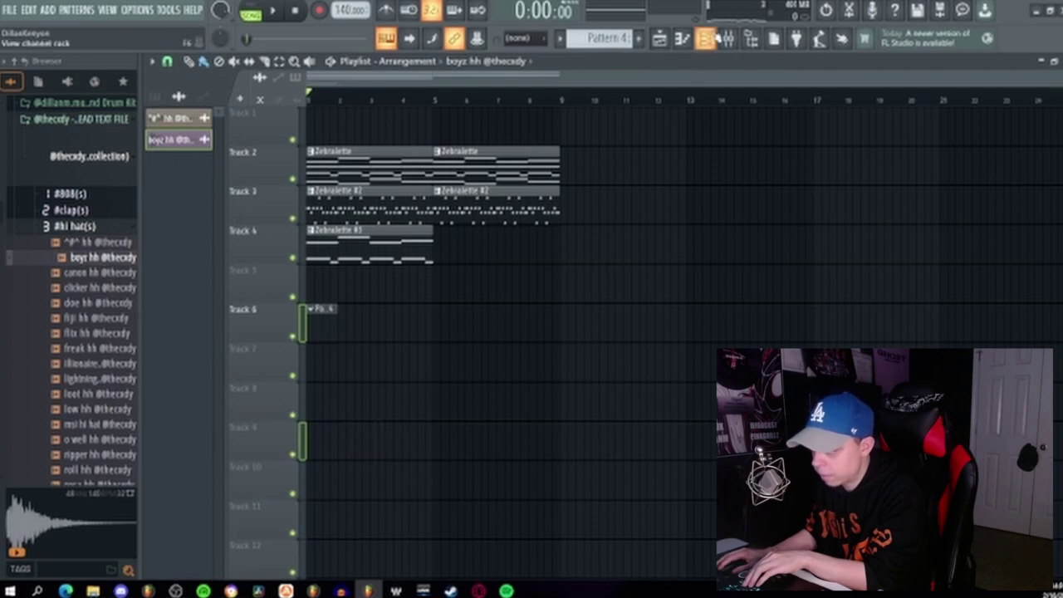
click(706, 38)
right_click(176, 308)
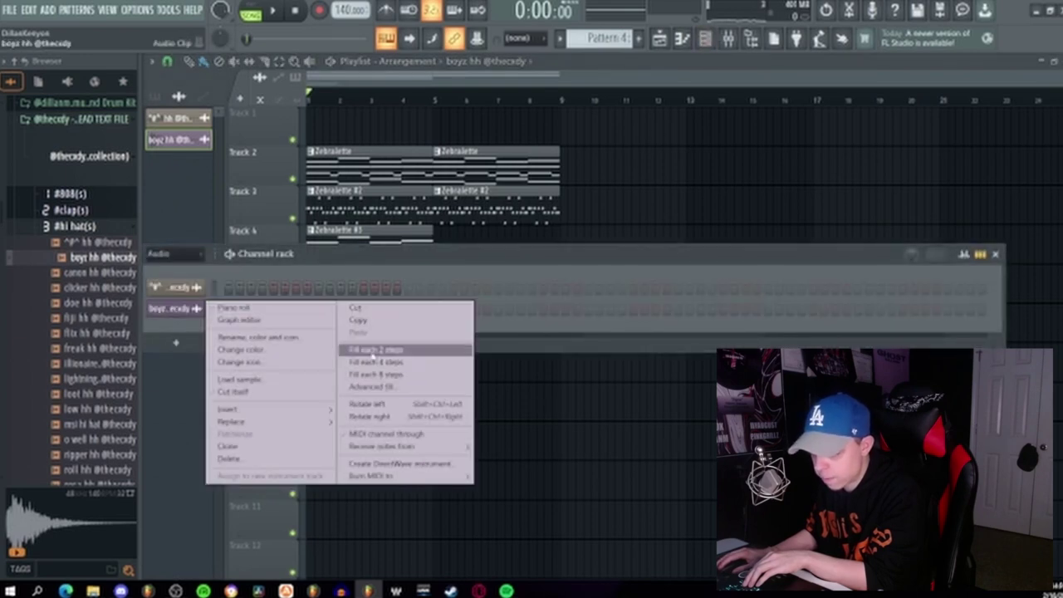
click(415, 353)
key(space)
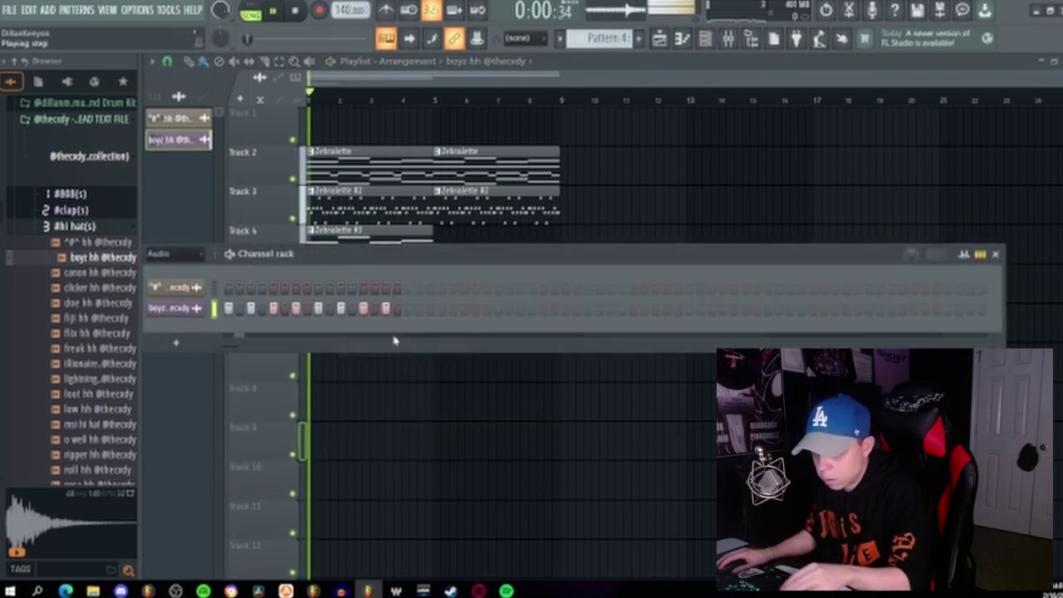
Add an extra lower-velocity note between the fourth and fifth hats in the boyz hh piano roll and play it
key(F7)
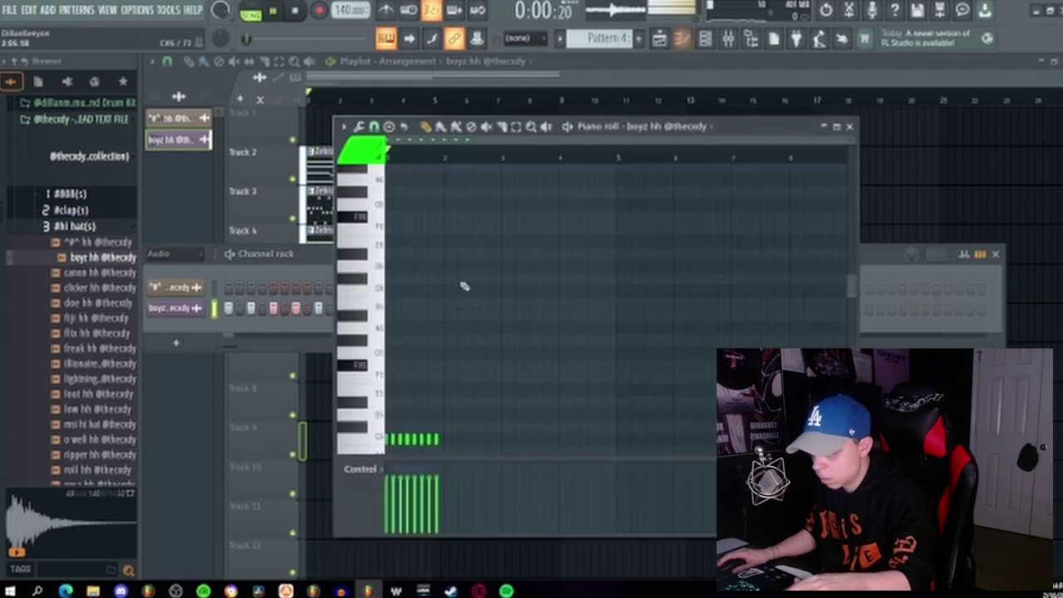
key(space)
scroll(469, 382, down, 2)
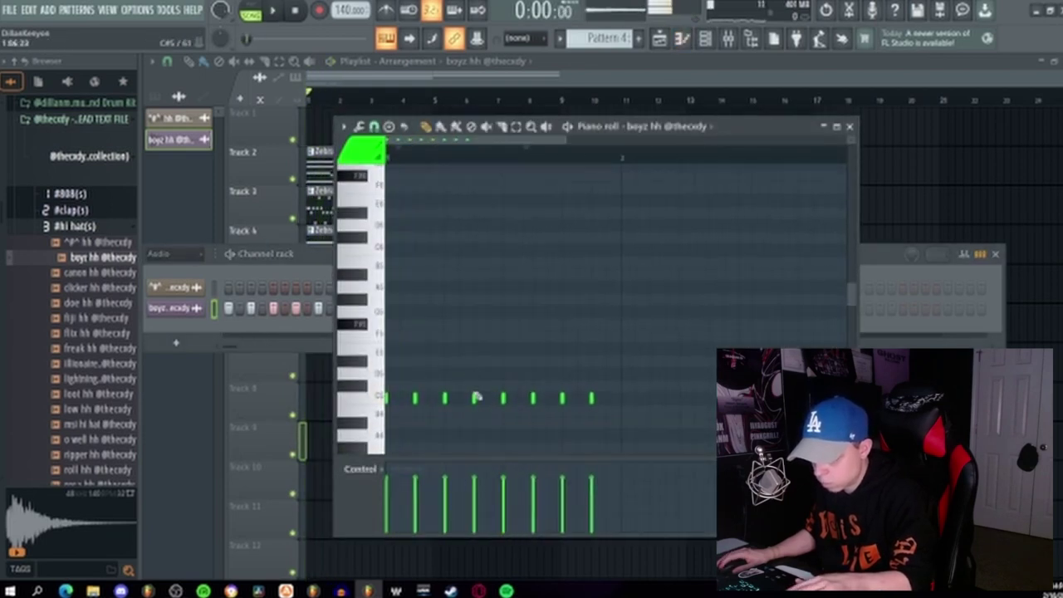
key(space)
key(space)
click(488, 397)
scroll(486, 378, down, 8)
key(space)
key(space)
Duplicate the one-bar hi-hat pattern, align the copy to the start of bar 2 and play it
key(ctrl+a)
key(ctrl+b)
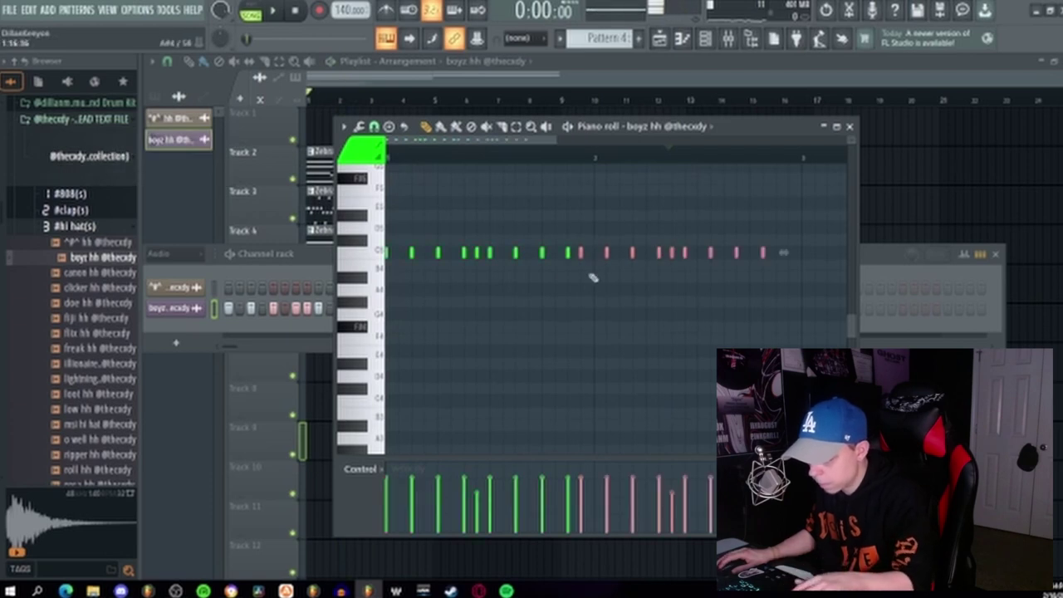
drag(582, 255, 598, 259)
key(space)
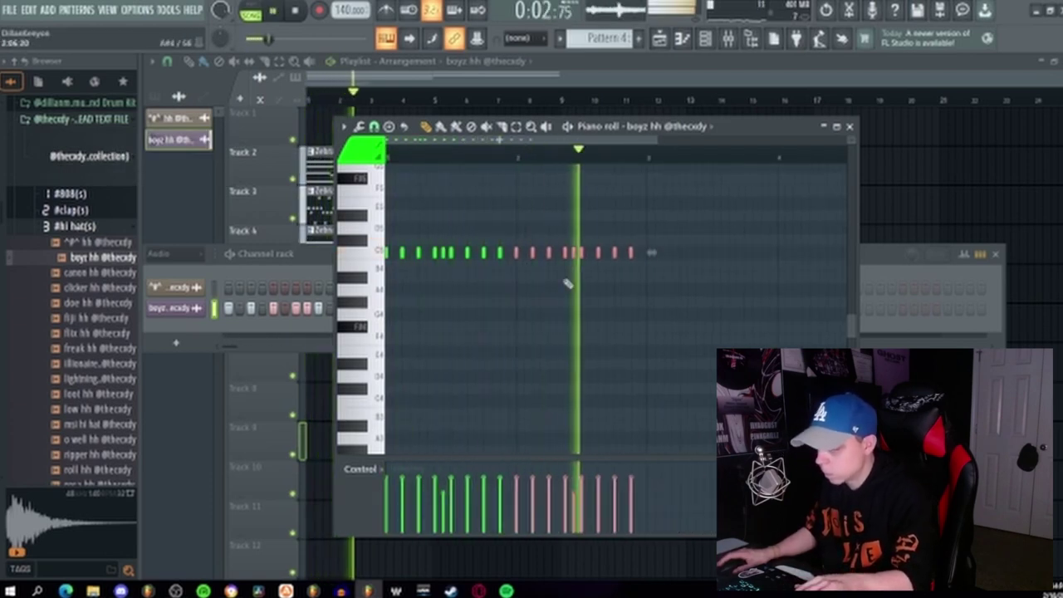
key(space)
Lower the velocity of all the hi-hat notes slightly, play them and close the piano roll
drag(737, 338, 379, 244)
key(space)
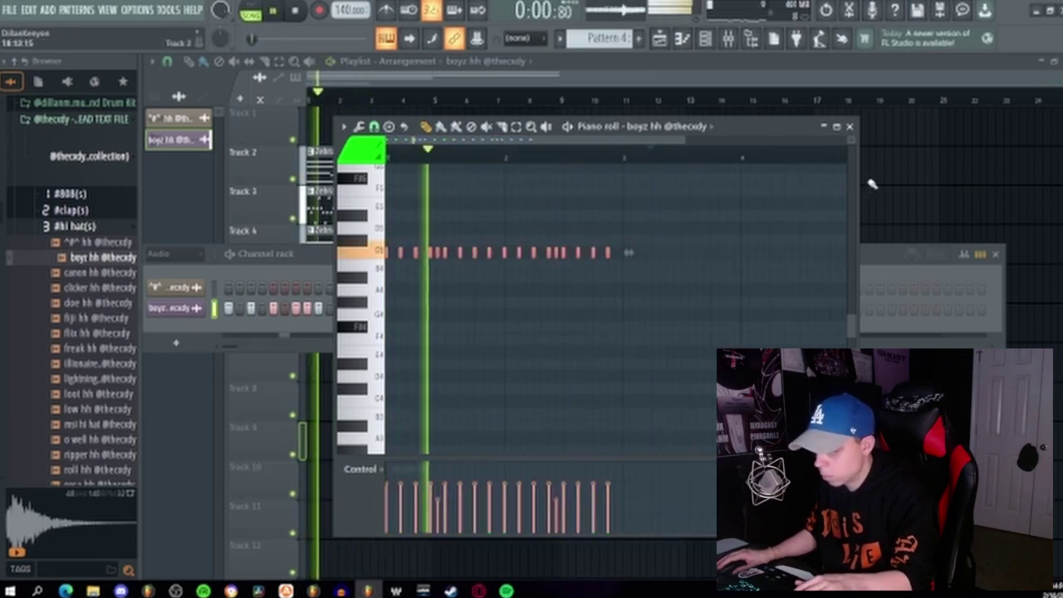
click(848, 126)
key(space)
Audition the other hi-hat samples in the kit, from canon hh down to low hh
click(110, 274)
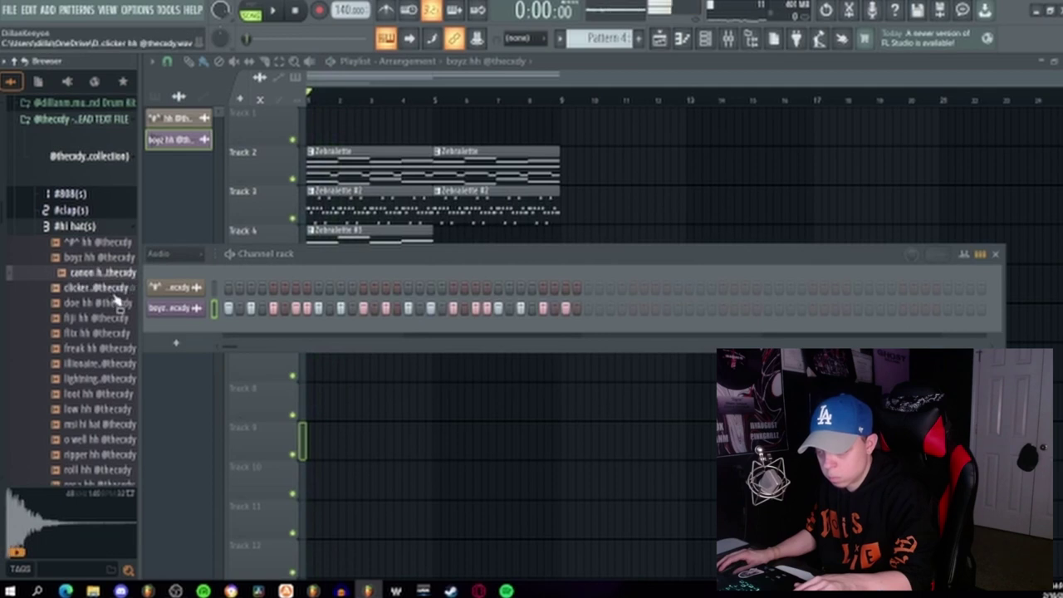
click(108, 291)
click(104, 304)
click(107, 321)
click(101, 348)
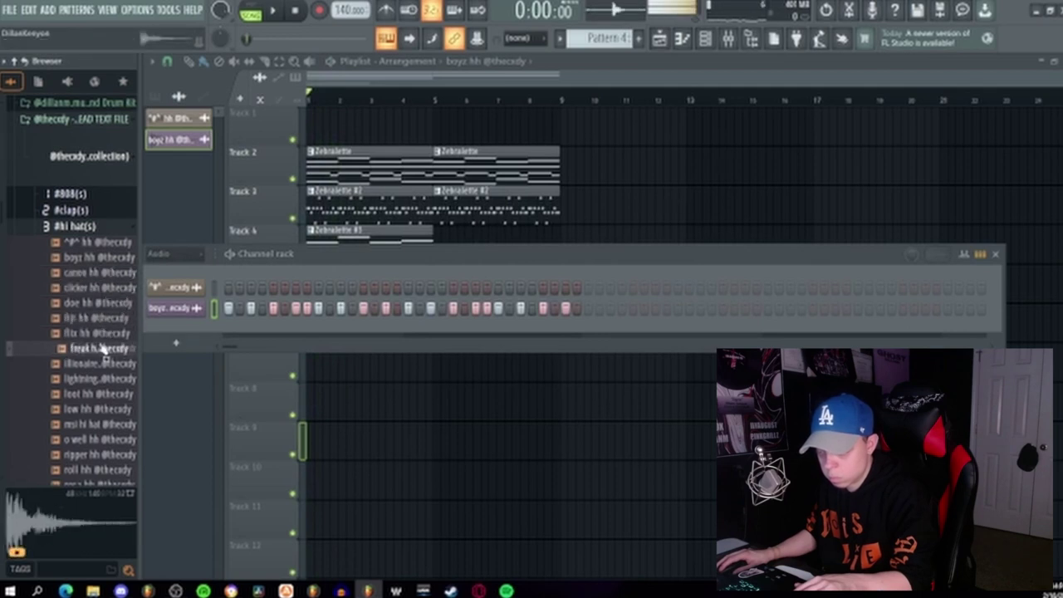
click(100, 364)
click(101, 379)
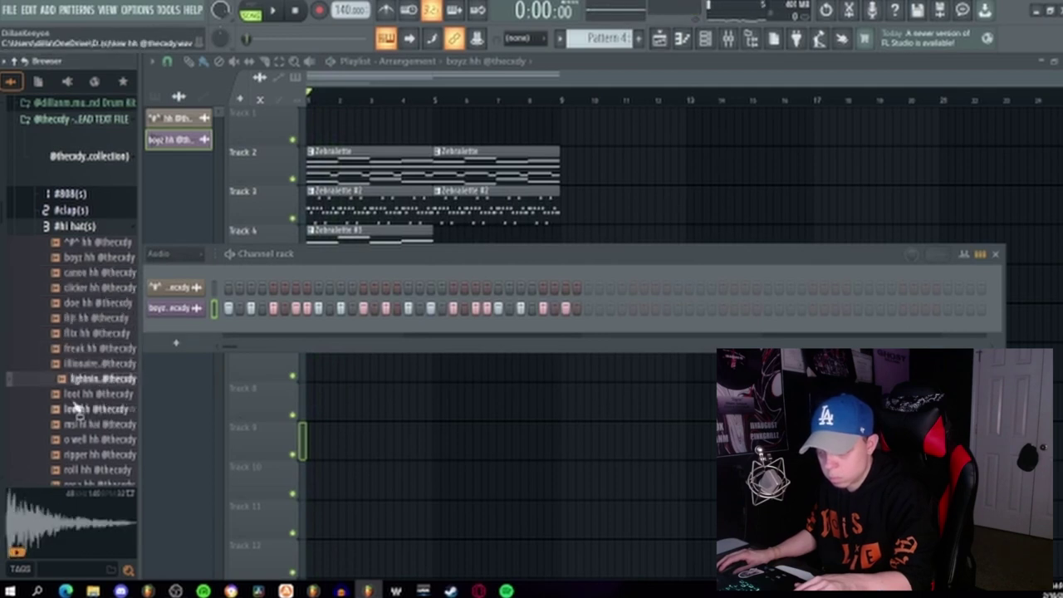
click(83, 410)
scroll(90, 423, down, 2)
scroll(89, 422, down, 1)
Replace the boyz hh sample with o well hh and play the hi-hat pattern
click(91, 349)
drag(91, 357, 175, 309)
key(space)
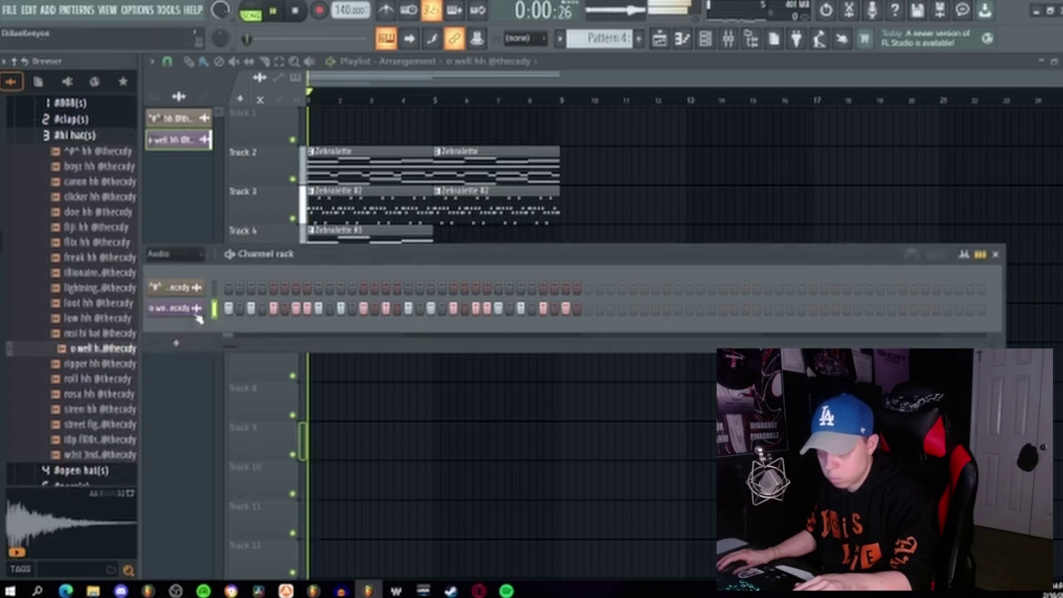
key(space)
Audition the last hi-hat samples in the kit, from siren hh down to w3st 3nd
click(96, 410)
click(102, 425)
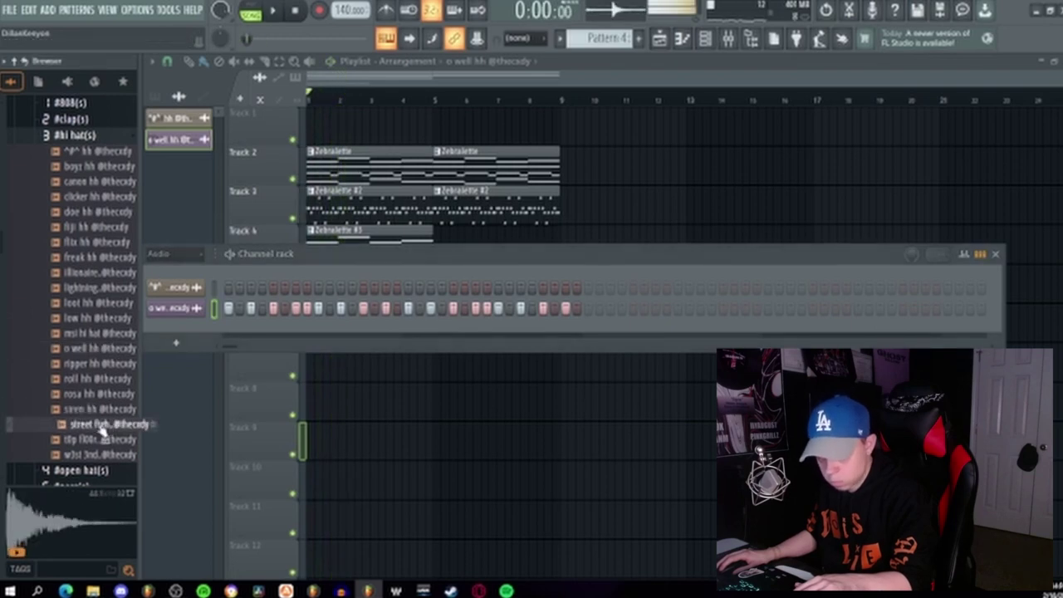
click(102, 444)
scroll(101, 431, down, 2)
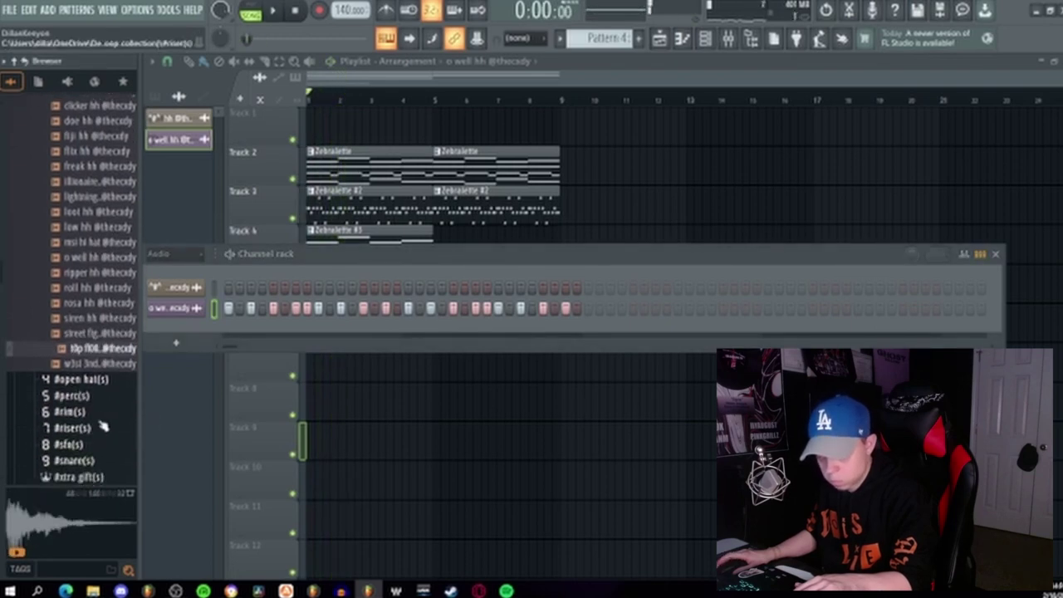
click(95, 364)
Audition the doe, clicker and boyz hi-hats, replace o well hh with boyz hh and play the beat
scroll(95, 379, up, 2)
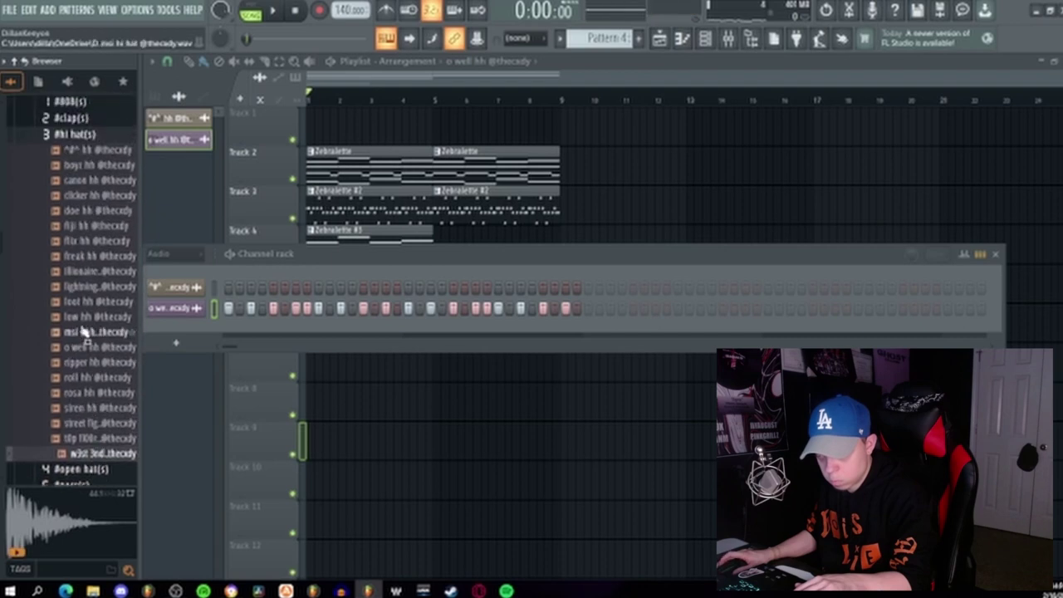
click(76, 212)
click(83, 197)
click(95, 167)
drag(163, 230, 194, 309)
key(space)
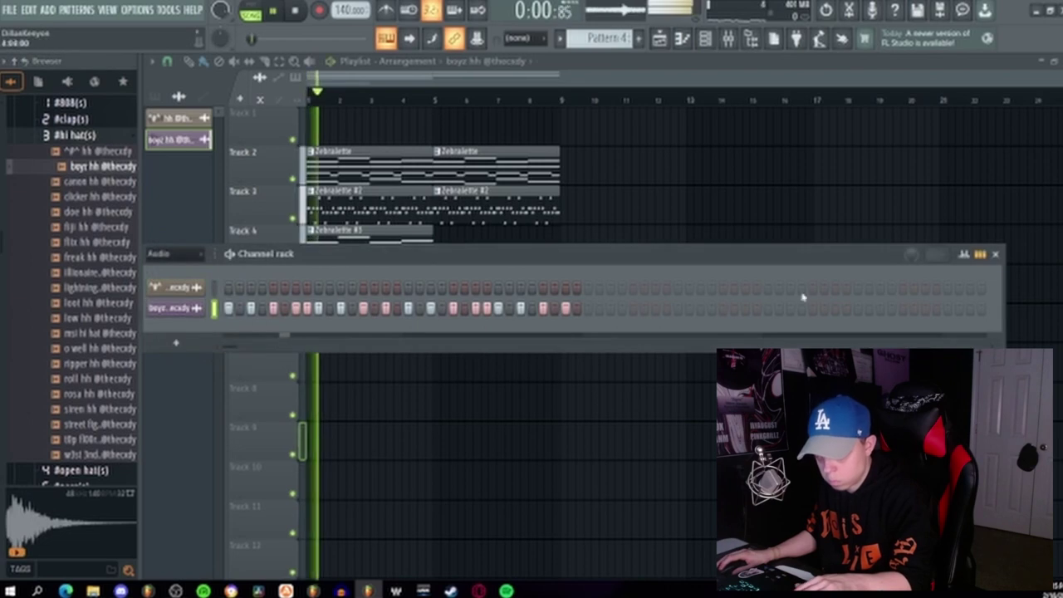
click(995, 253)
Stop playback and audition the samples in the kit's snare folder, from olrax sn up to 21 sn
scroll(97, 253, up, 2)
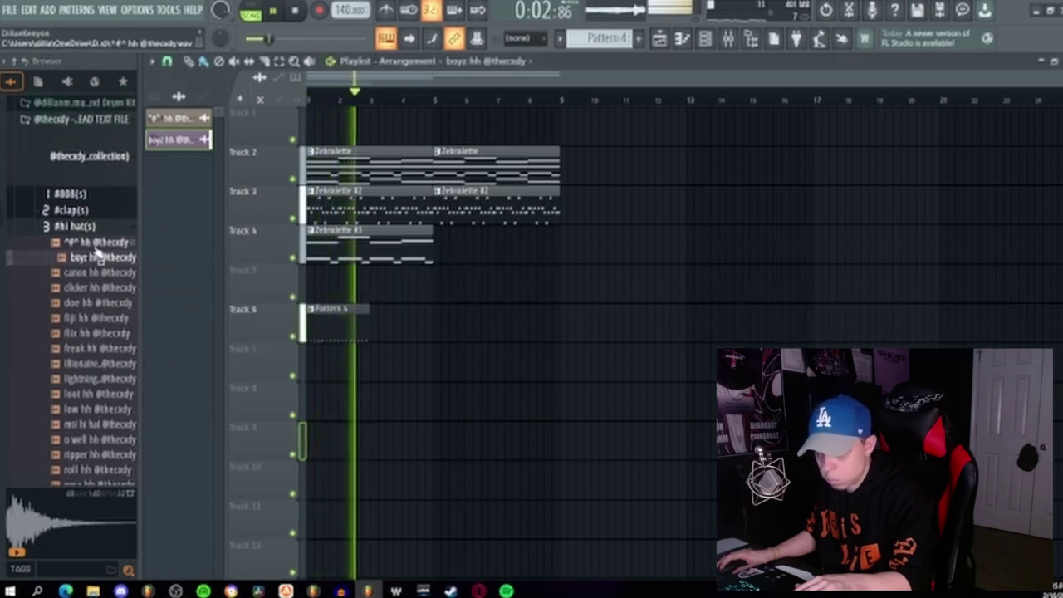
click(91, 226)
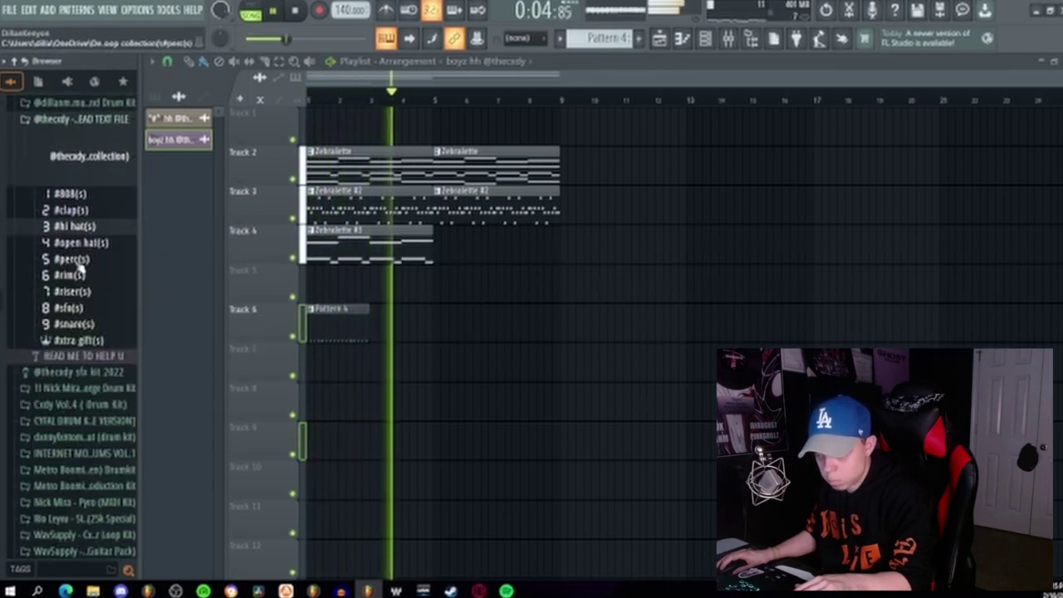
key(space)
click(79, 325)
click(83, 326)
click(98, 371)
click(86, 475)
click(83, 446)
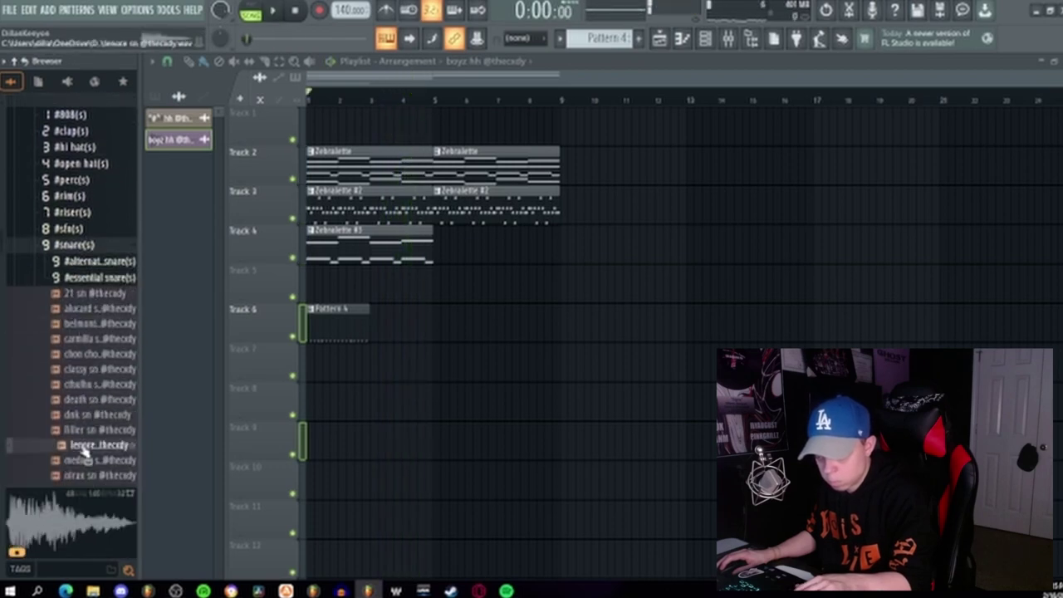
click(84, 429)
click(83, 415)
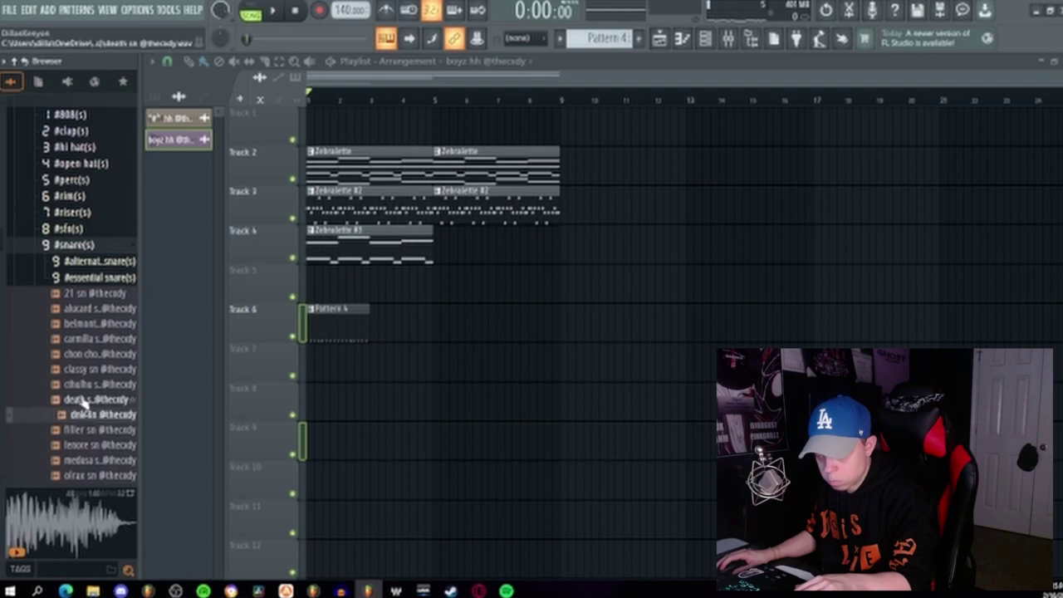
click(83, 400)
click(82, 385)
click(81, 369)
click(79, 355)
click(79, 340)
click(80, 325)
click(82, 310)
click(83, 296)
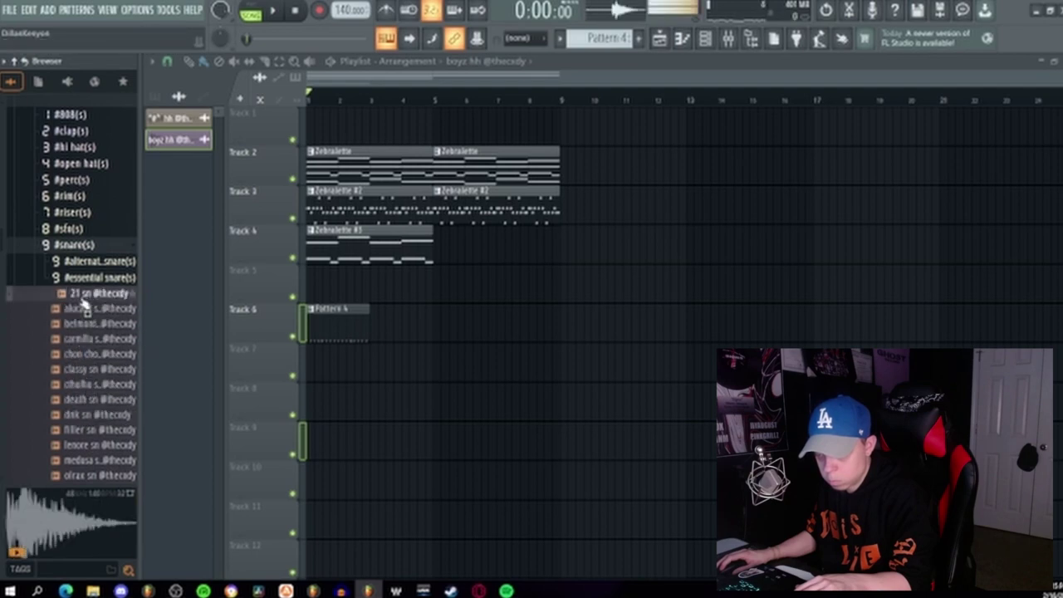
Audition the lower samples in the snare folder, working from thin man sn back up past filler sn
scroll(83, 303, down, 6)
click(83, 279)
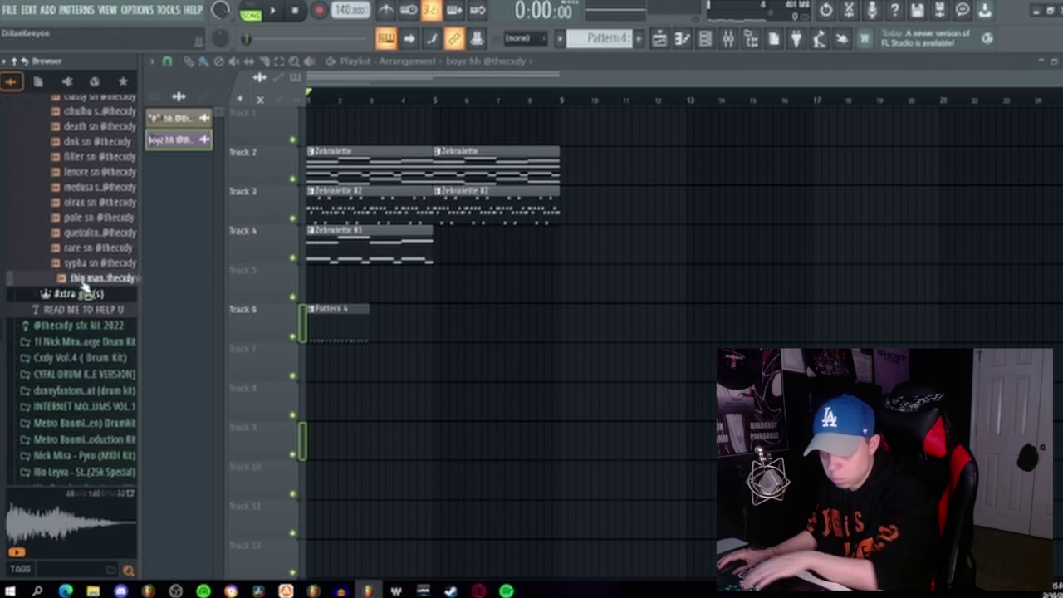
click(86, 265)
click(90, 250)
scroll(90, 251, up, 2)
key(Up)
key(Up)
key(Up)
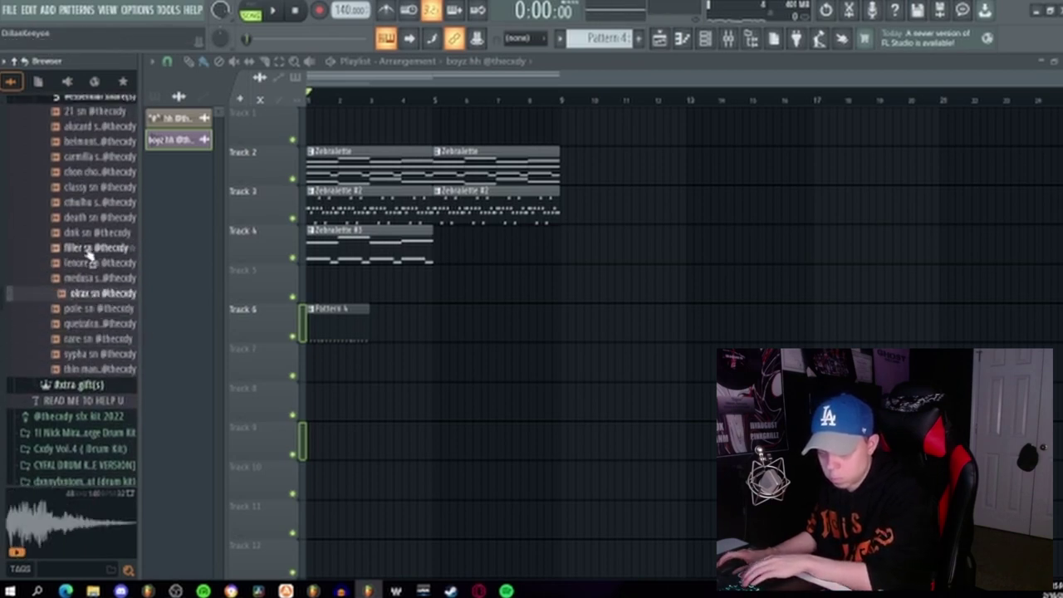
scroll(89, 253, up, 2)
key(Up)
key(Up)
key(Up)
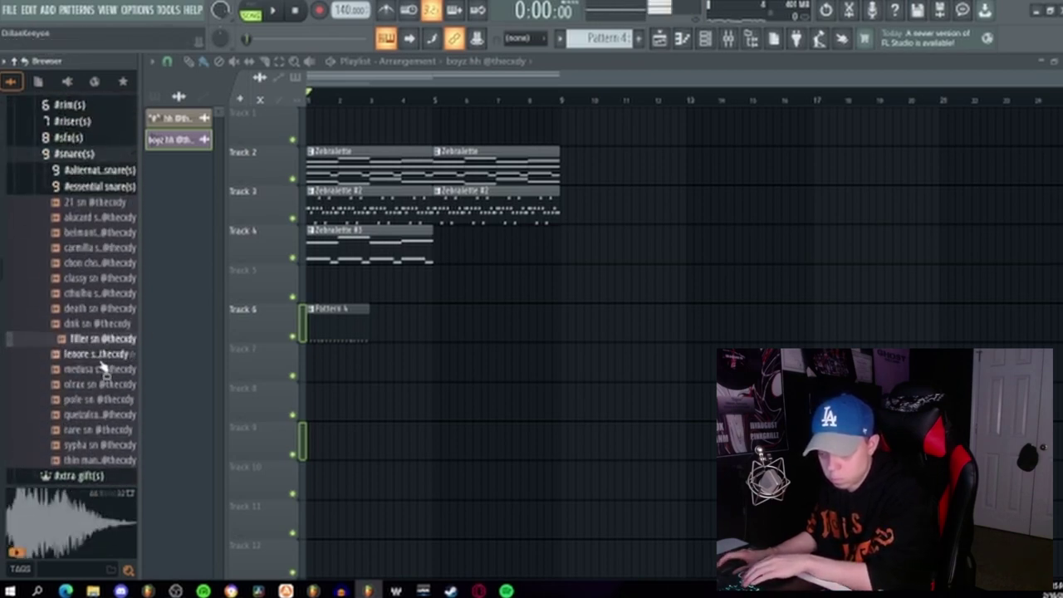
key(Up)
Audition samples in the alternate and essential snare subfolders, including the demon alternate snare and plugg sn
click(93, 173)
click(101, 204)
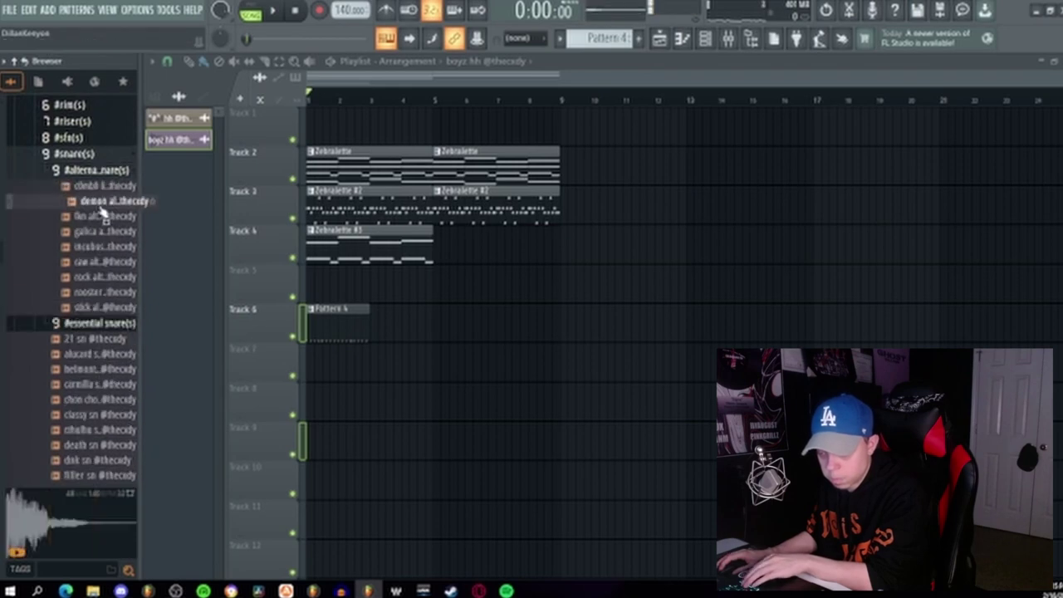
click(95, 172)
click(101, 188)
click(105, 204)
click(106, 218)
click(104, 233)
click(102, 246)
click(108, 263)
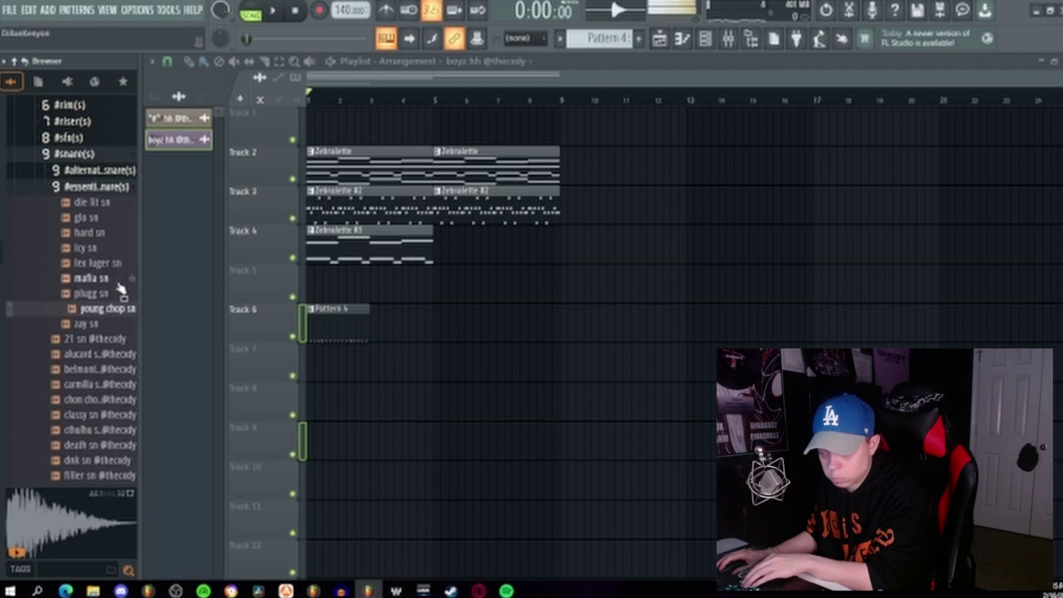
click(116, 295)
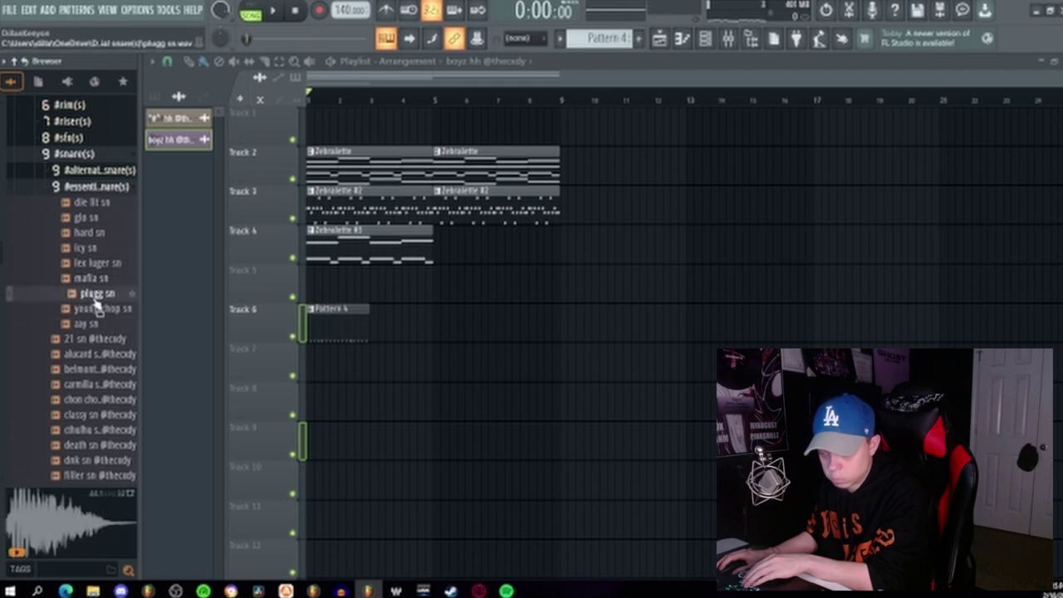
Add plugg sn as a new channel, place snare hits on steps 9 and 25 during playback, and reposition the channel rack
drag(378, 407, 379, 406)
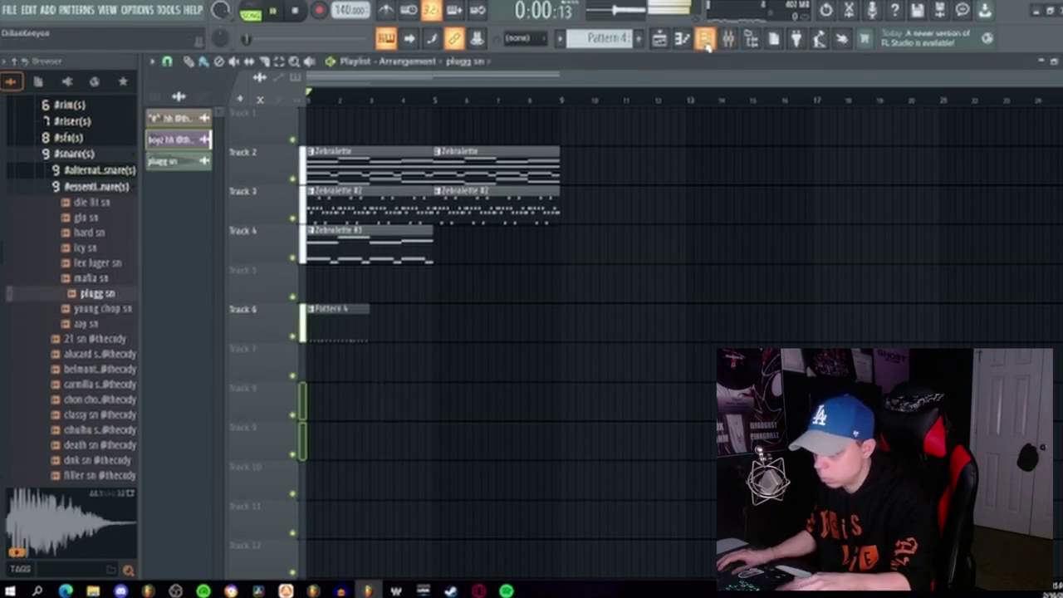
click(705, 40)
key(space)
click(317, 330)
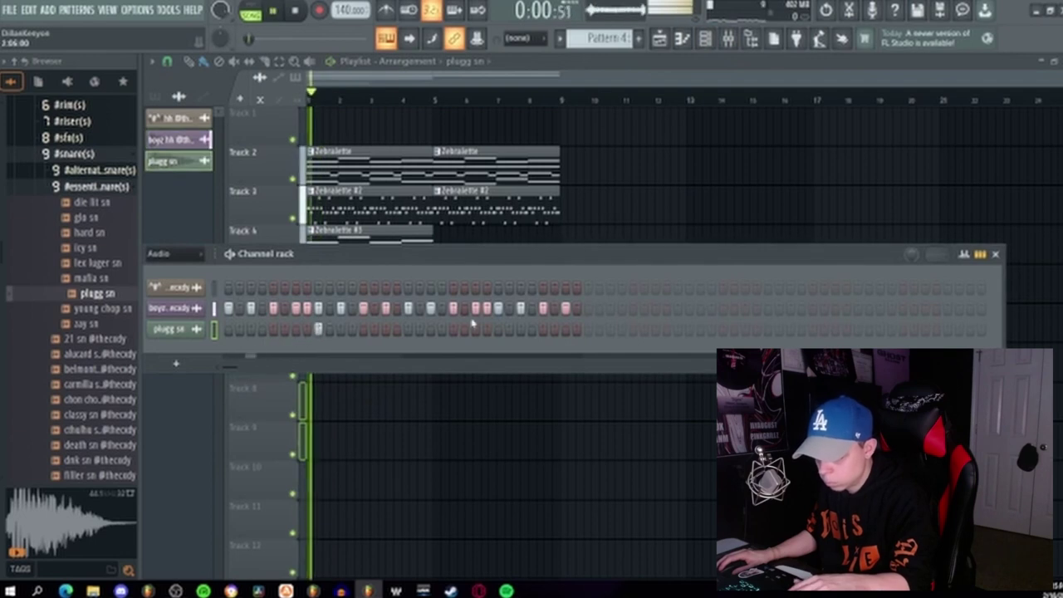
click(498, 329)
drag(573, 256, 693, 246)
Stop playback and audition the berry, firesale and fishy kicks in the Nick Mira Forge Drum Kit's Kicks folder
scroll(107, 344, up, 5)
click(91, 246)
key(space)
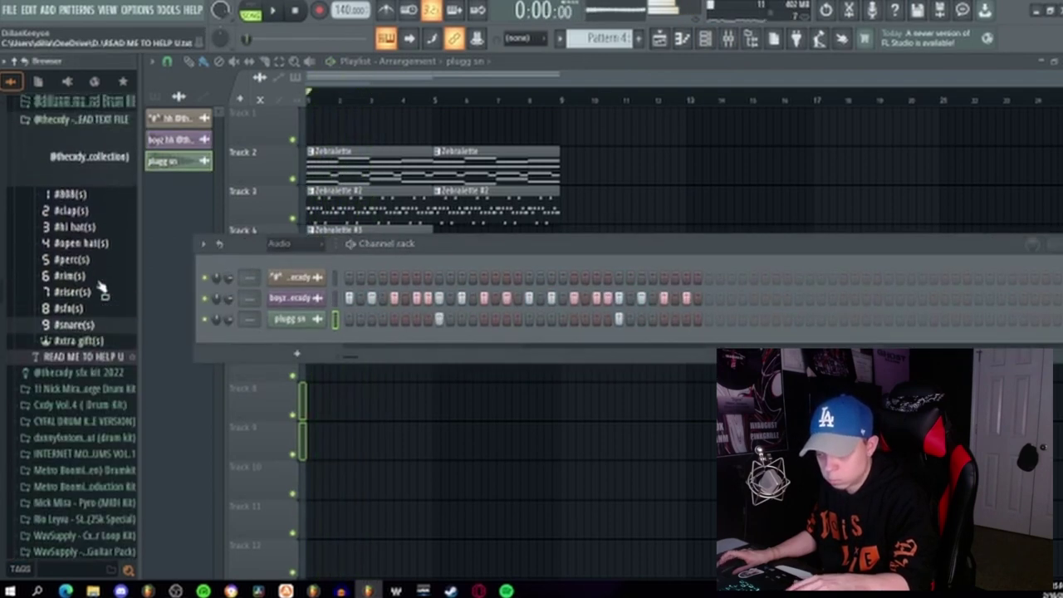
click(92, 399)
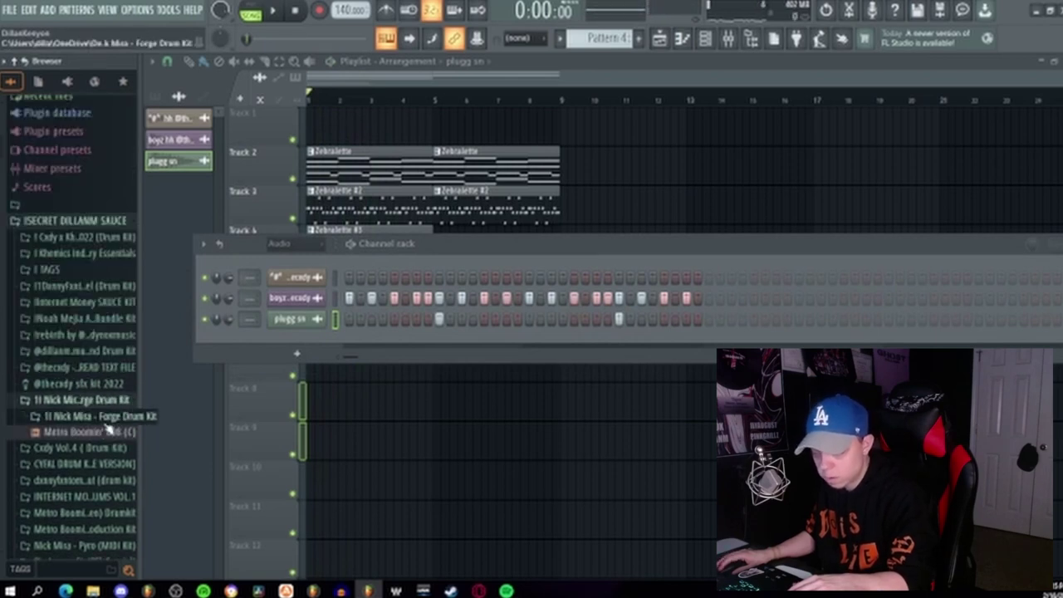
click(106, 418)
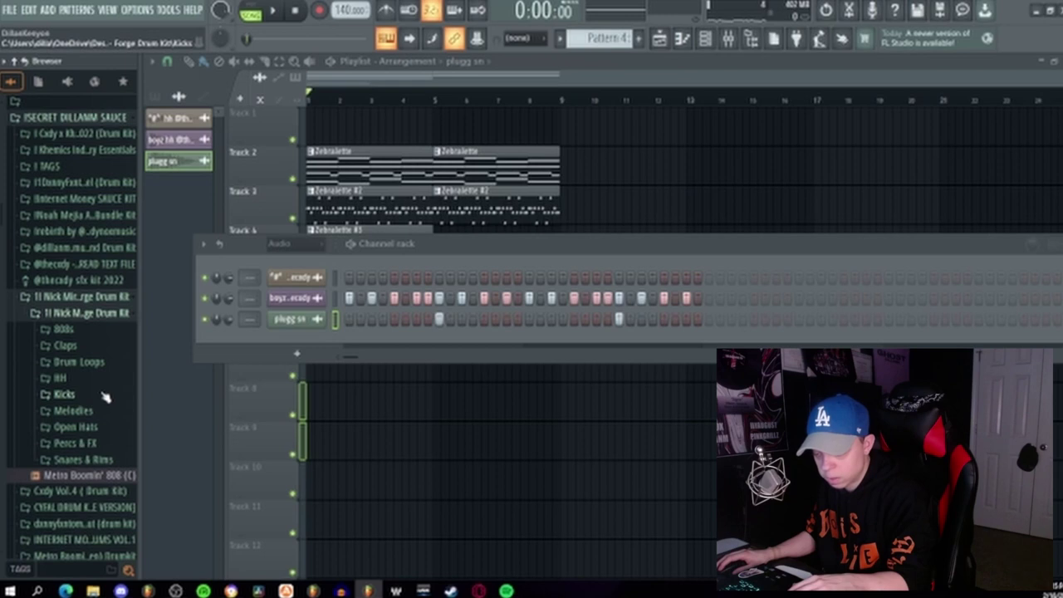
click(106, 397)
click(95, 412)
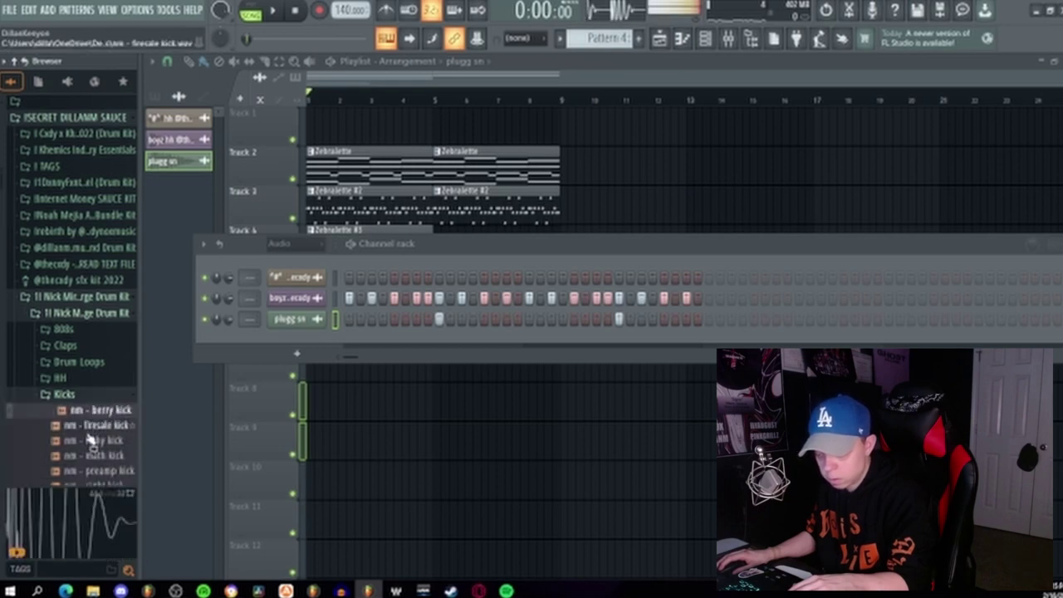
click(90, 425)
scroll(92, 432, down, 2)
click(100, 349)
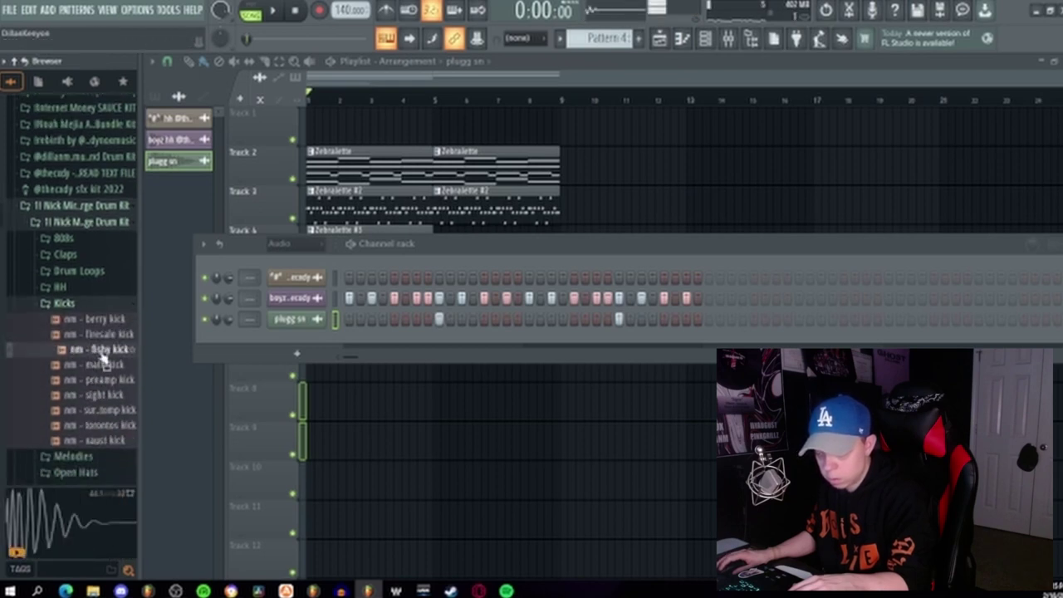
Add nm - fishy kick as a channel, place kicks on steps 1, 7, 13, 23 and 31, and play the beat
drag(267, 355, 268, 353)
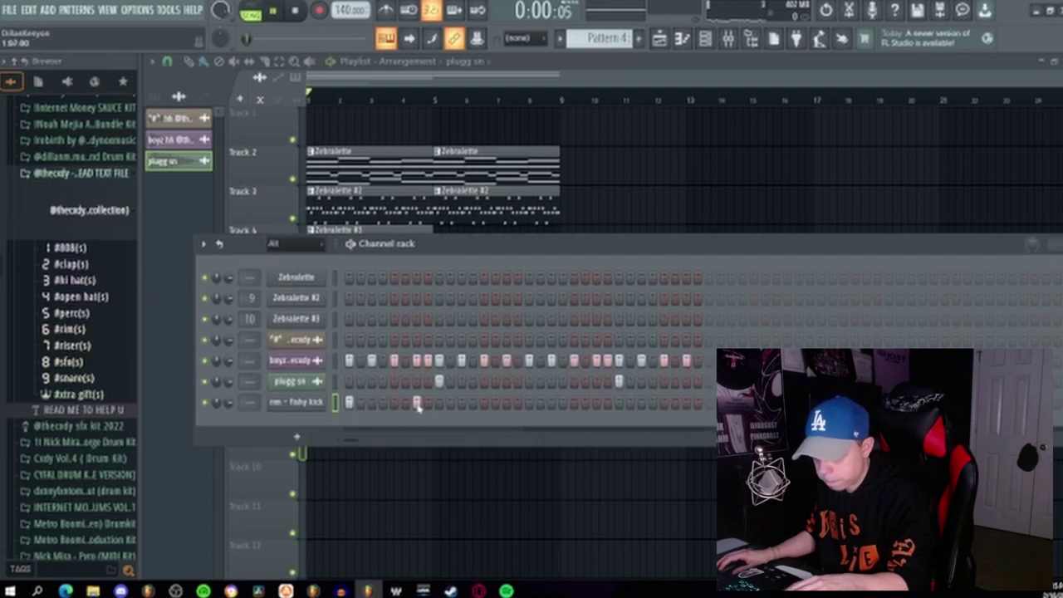
key(space)
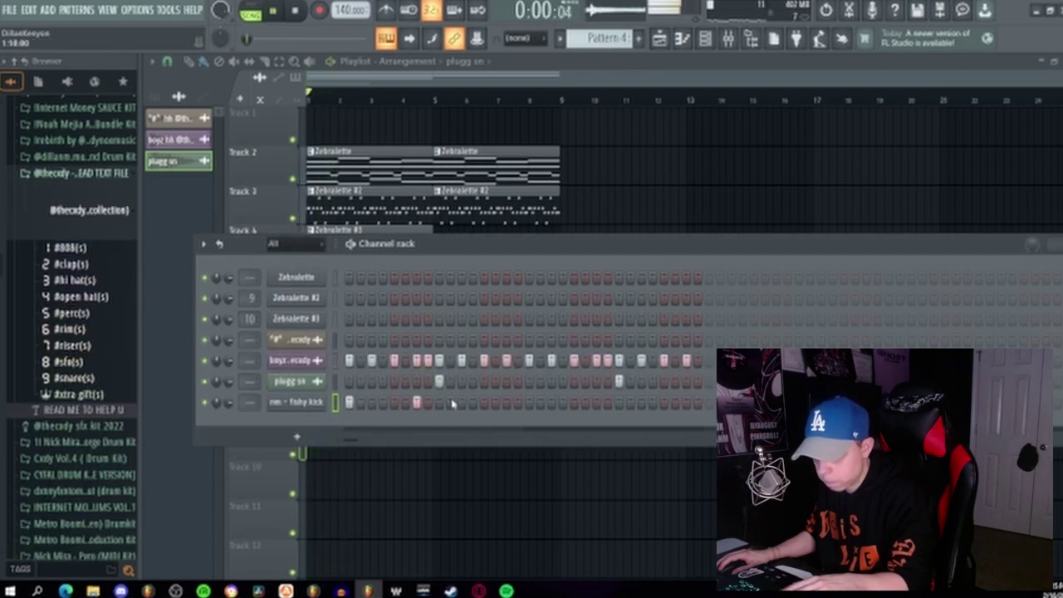
click(451, 402)
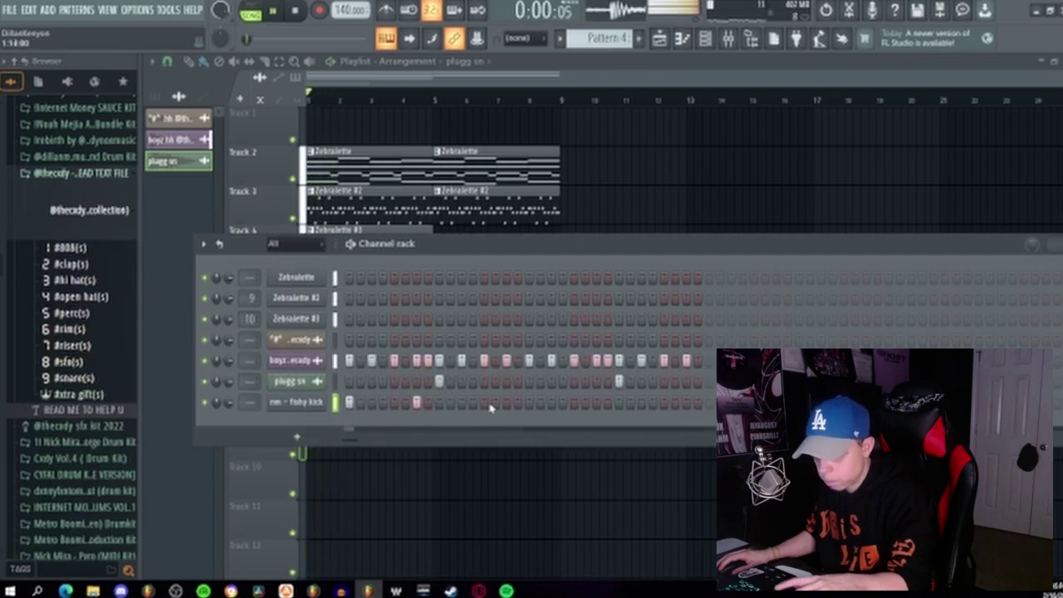
click(596, 402)
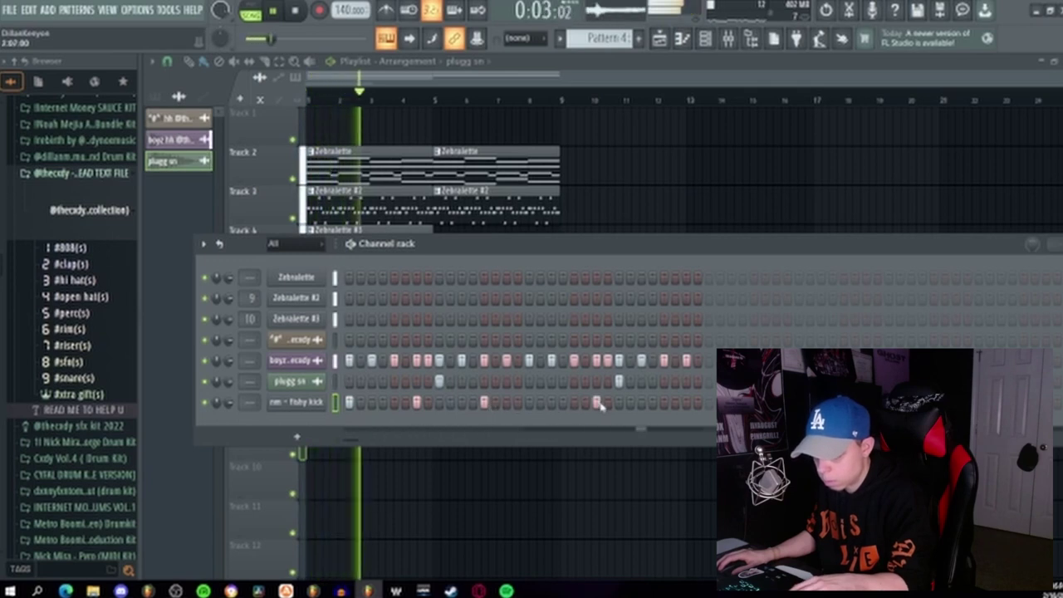
click(673, 403)
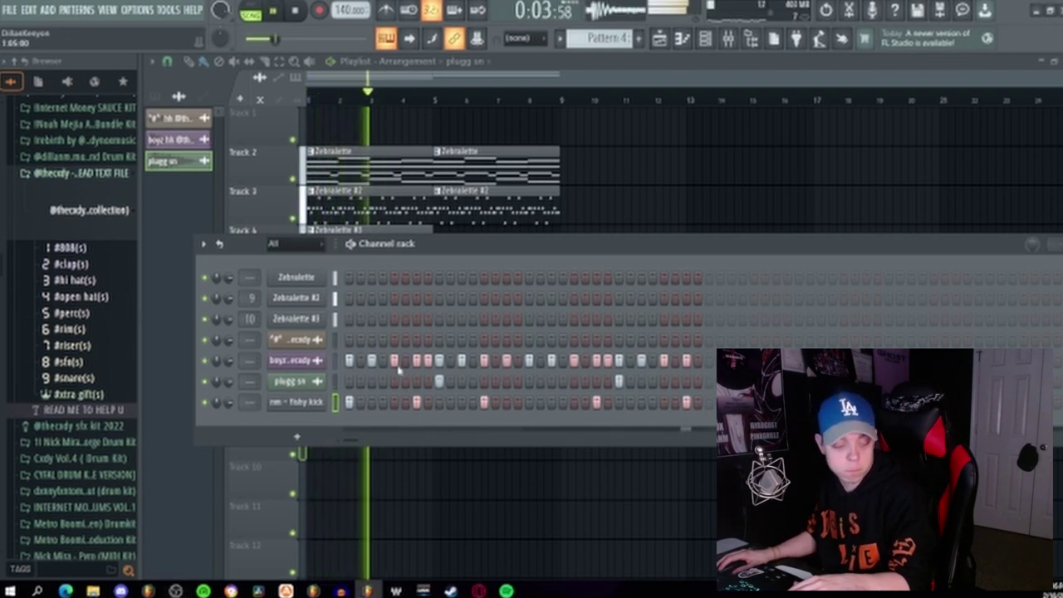
key(space)
scroll(56, 297, up, 2)
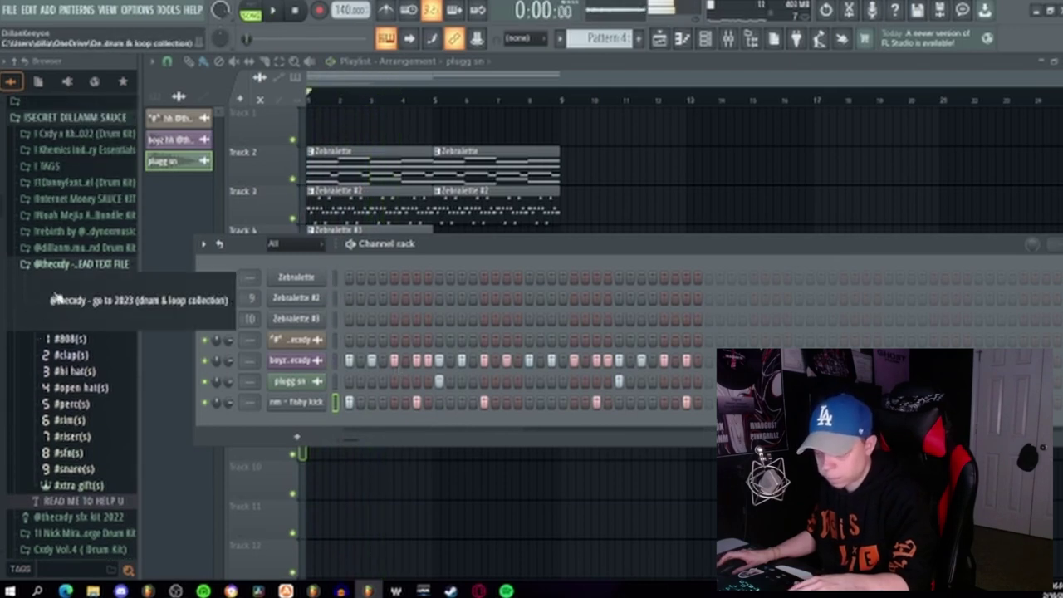
click(93, 373)
click(101, 384)
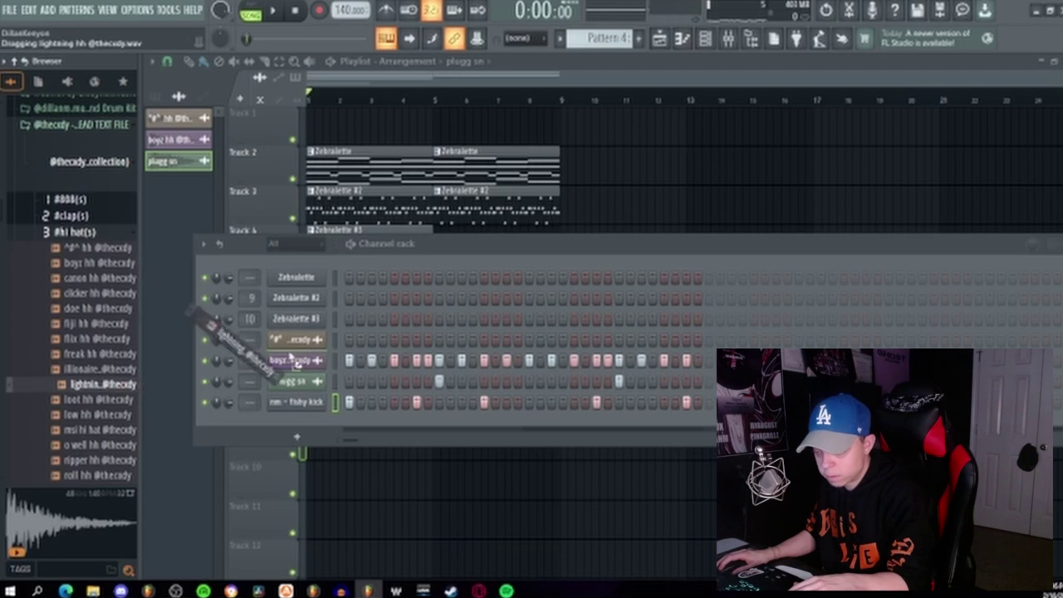
drag(306, 384, 314, 365)
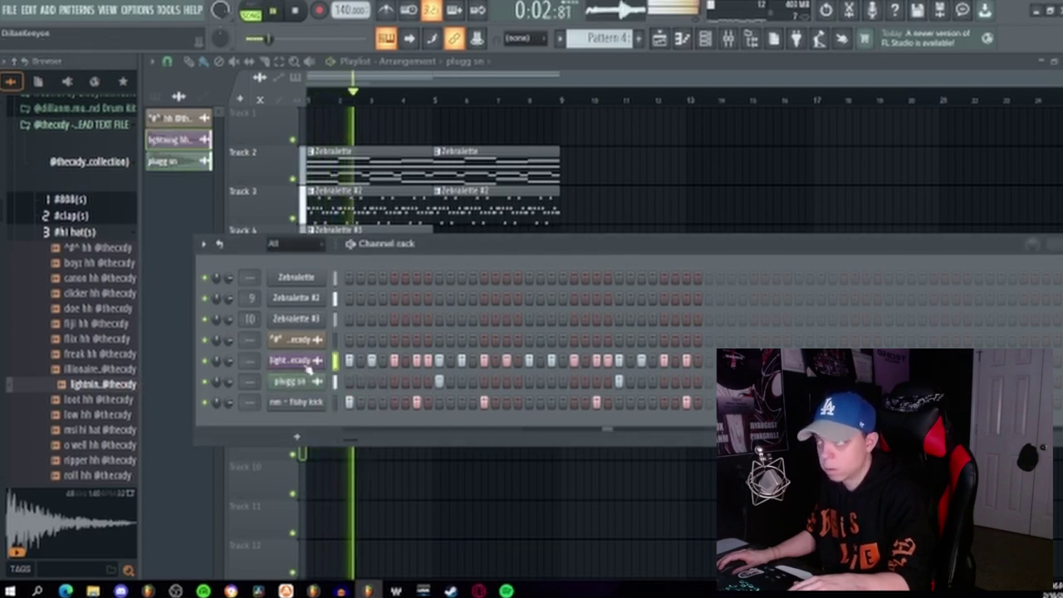
key(space)
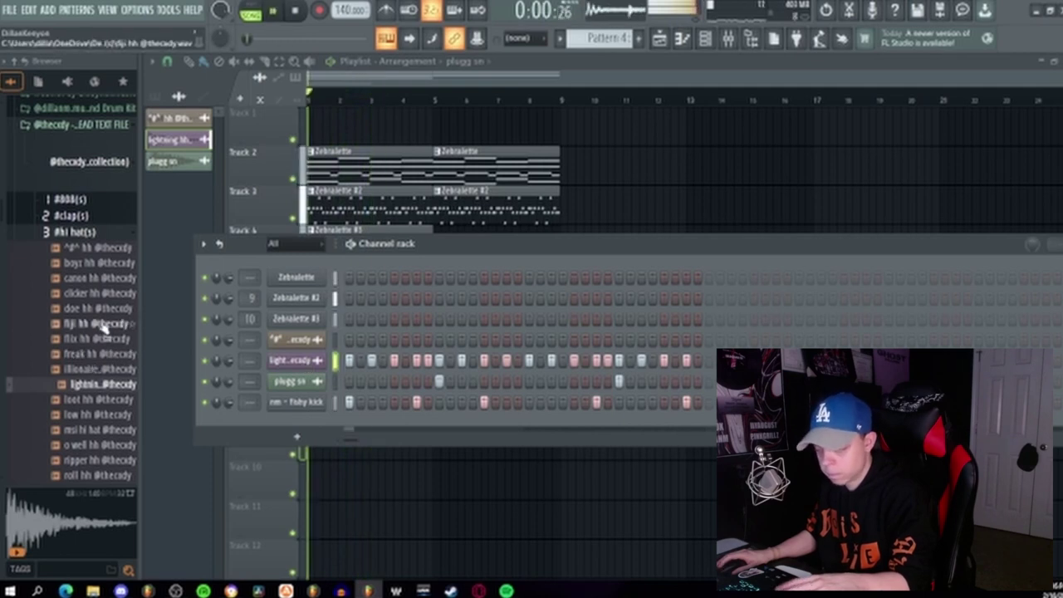
click(83, 231)
key(space)
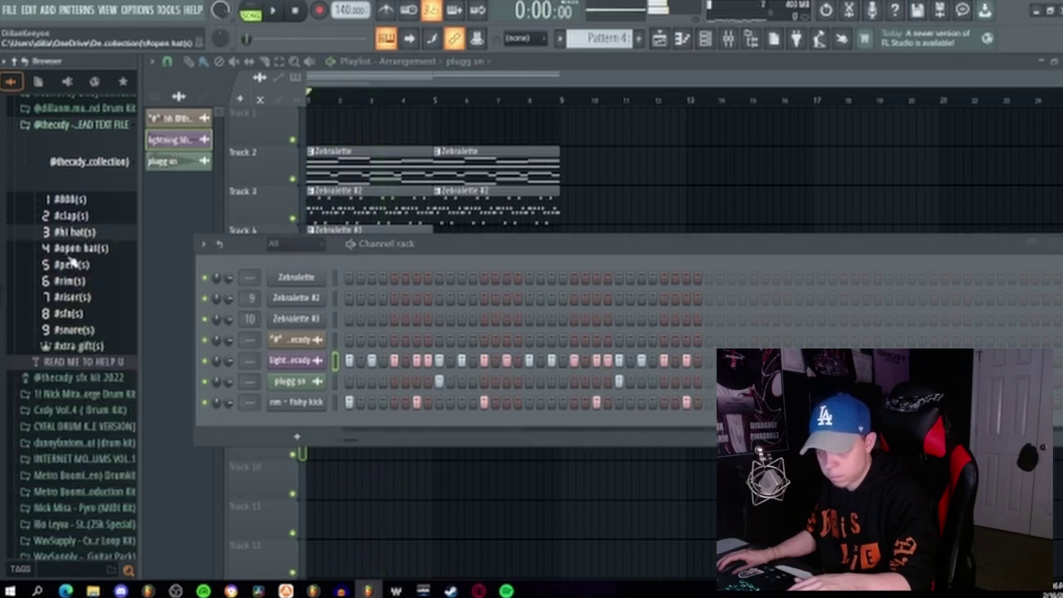
click(91, 248)
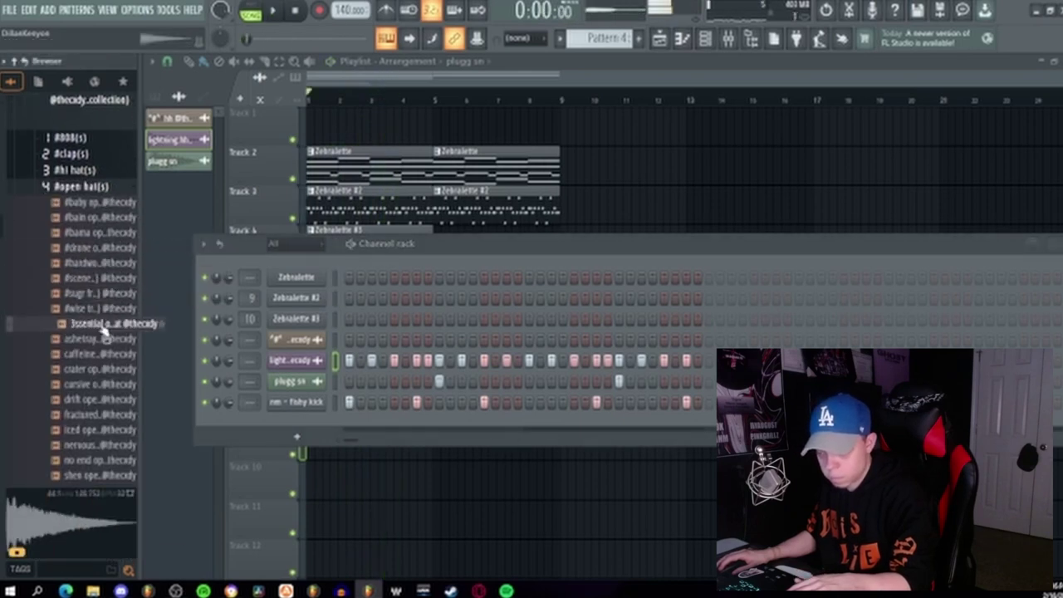
click(103, 310)
click(104, 295)
click(107, 281)
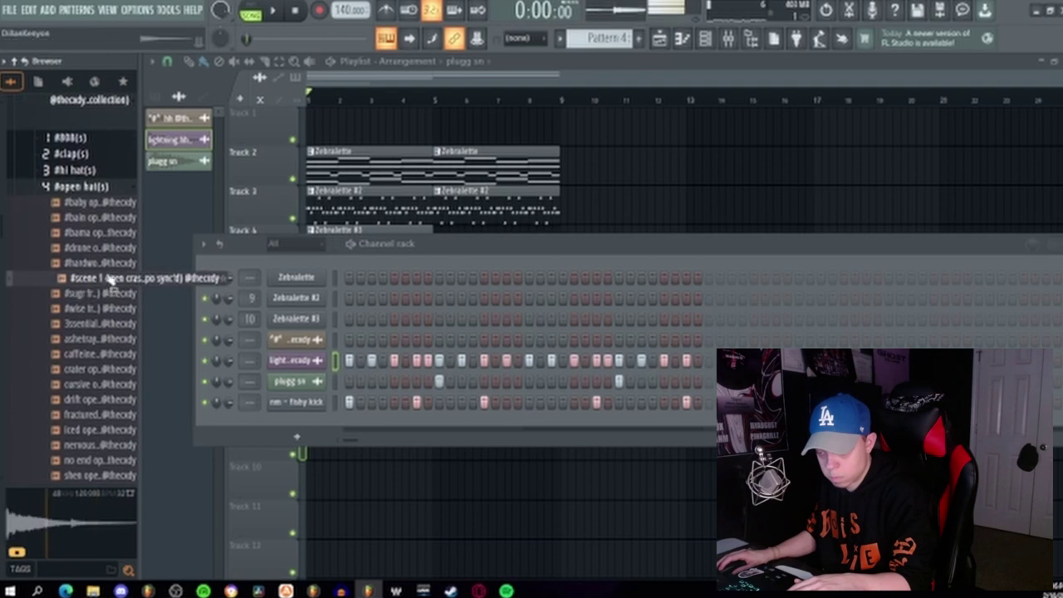
click(109, 261)
click(107, 248)
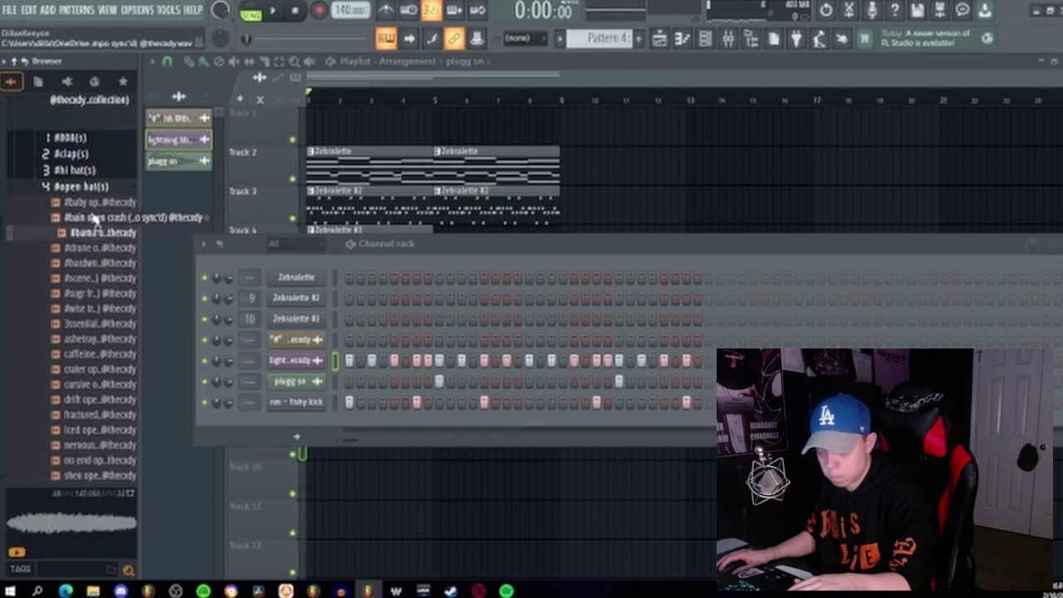
click(93, 205)
Add the #baby sample from the open-hat folder as a new channel, place hits on steps 1 and 21, and play the beat
drag(108, 234, 345, 429)
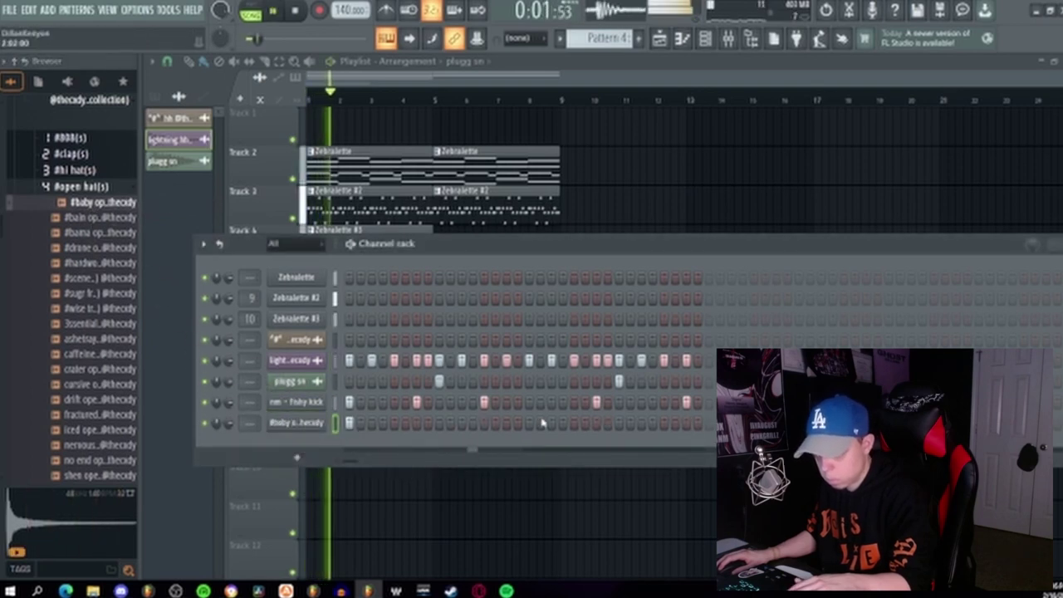
click(595, 425)
right_click(595, 425)
key(space)
key(space)
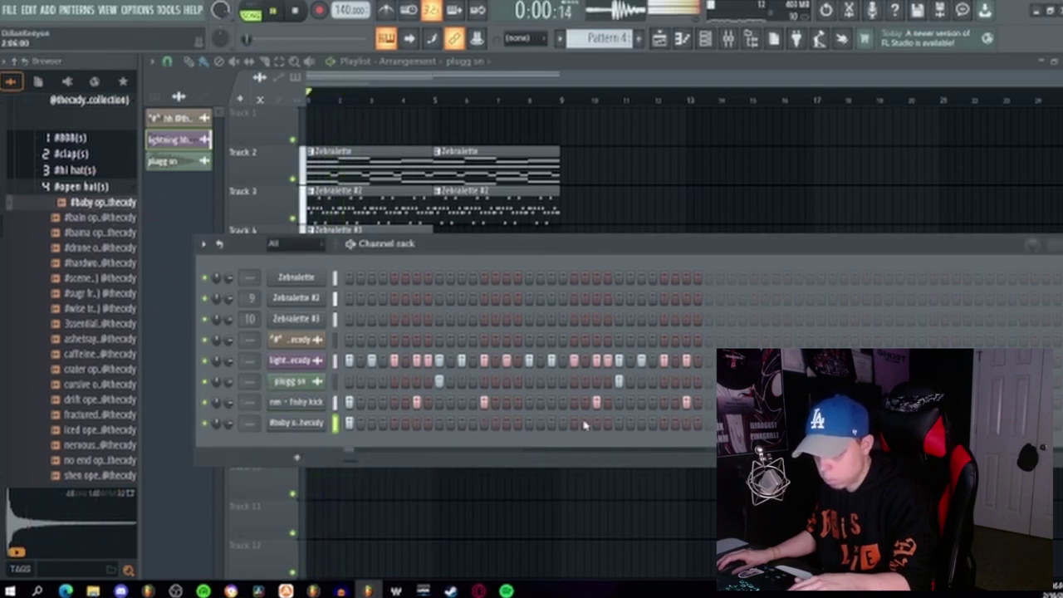
key(space)
Try the no end open hat in place of the #baby sample and play the beat
click(121, 461)
drag(121, 472, 293, 431)
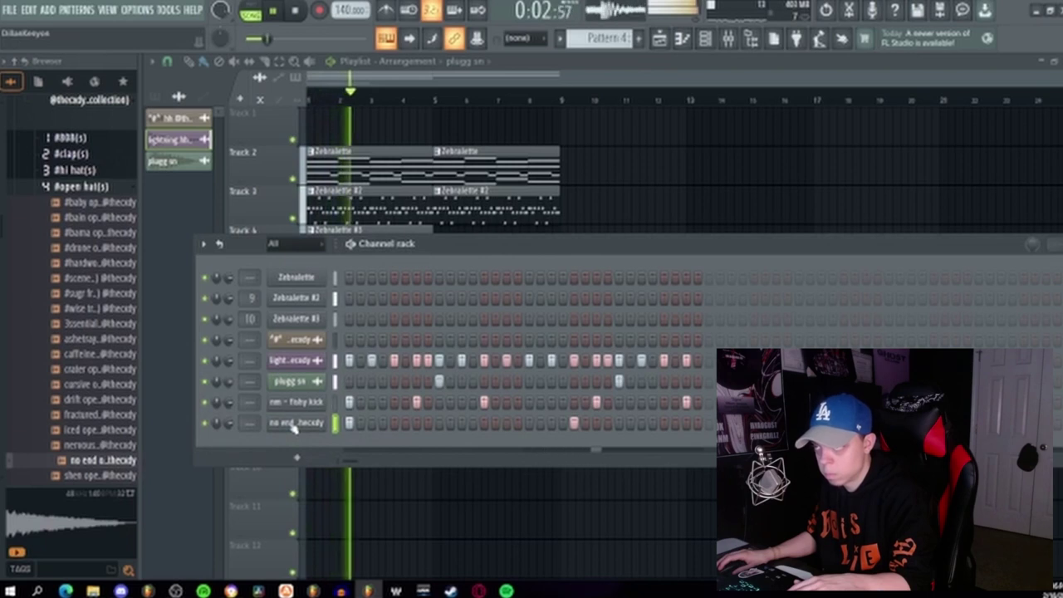
key(space)
Try the shen open hat on the open-hat channel and play the beat
click(94, 479)
scroll(98, 465, down, 2)
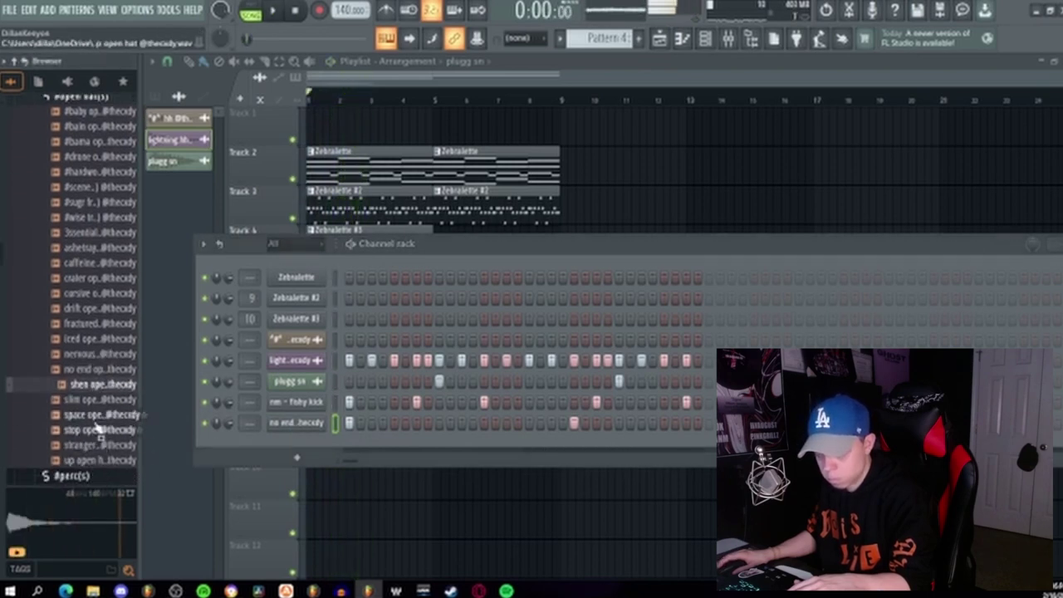
drag(93, 397, 295, 423)
key(space)
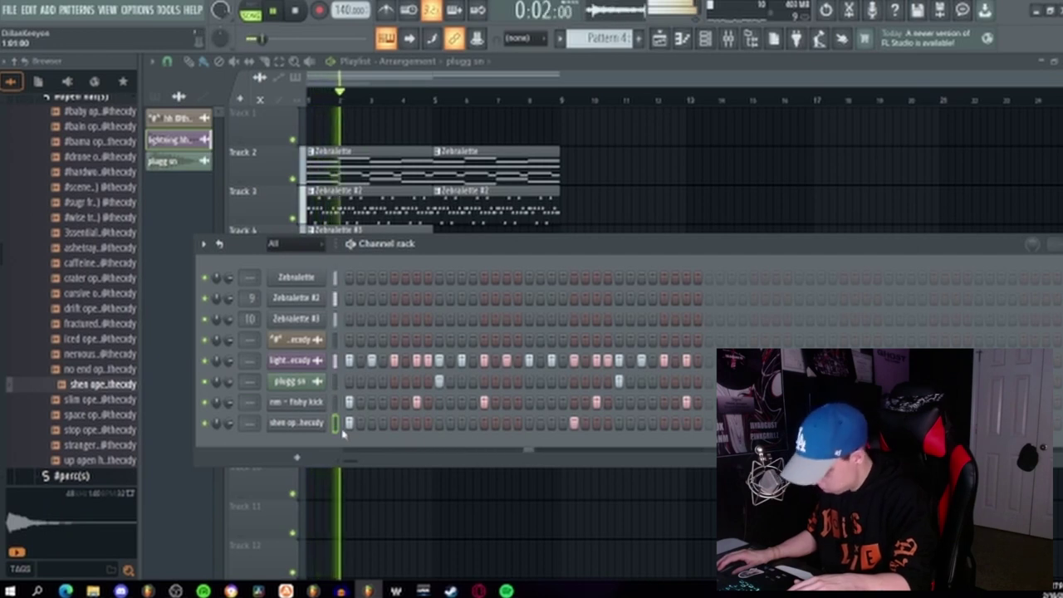
key(space)
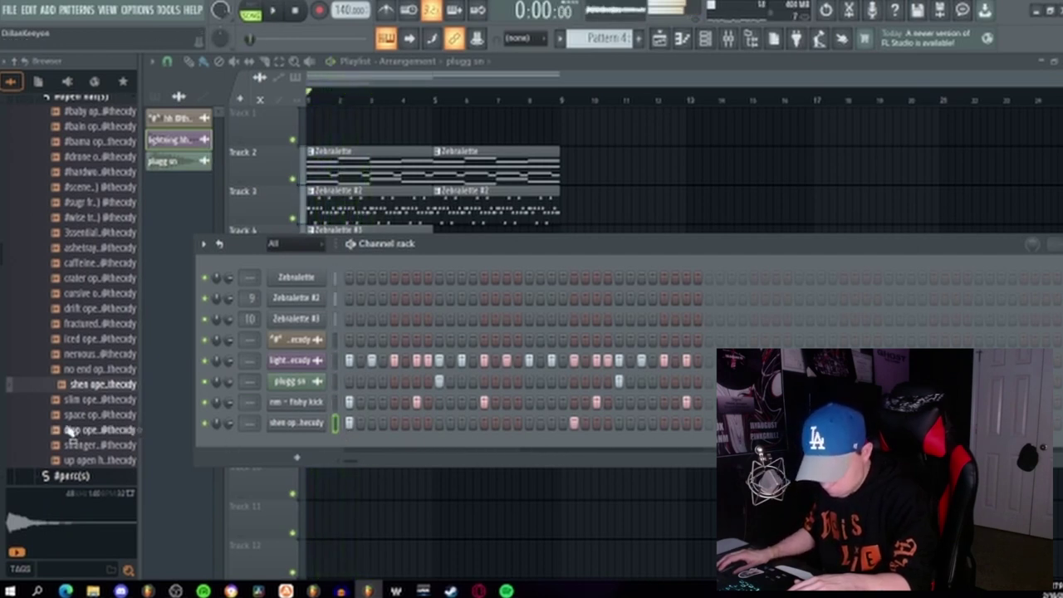
Replace the open-hat channel's sample with space open hat and play the beat
click(74, 420)
drag(75, 423, 293, 430)
key(space)
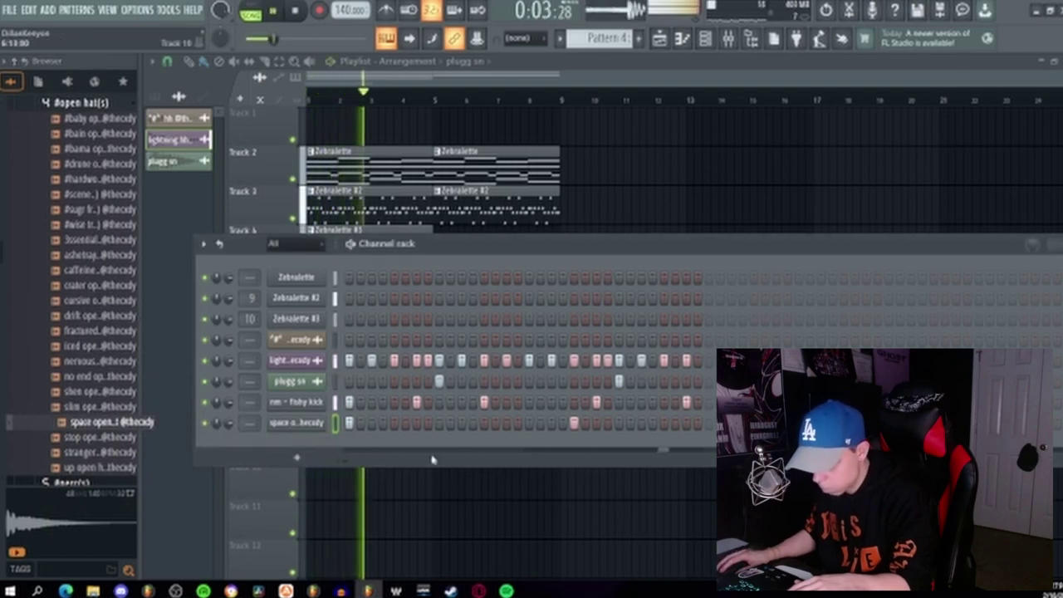
scroll(83, 297, up, 5)
key(space)
click(128, 285)
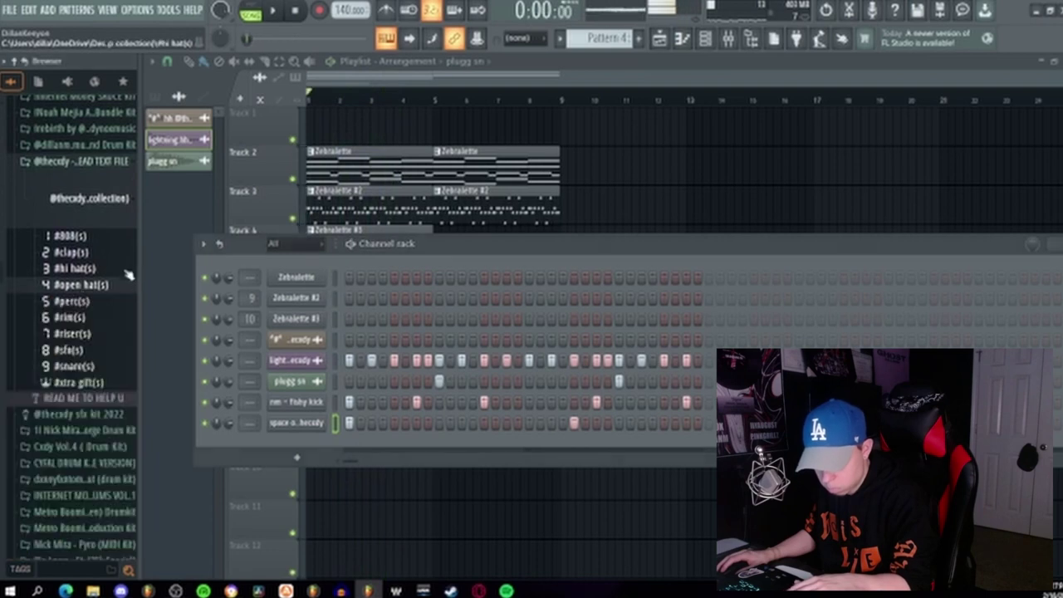
click(98, 237)
click(98, 242)
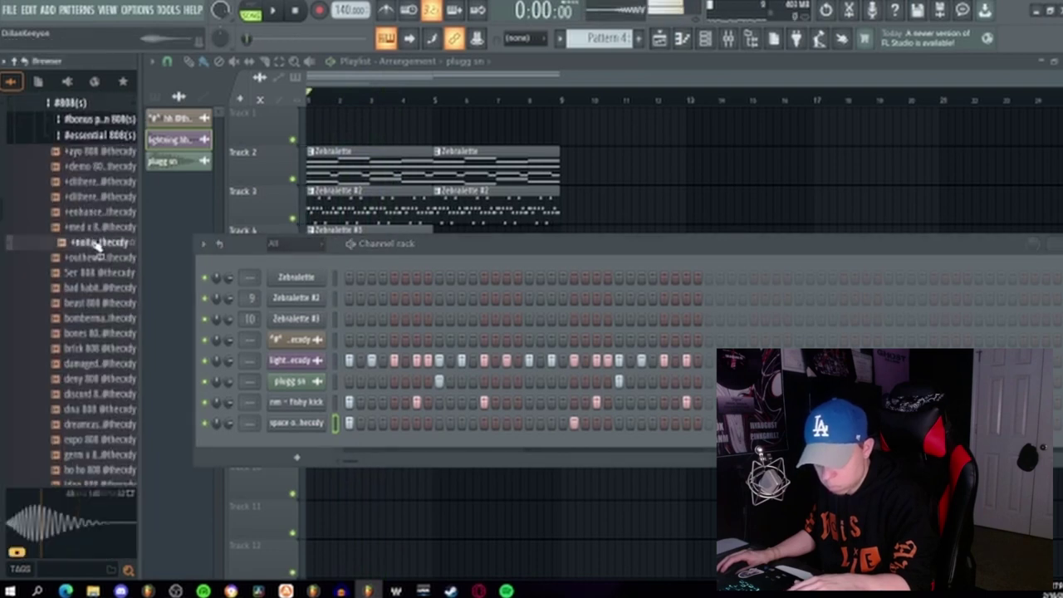
click(98, 258)
click(99, 274)
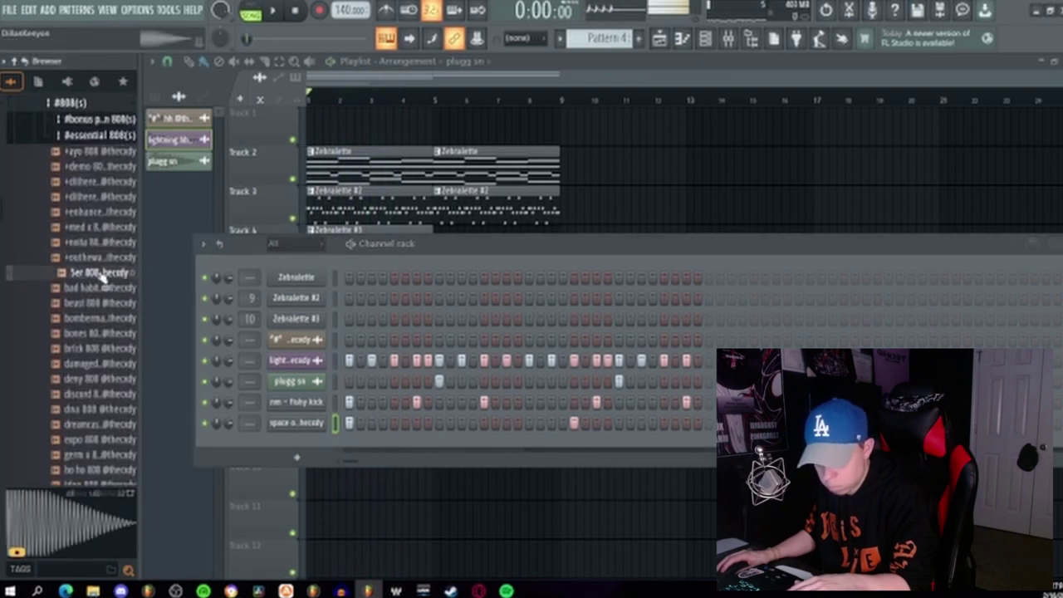
click(103, 287)
click(105, 303)
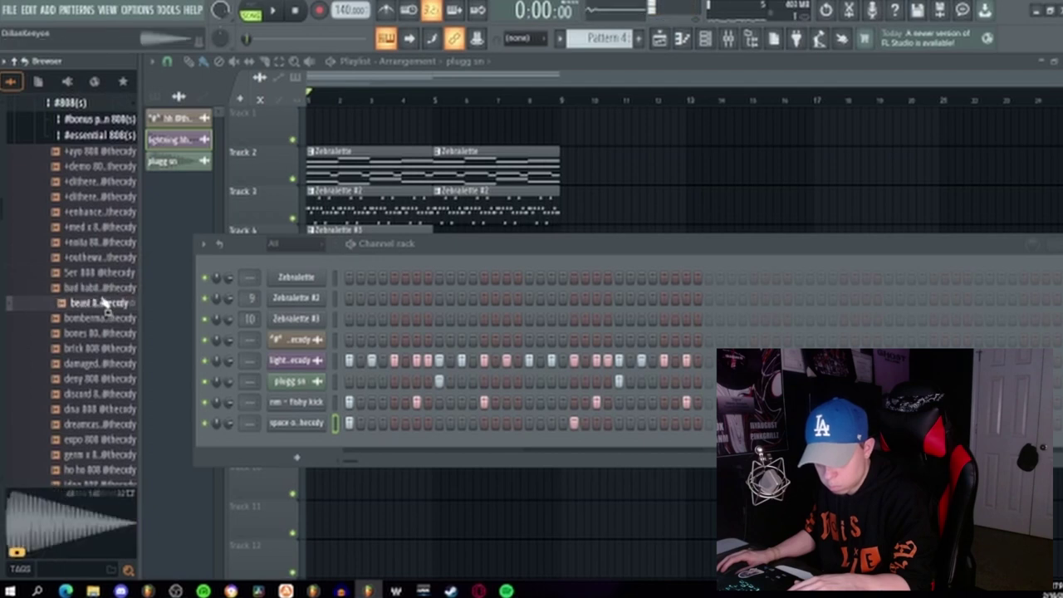
click(100, 319)
click(98, 333)
click(98, 348)
click(98, 364)
click(98, 396)
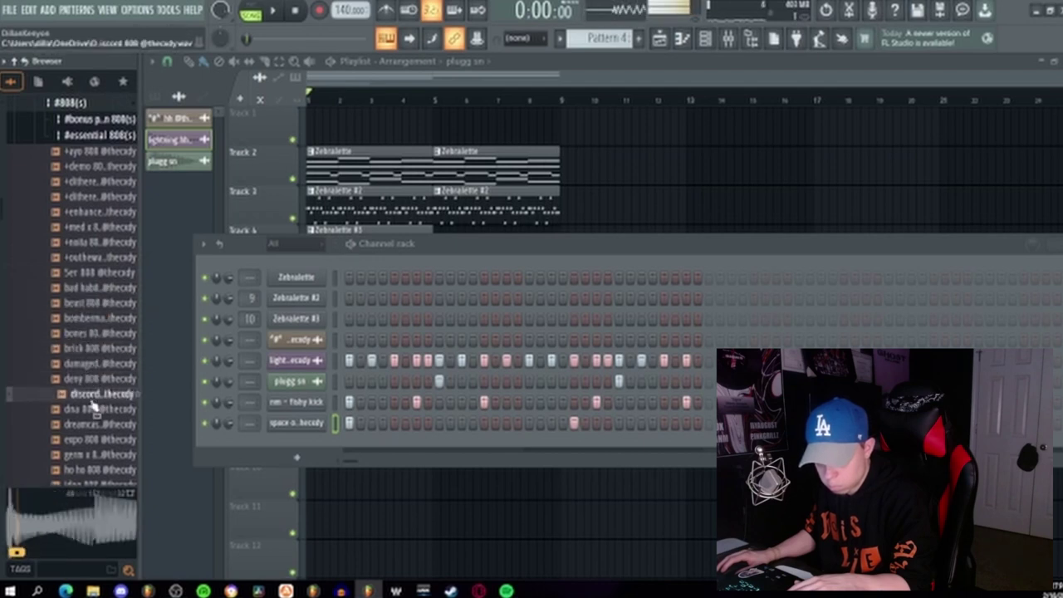
click(97, 424)
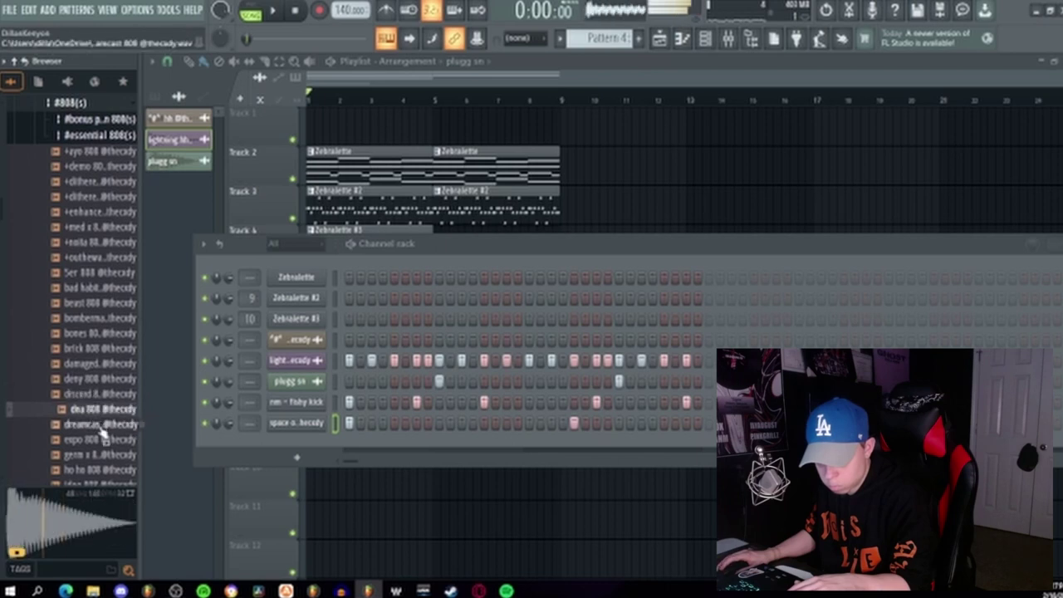
click(99, 438)
scroll(104, 425, down, 2)
click(112, 379)
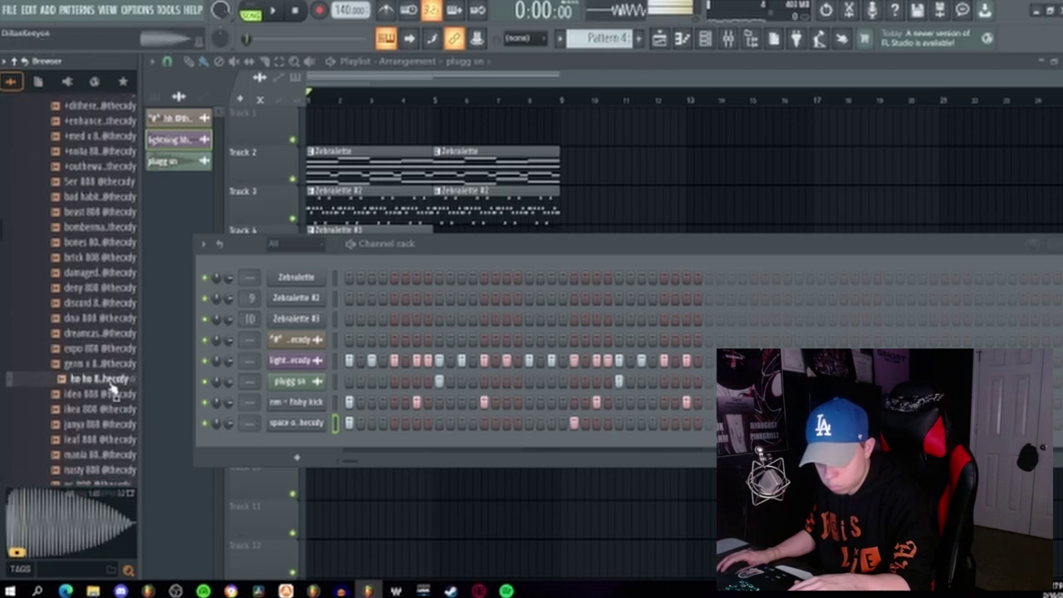
click(114, 393)
click(113, 409)
click(120, 426)
click(115, 439)
scroll(118, 439, down, 2)
click(112, 364)
click(115, 379)
click(115, 393)
click(114, 408)
click(116, 423)
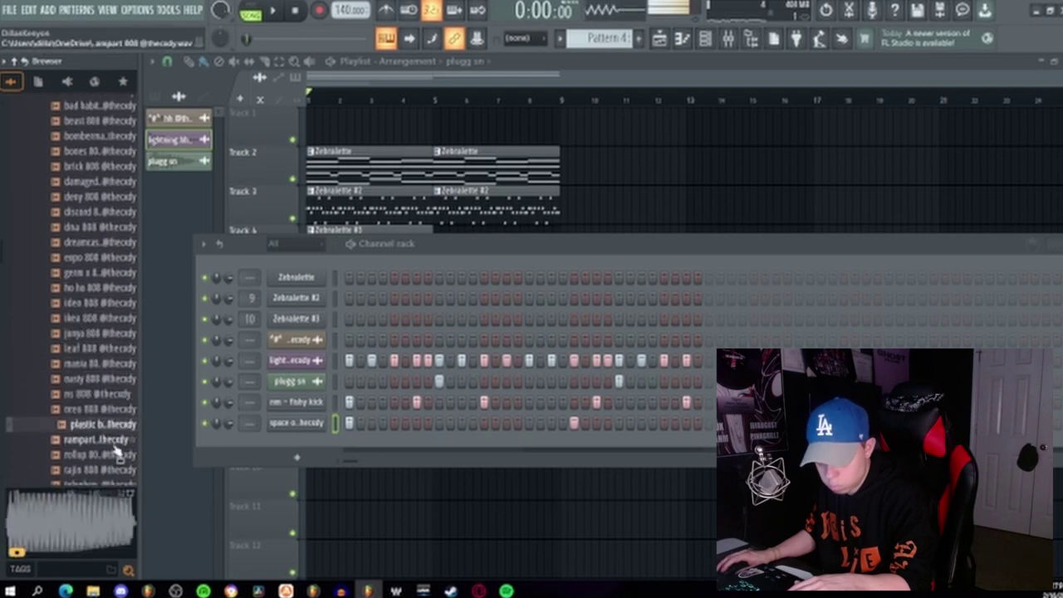
click(116, 441)
scroll(116, 448, down, 2)
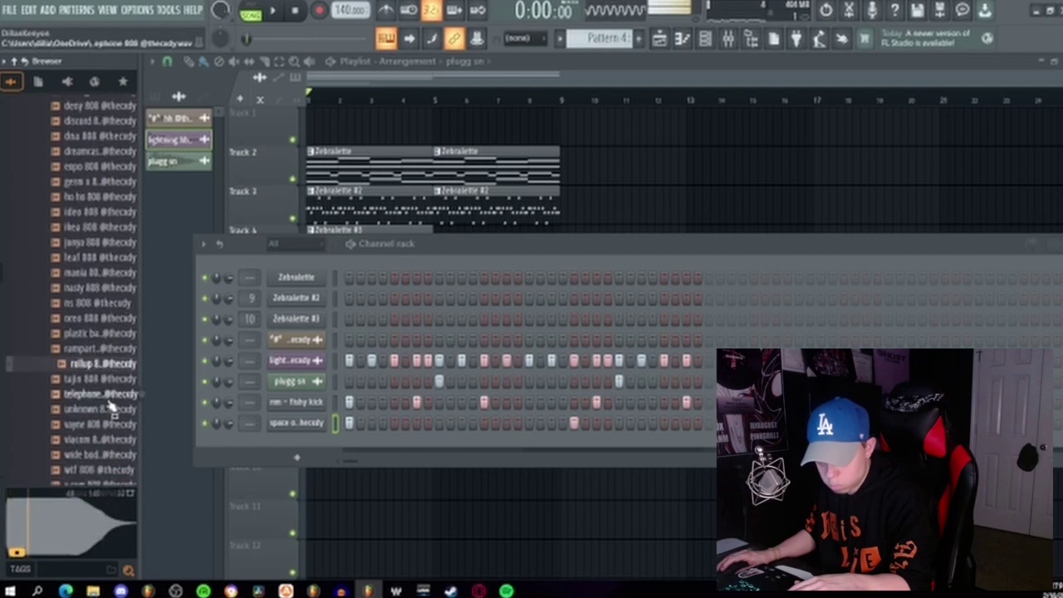
click(95, 380)
click(98, 394)
click(99, 408)
click(101, 424)
click(105, 439)
click(105, 453)
scroll(105, 452, down, 2)
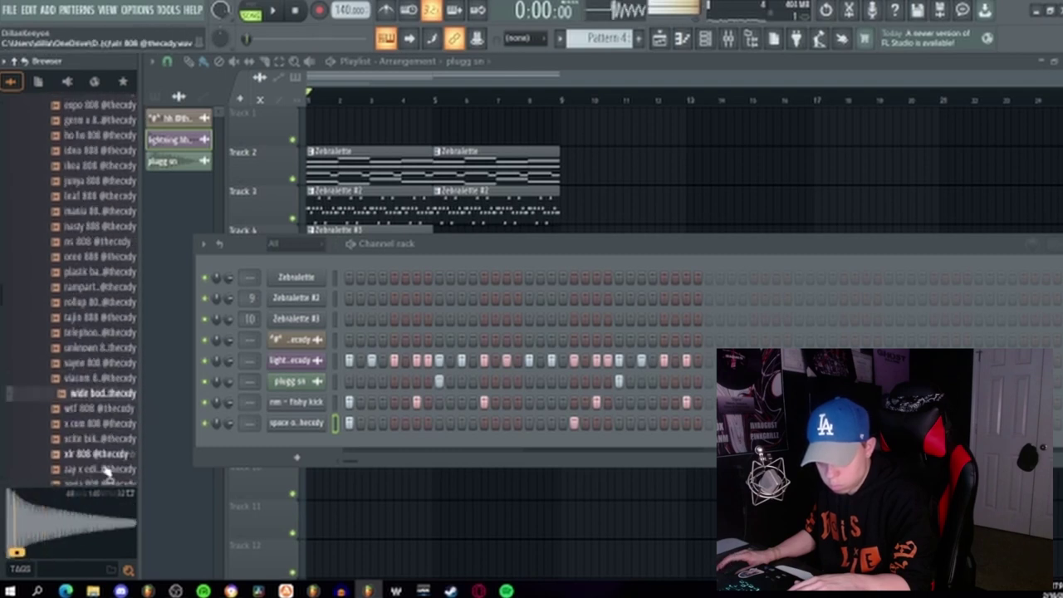
click(105, 380)
click(109, 395)
click(114, 409)
click(117, 425)
click(121, 441)
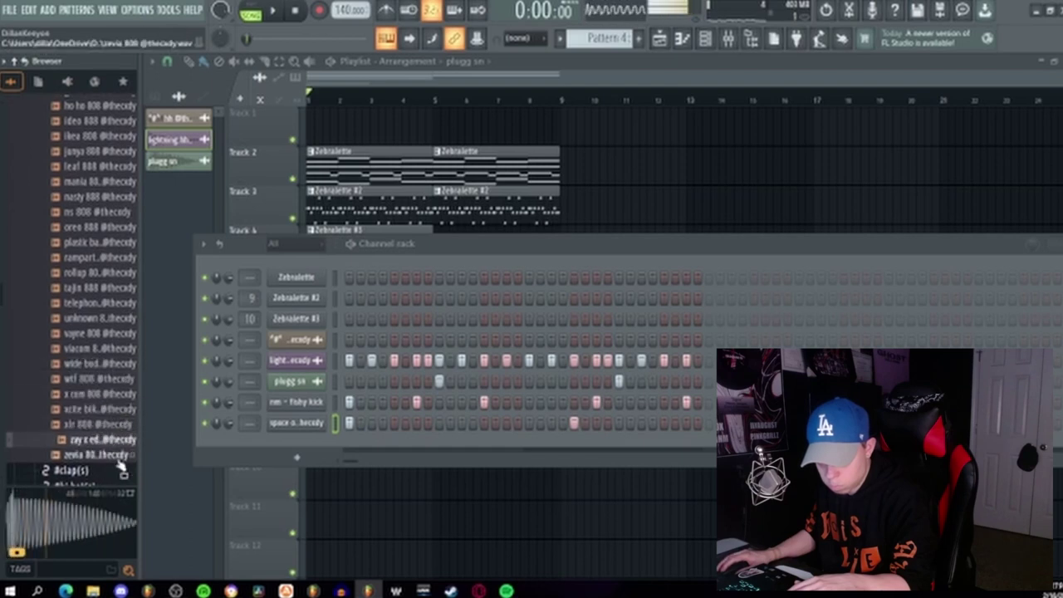
click(120, 456)
Add zay x edit 808 as a new channel and shape its volume envelope with a 31% hold time
drag(106, 440, 316, 446)
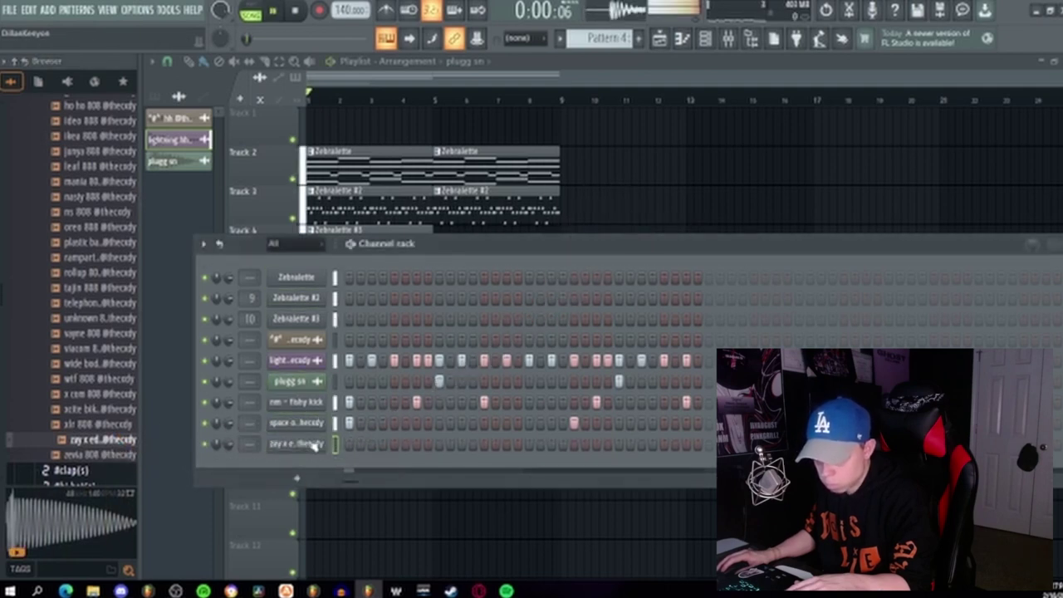
click(317, 446)
click(267, 211)
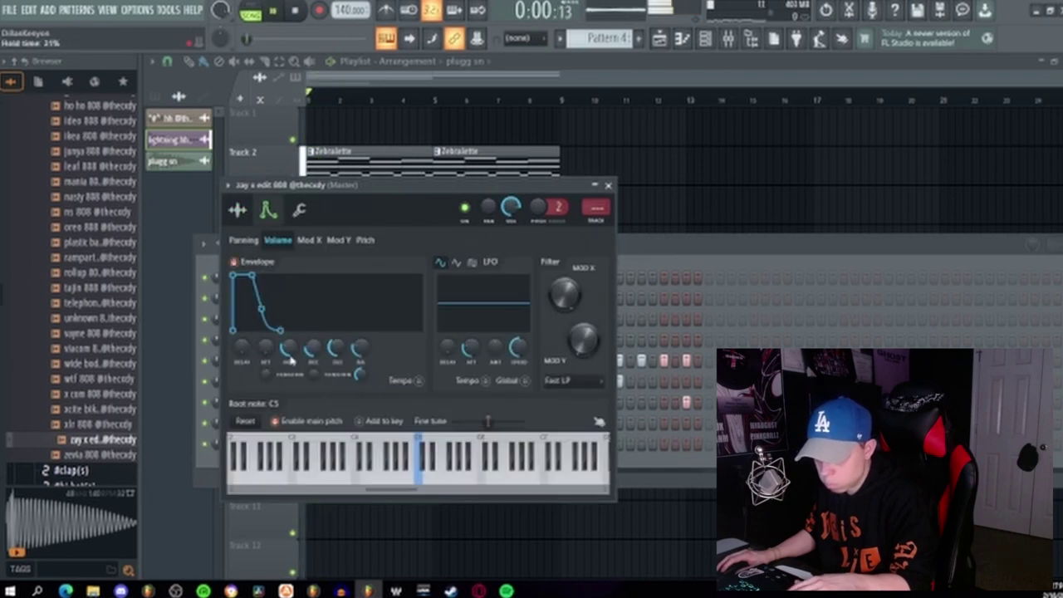
click(609, 186)
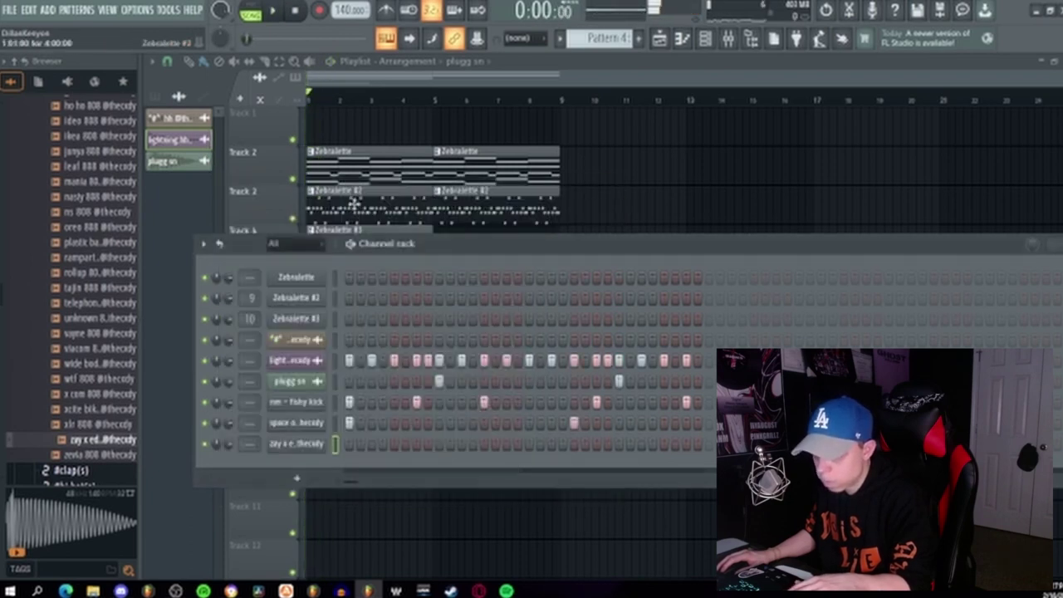
Copy the four lowest long notes from the Zebralette pattern's piano roll
double_click(346, 176)
scroll(481, 287, down, 2)
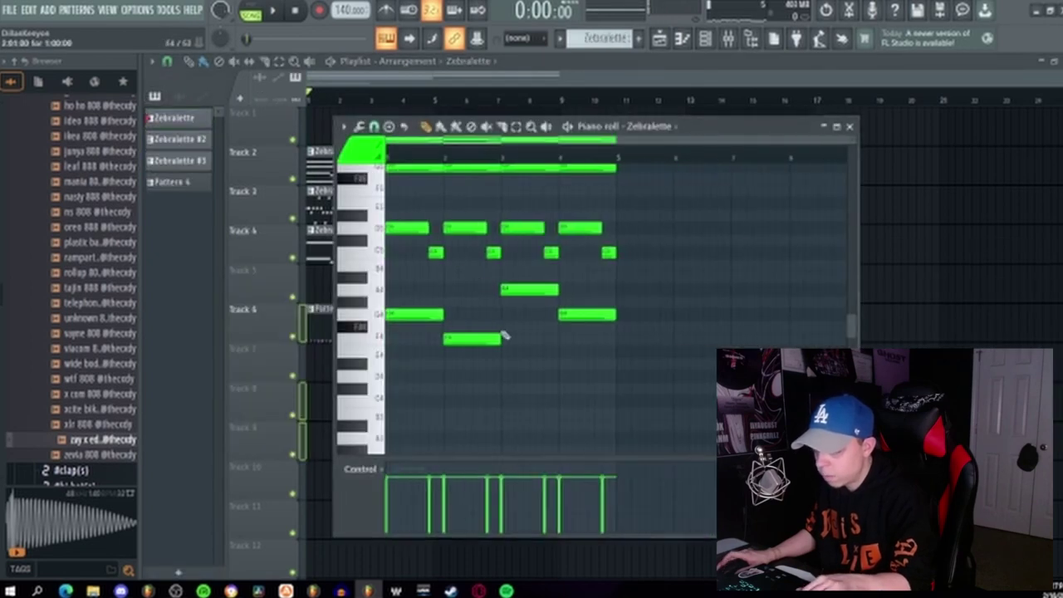
scroll(517, 351, up, 3)
drag(637, 428, 397, 371)
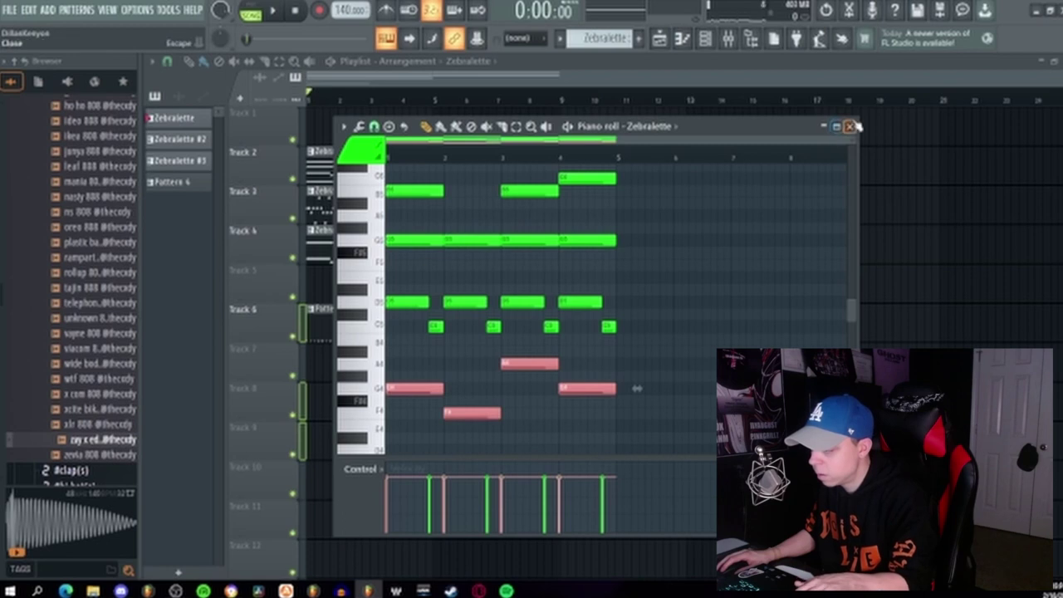
click(850, 126)
Paste the copied bass notes into Pattern 4's piano roll for the zay x edit 808 channel and play the beat
double_click(353, 312)
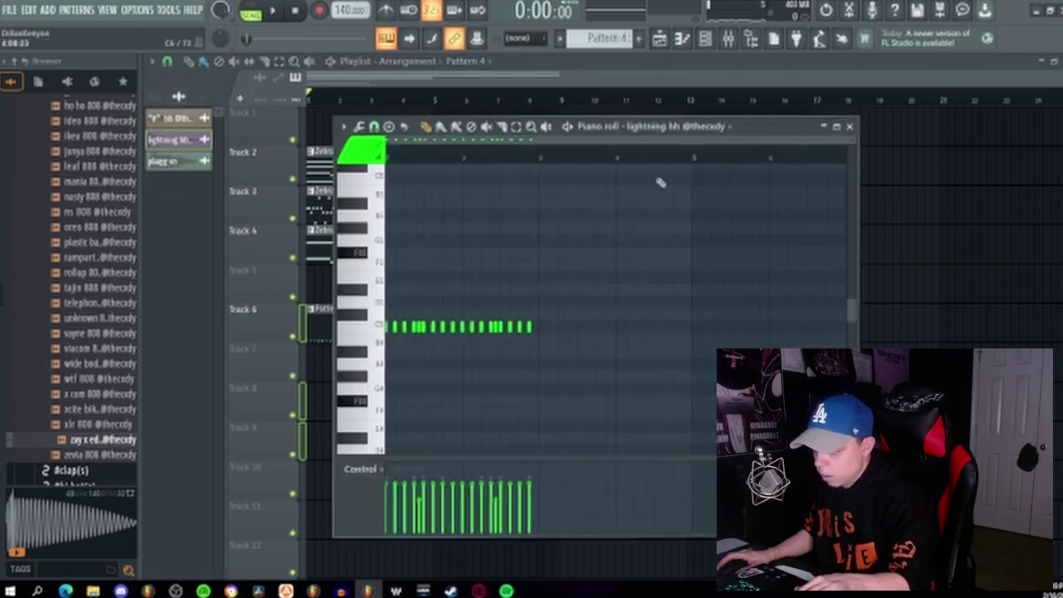
click(677, 126)
click(681, 262)
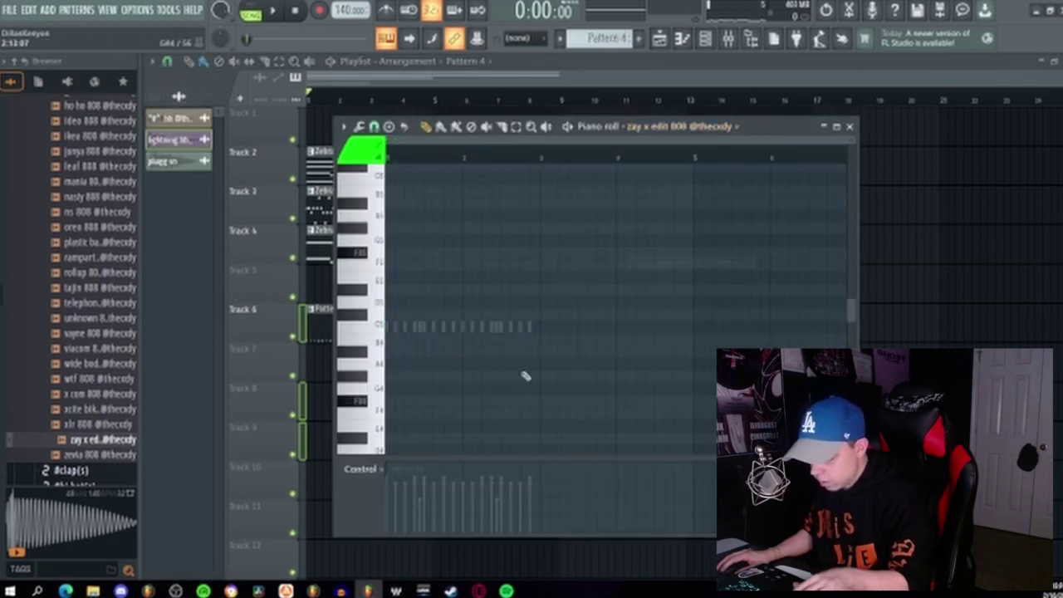
key(ctrl+v)
key(space)
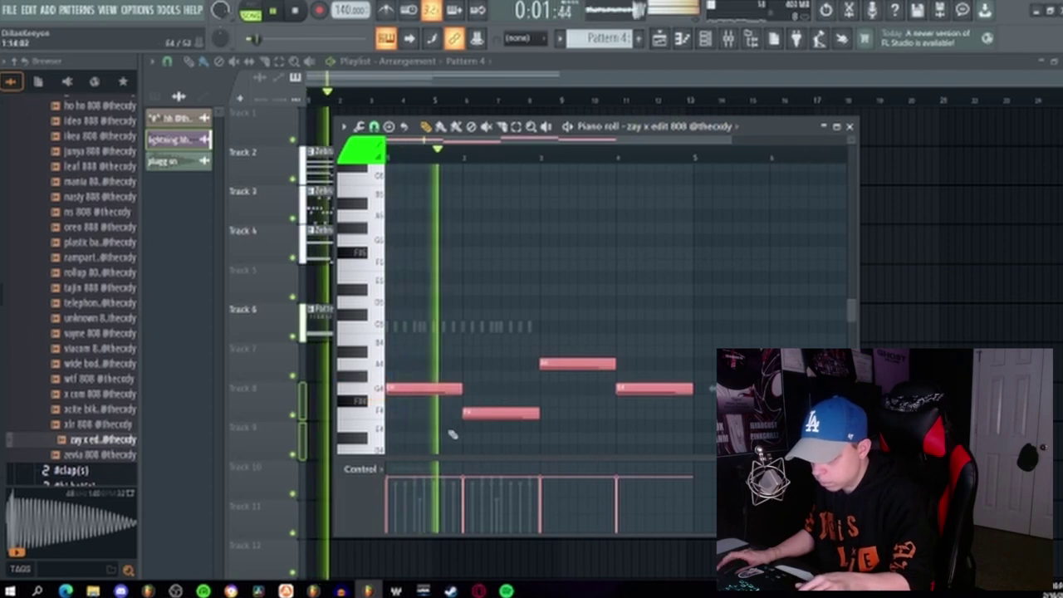
scroll(569, 423, up, 4)
key(space)
click(569, 353)
right_click(565, 357)
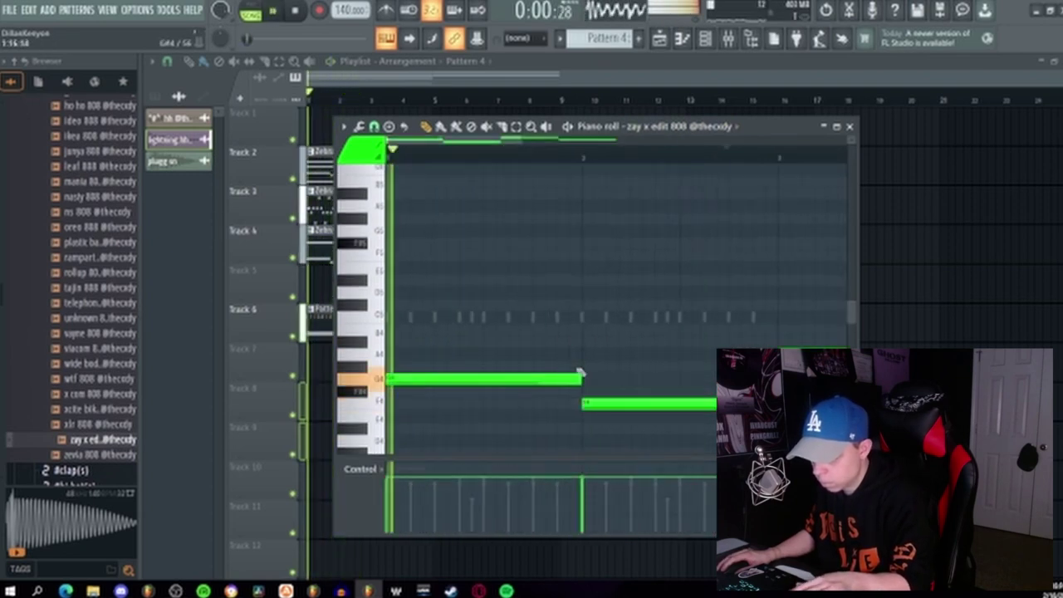
Solo Pattern 4's track, Track 6, in the playlist and play the drums with the 808, returning to the 808's piano roll
right_click(293, 339)
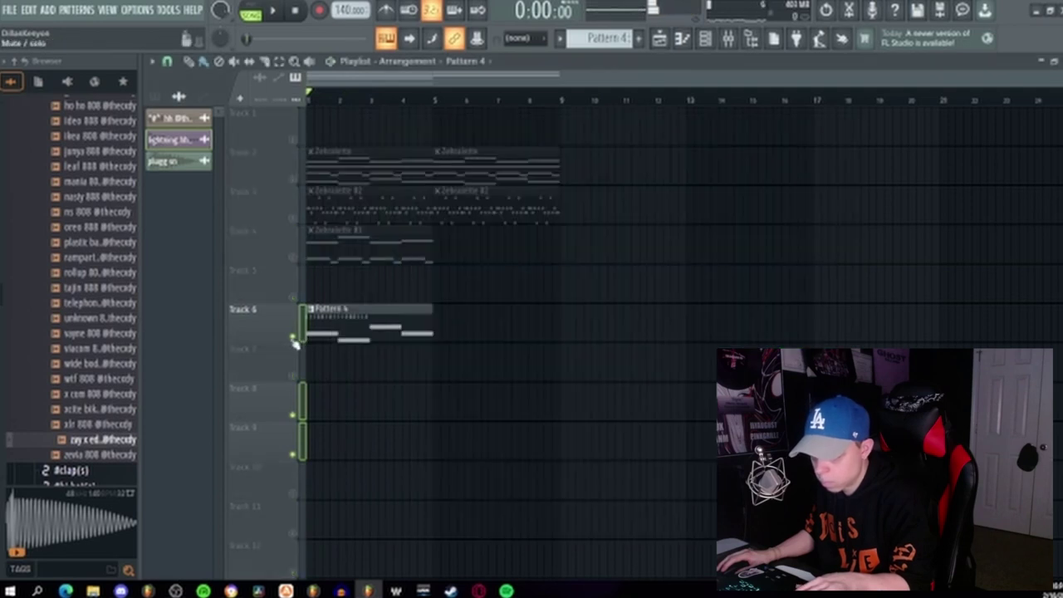
click(706, 42)
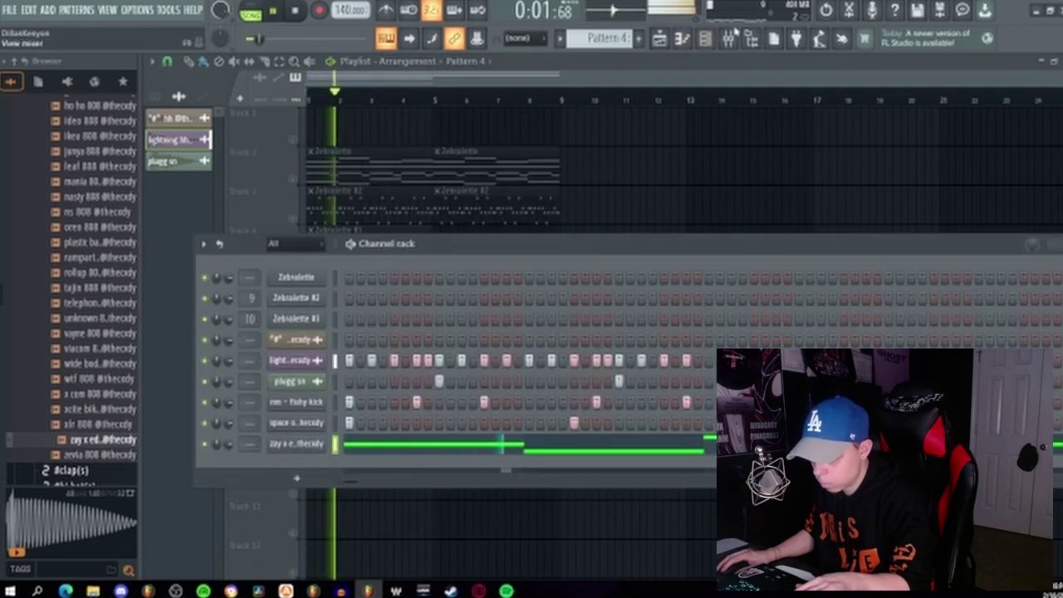
click(682, 39)
key(space)
key(space)
Transpose all of the zay x edit 808 notes up one octave and play them back
scroll(585, 391, down, 3)
key(ctrl+a)
key(ctrl+c)
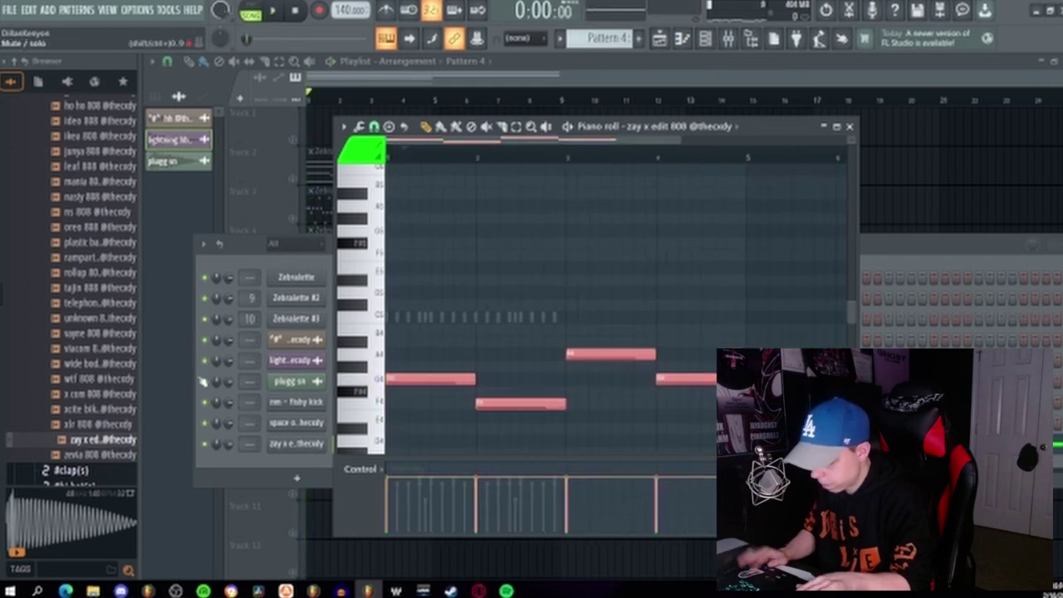
key(ctrl+Up)
key(space)
scroll(561, 316, up, 3)
drag(567, 316, 712, 346)
key(space)
click(538, 284)
key(space)
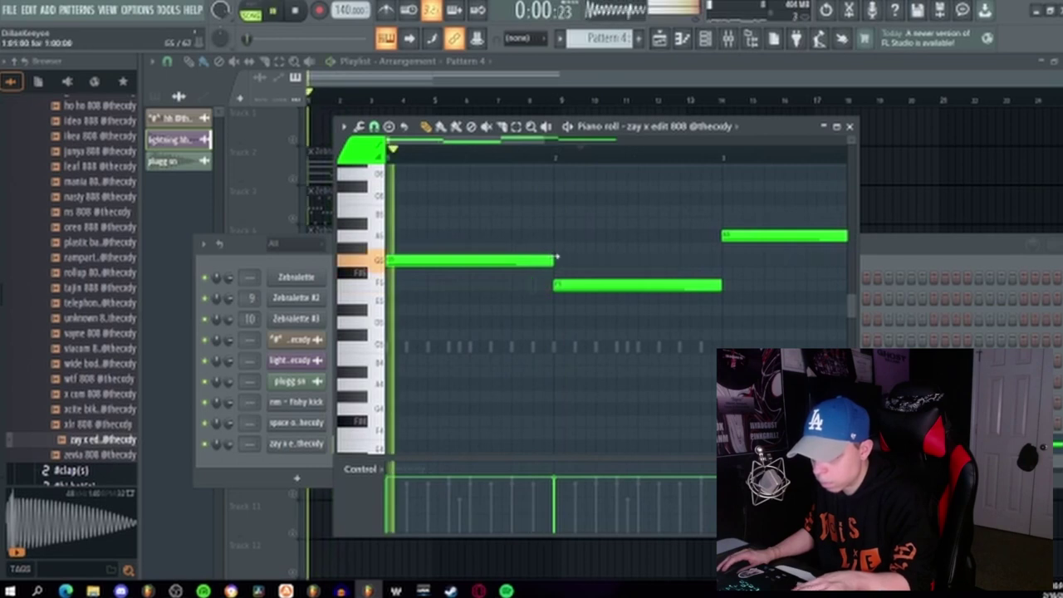
Shorten the first G5 808 note to 4 steps, and move the F5 note to step 13 of bar 1 with the same length
key(space)
drag(437, 262, 429, 264)
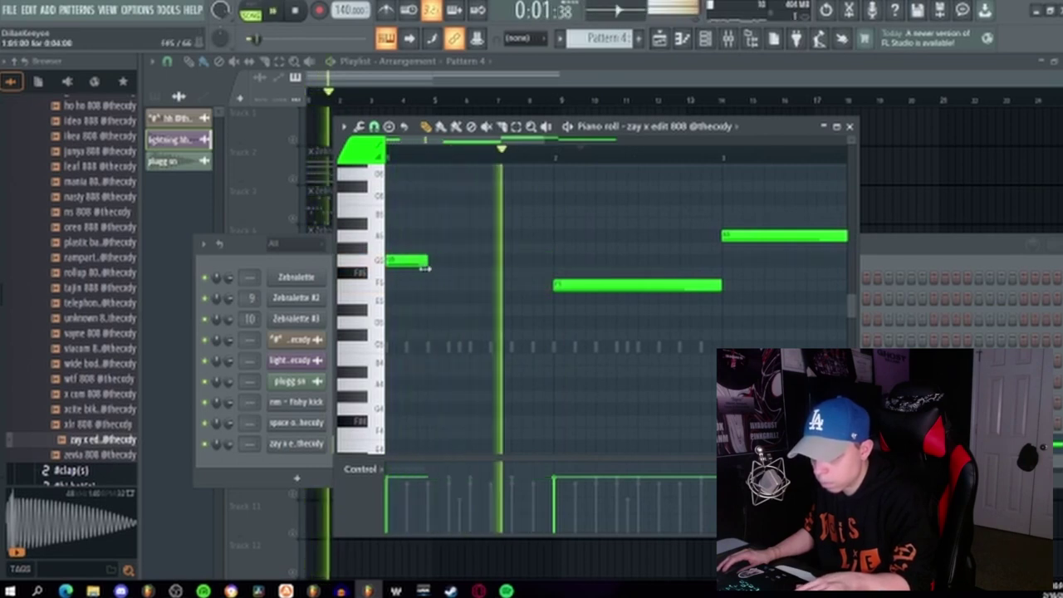
key(space)
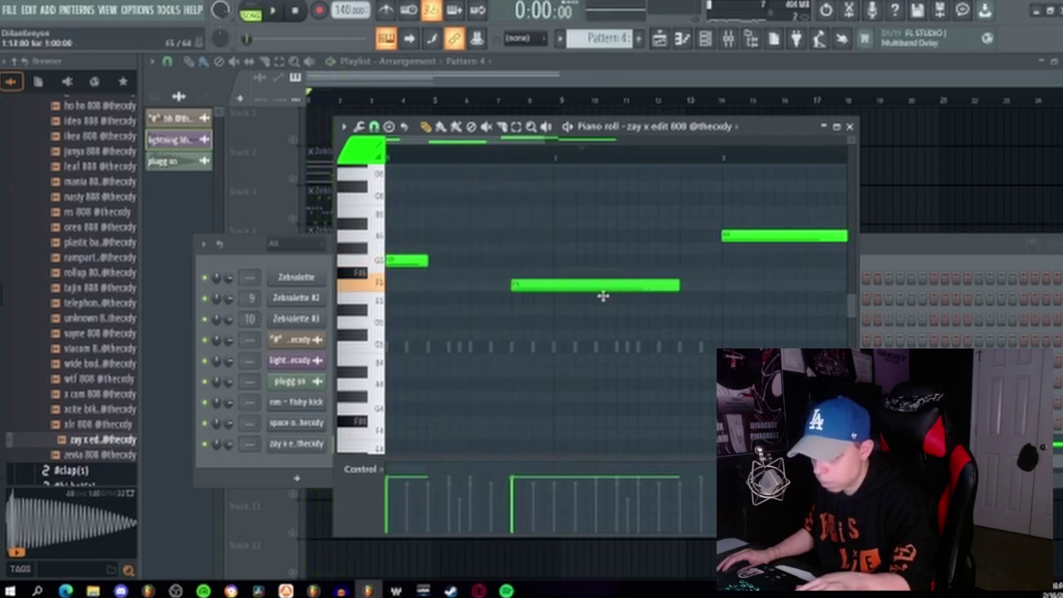
drag(654, 289, 552, 290)
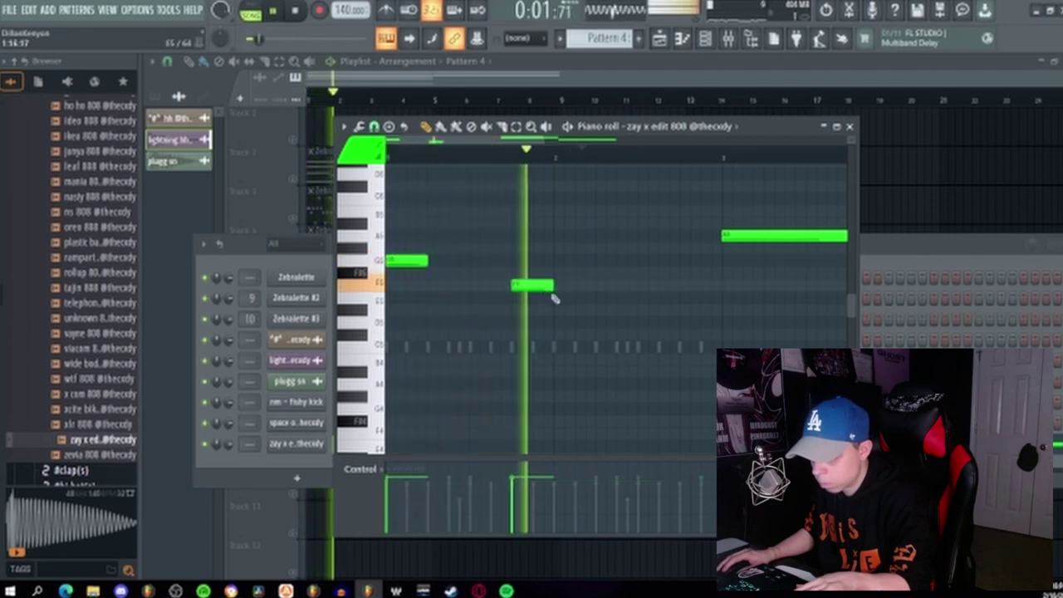
key(space)
Move the A5 808 note to the start of bar 2 and shorten it to 4 steps
drag(729, 236, 561, 233)
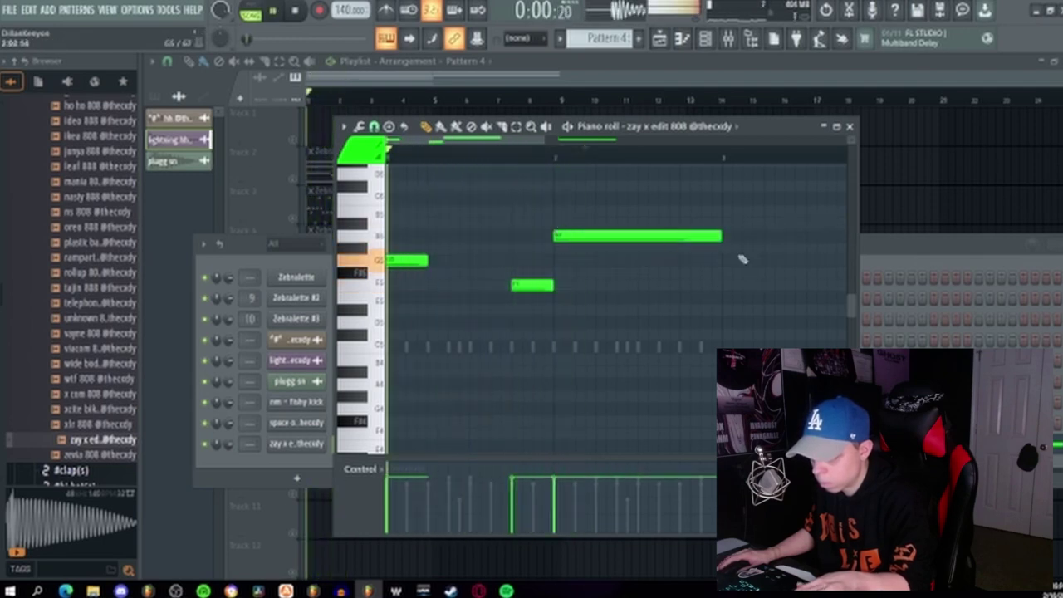
drag(720, 239, 599, 250)
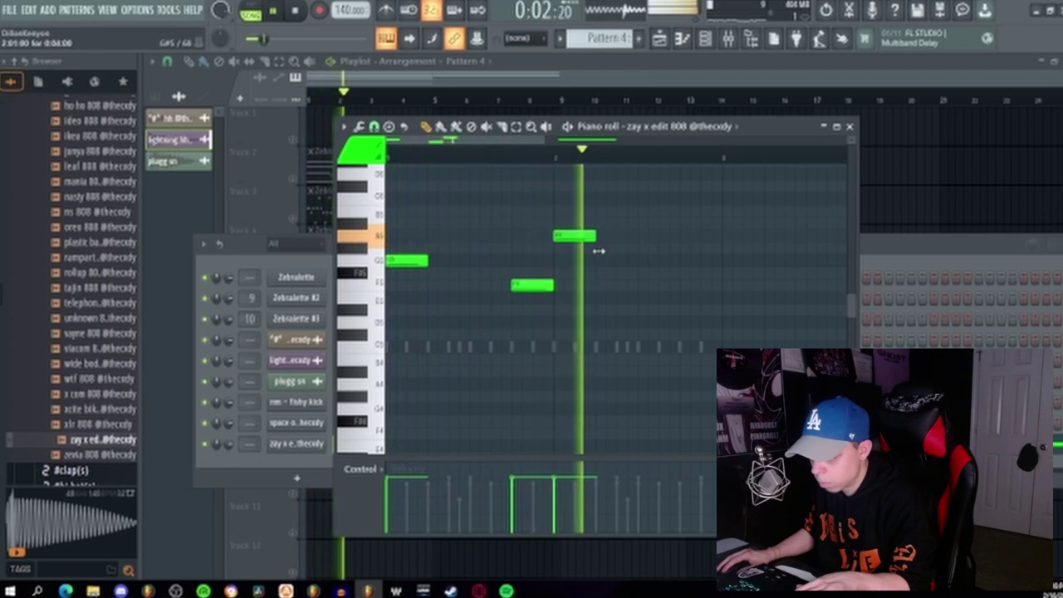
key(space)
Move the last G5 808 note directly behind the A5 note and shorten it to 4 steps
scroll(612, 271, down, 3)
drag(686, 261, 518, 260)
key(space)
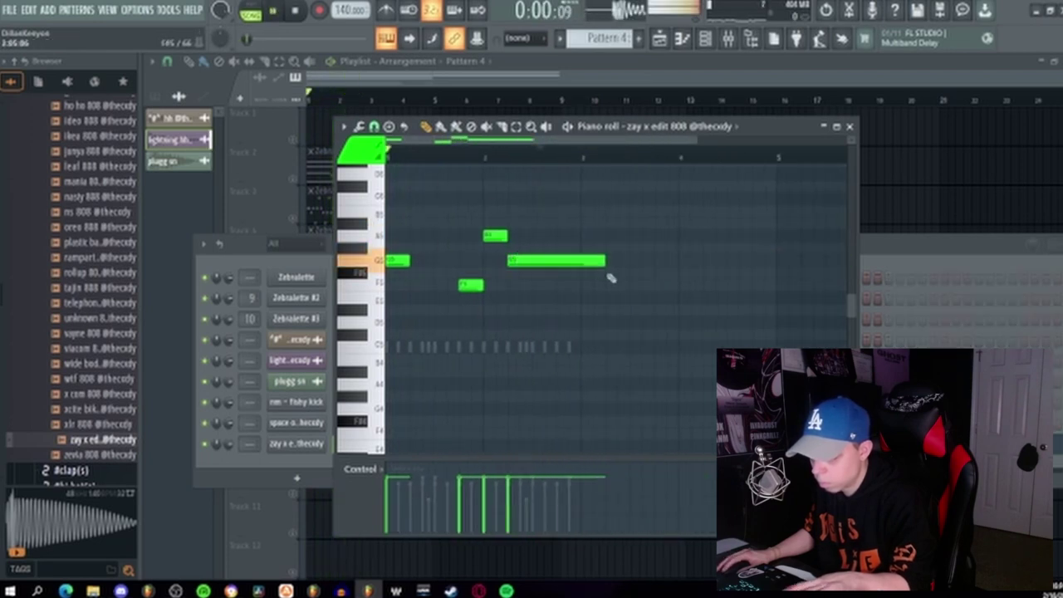
drag(603, 262, 529, 274)
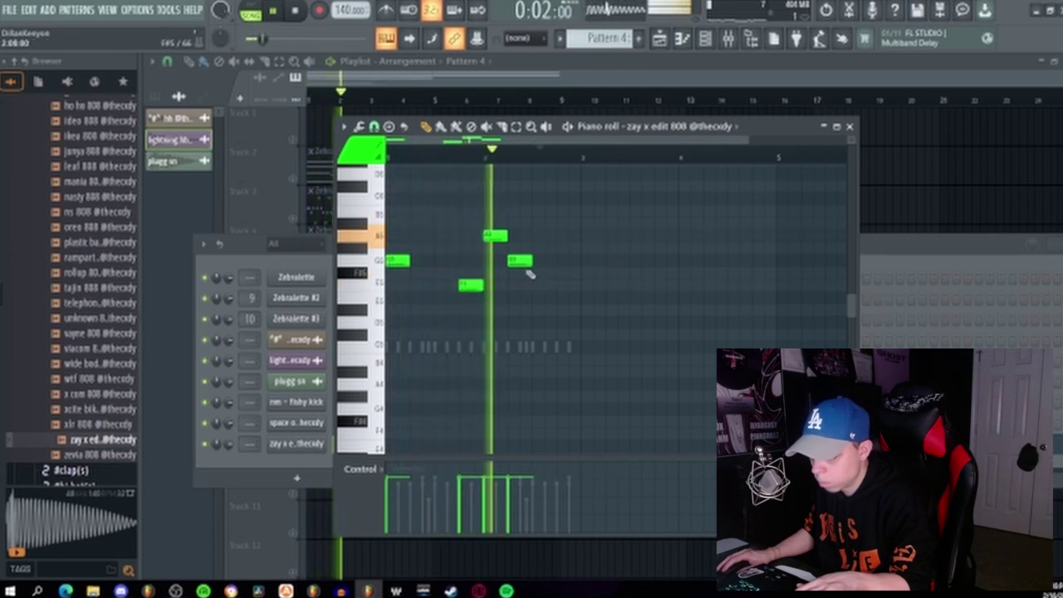
key(space)
Add a 4-step F5 808 note, place it at step 13 of bar 2, and play the bass line
click(536, 285)
key(space)
scroll(582, 312, down, 2)
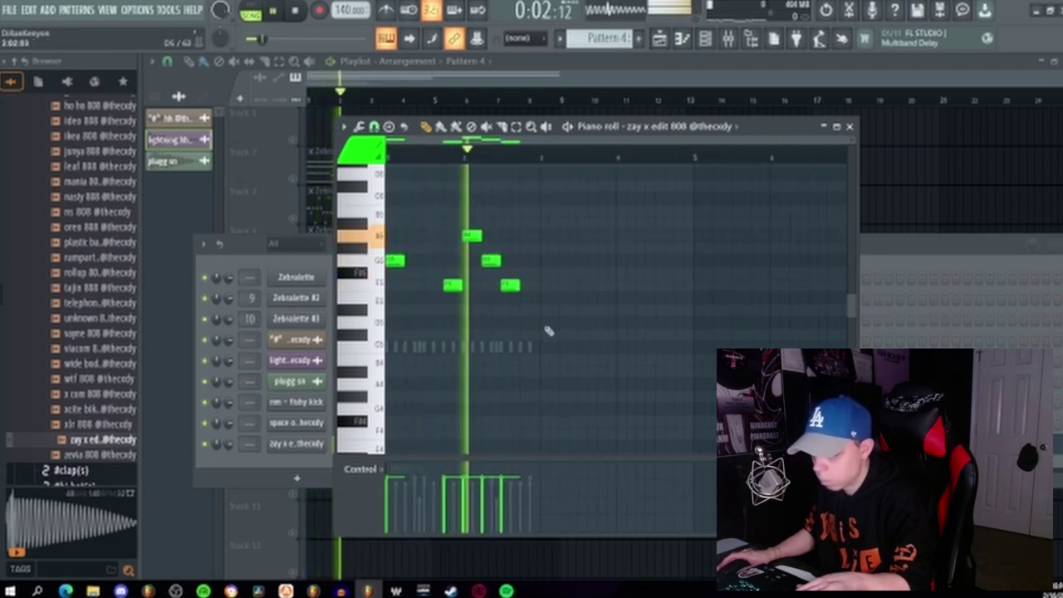
drag(508, 285, 546, 282)
key(space)
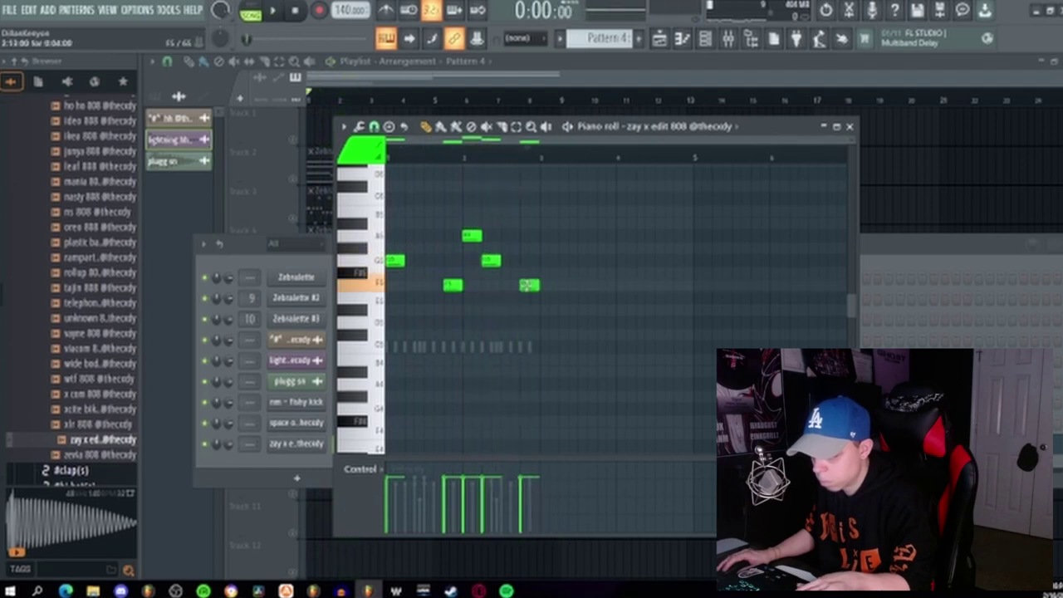
key(space)
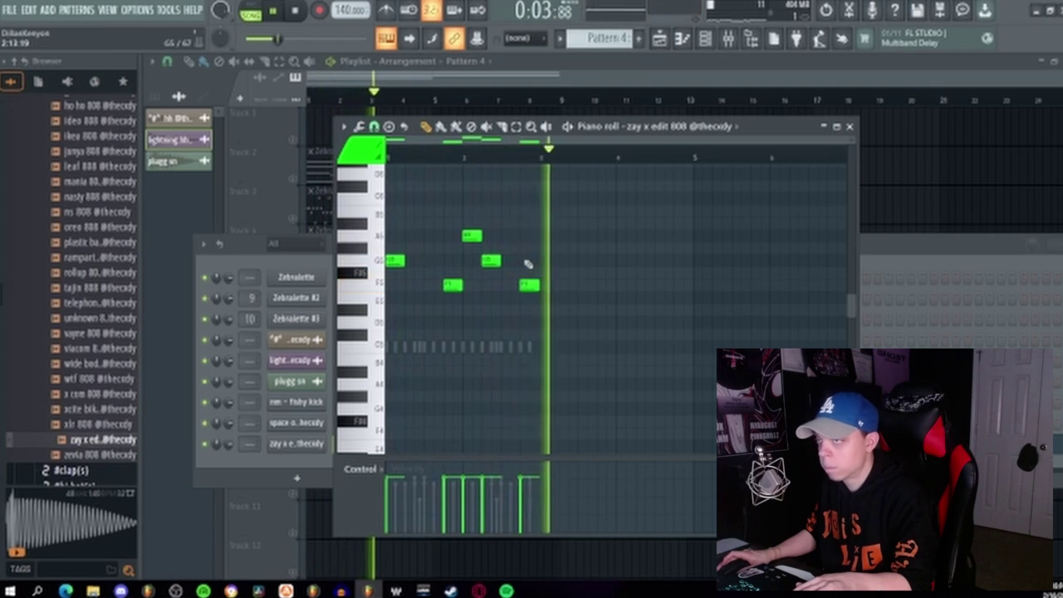
key(space)
key(space)
Enable Reverse polarity in the zay x edit 808 channel's sample settings and return to the playlist
click(849, 126)
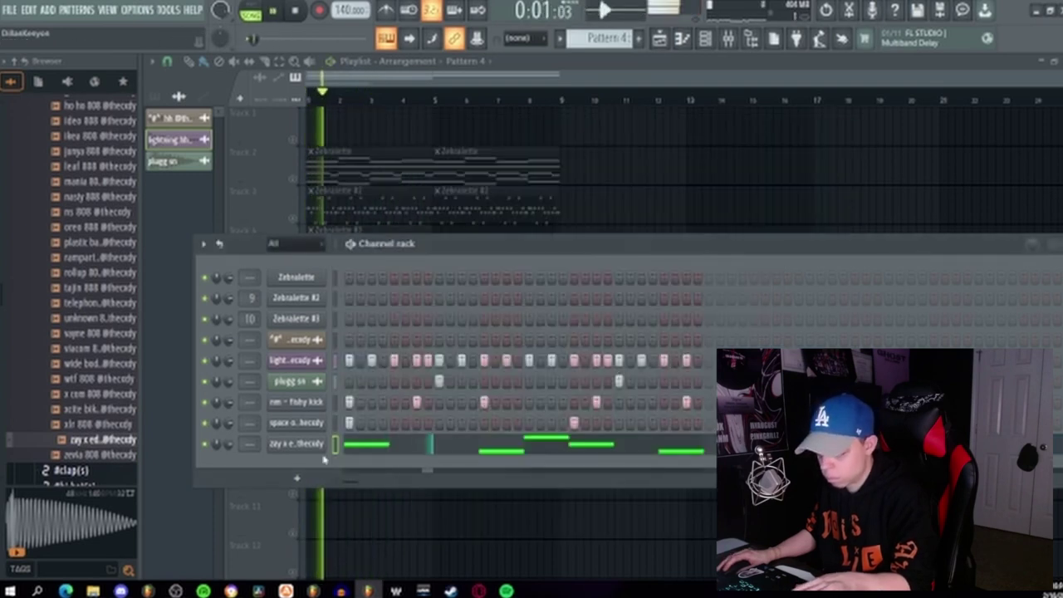
click(307, 444)
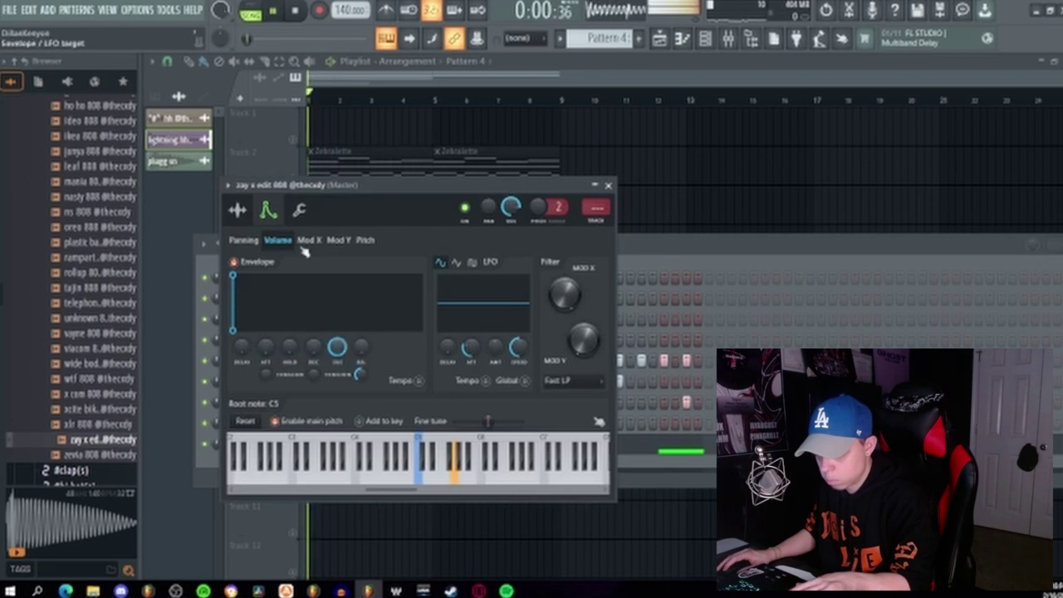
click(237, 210)
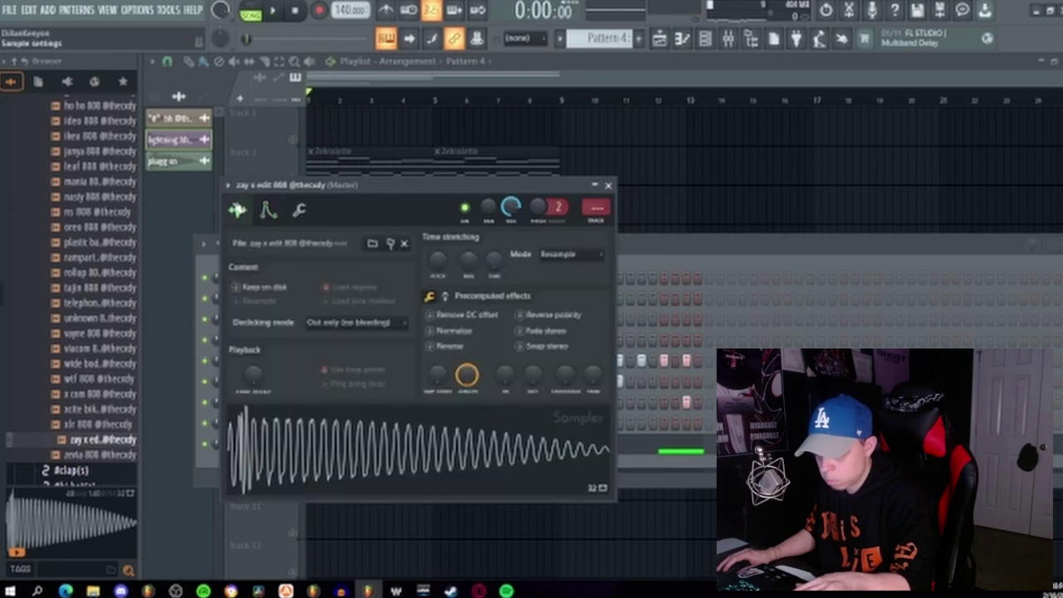
click(520, 315)
click(610, 188)
drag(517, 239, 92, 355)
click(692, 359)
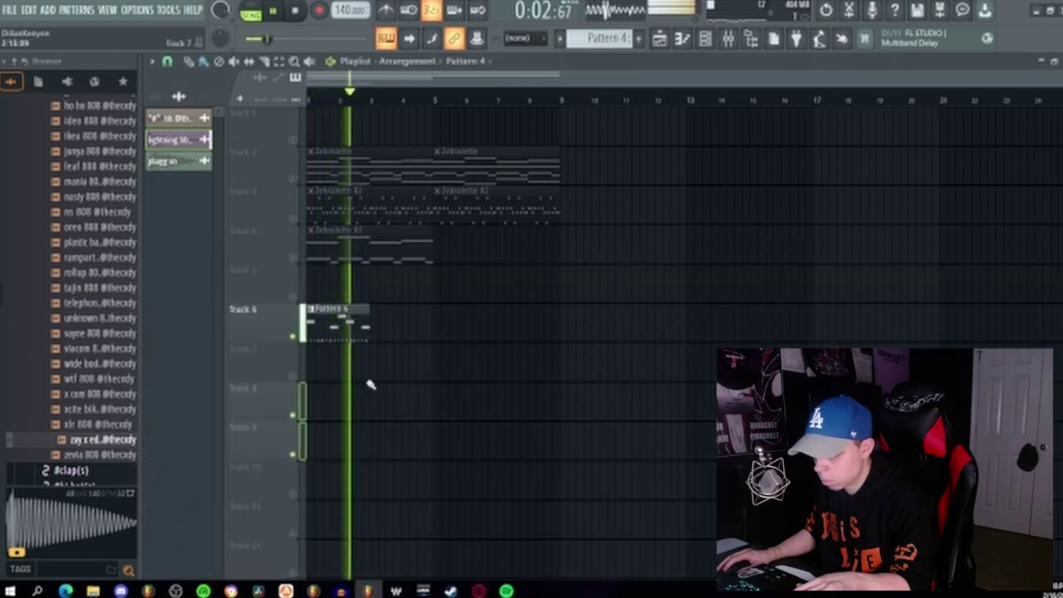
Unsolo Track 6 and play the 808 and drums together with the melodies
right_click(293, 338)
key(space)
key(space)
Open Pattern 4's piano roll and switch its target channel to zay x edit 808
click(363, 333)
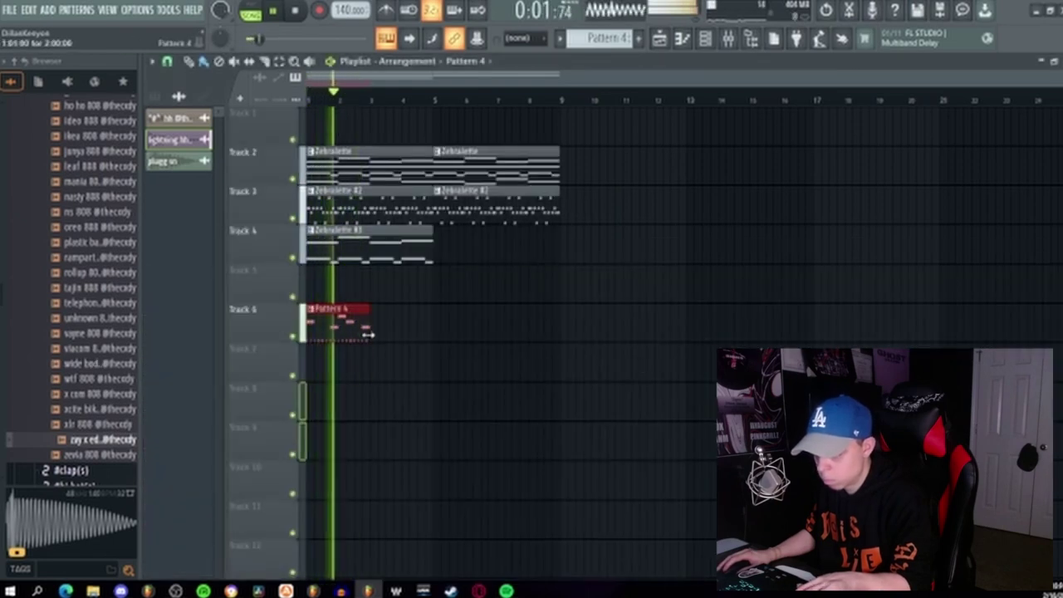
double_click(363, 332)
key(space)
click(698, 127)
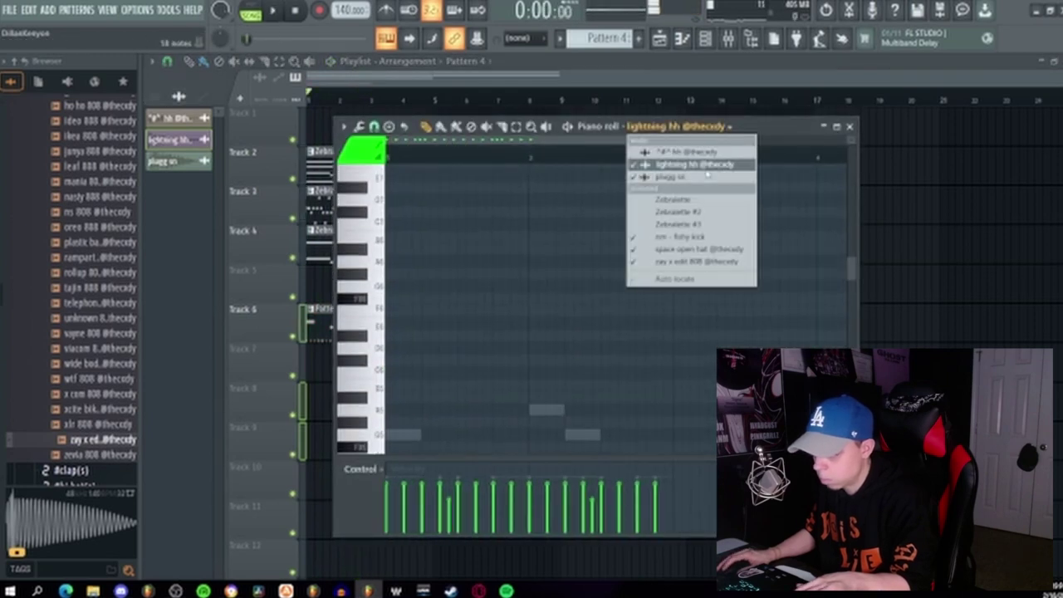
click(666, 178)
click(654, 127)
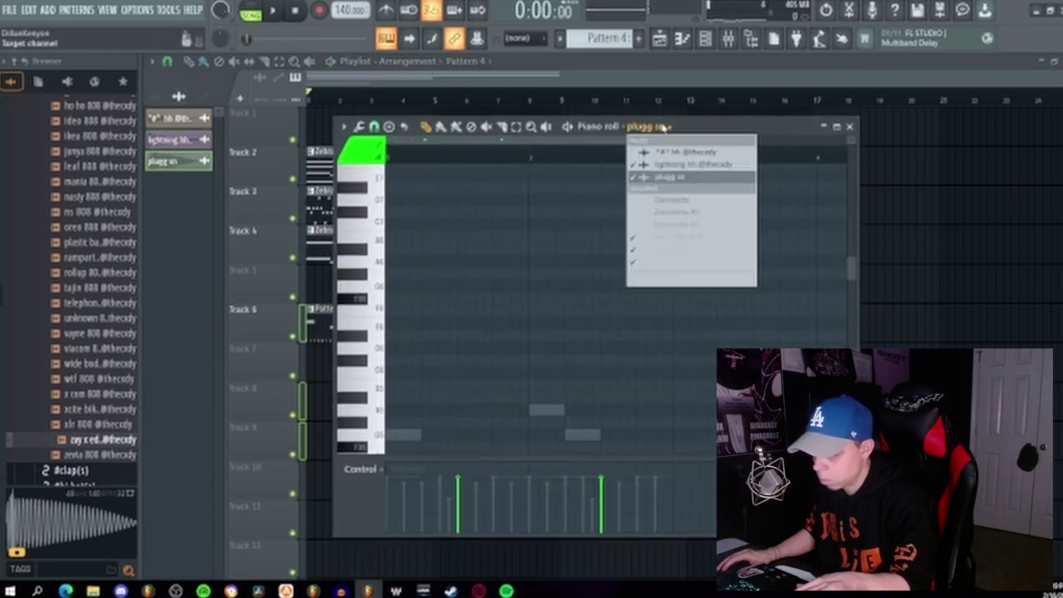
click(694, 260)
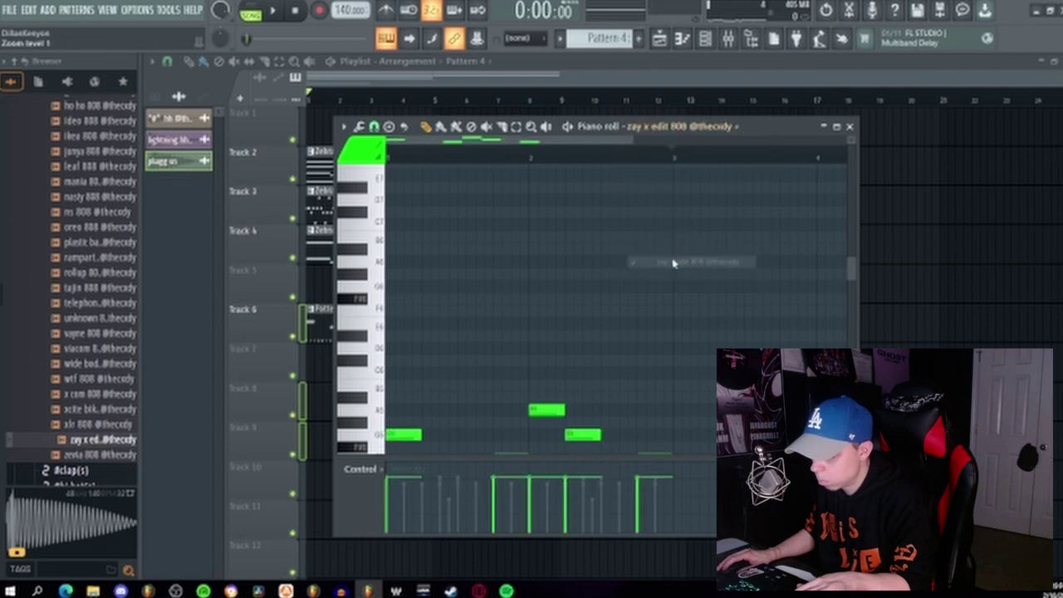
Add a one-step G5 808 note in bar 1 at step 7, between the first G5 and the F5 notes
key(space)
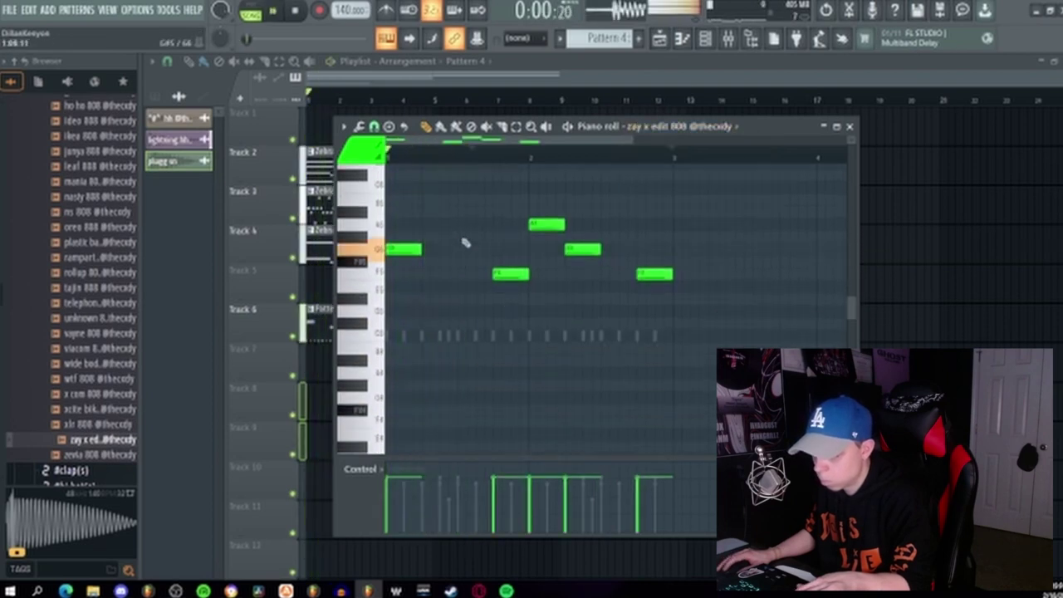
click(462, 237)
key(space)
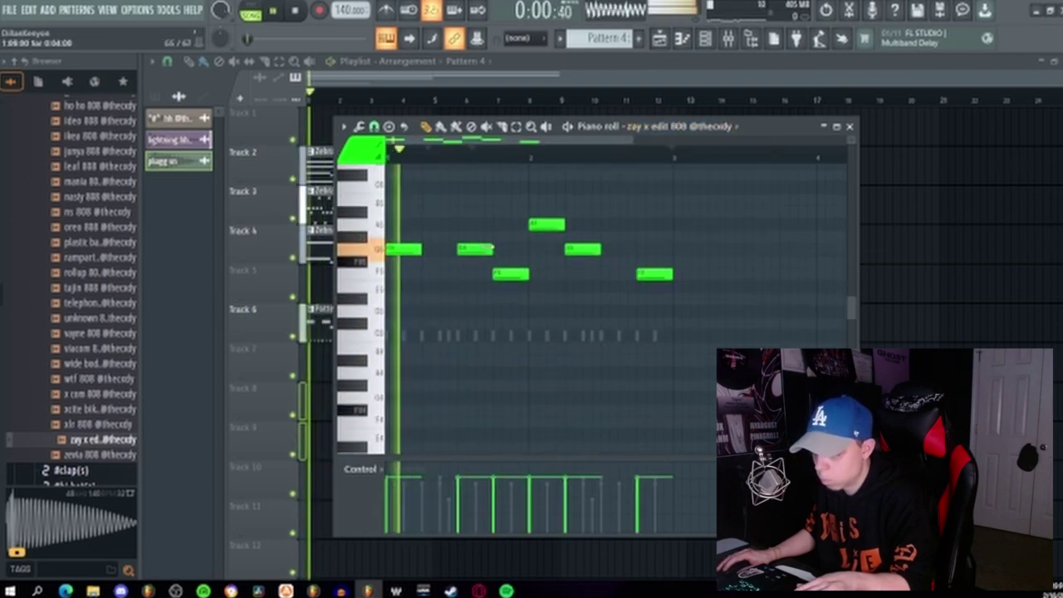
drag(491, 253, 467, 254)
key(space)
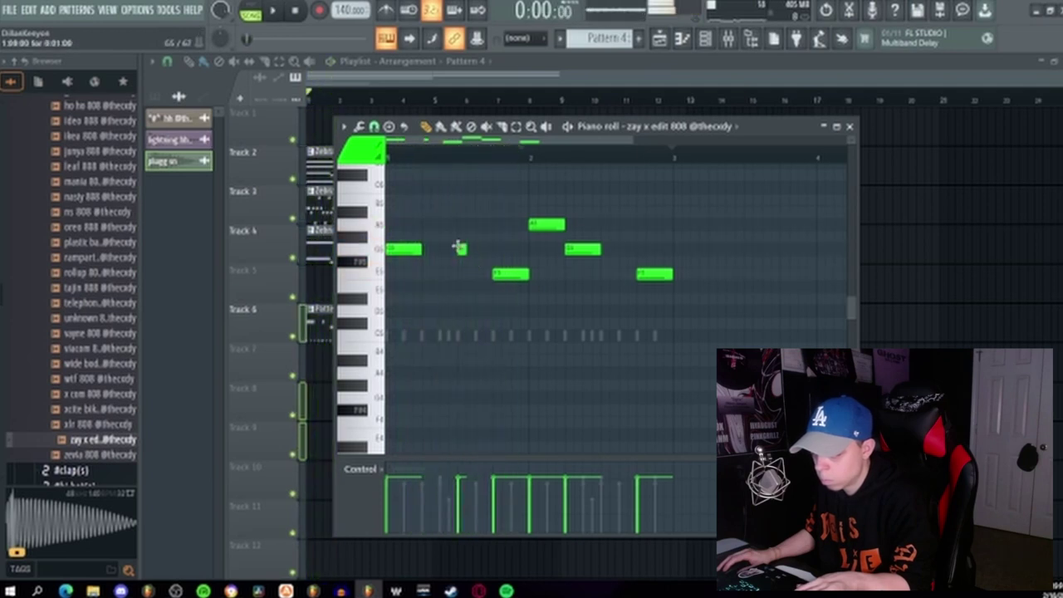
key(space)
key(space)
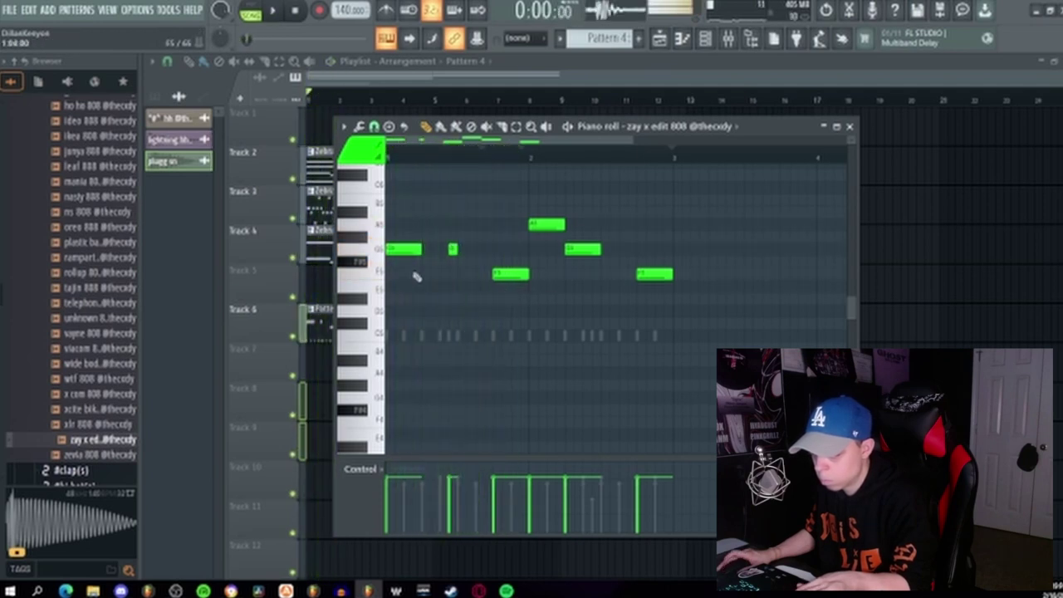
Turn the A5 808 note at the start of bar 2 into two back-to-back 2-step notes
scroll(420, 273, up, 3)
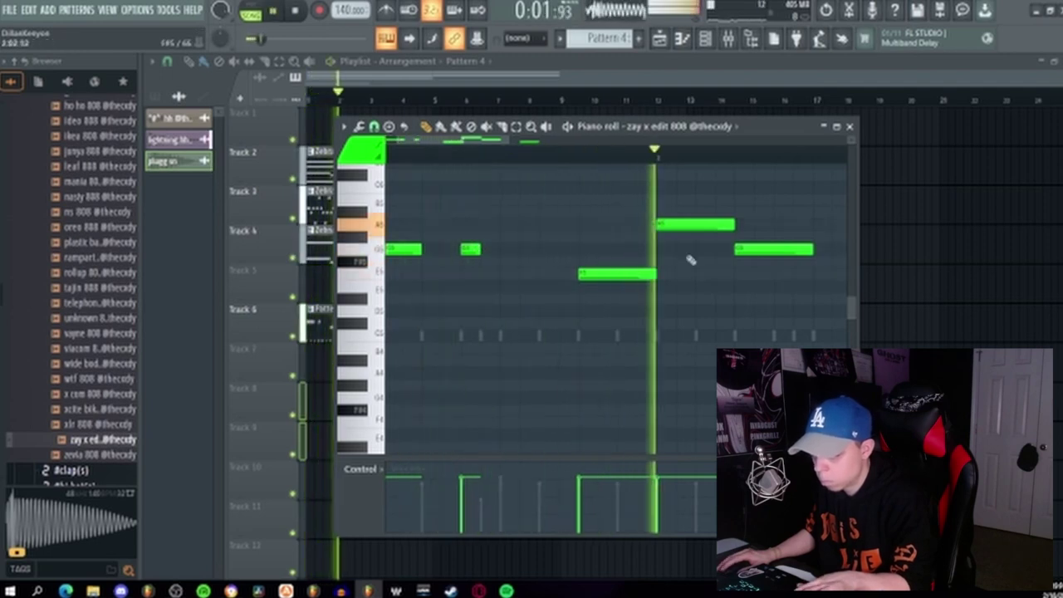
drag(674, 252, 636, 259)
scroll(636, 259, right, 1)
key(space)
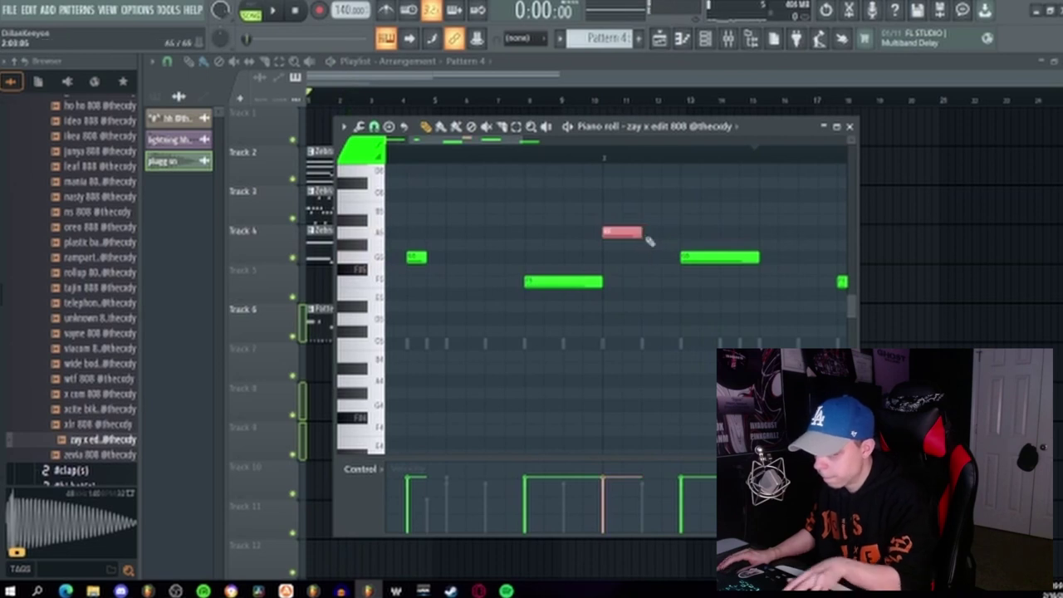
key(space)
scroll(702, 255, down, 3)
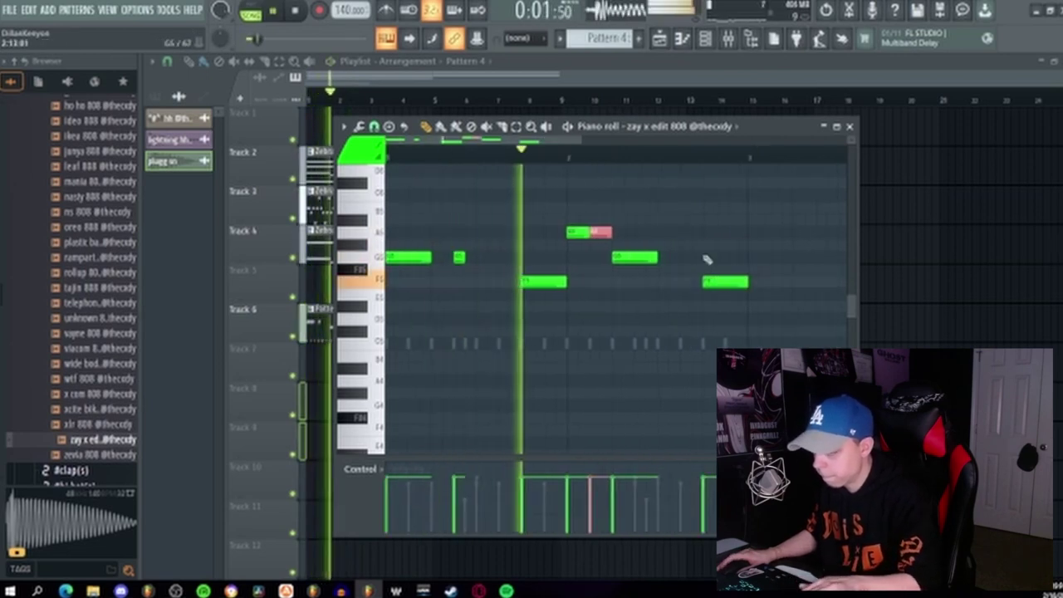
Move bar 2's G5 808 note two steps later, add a 2-step G5 note directly behind it, and play the beat
key(space)
key(space)
drag(651, 256, 691, 258)
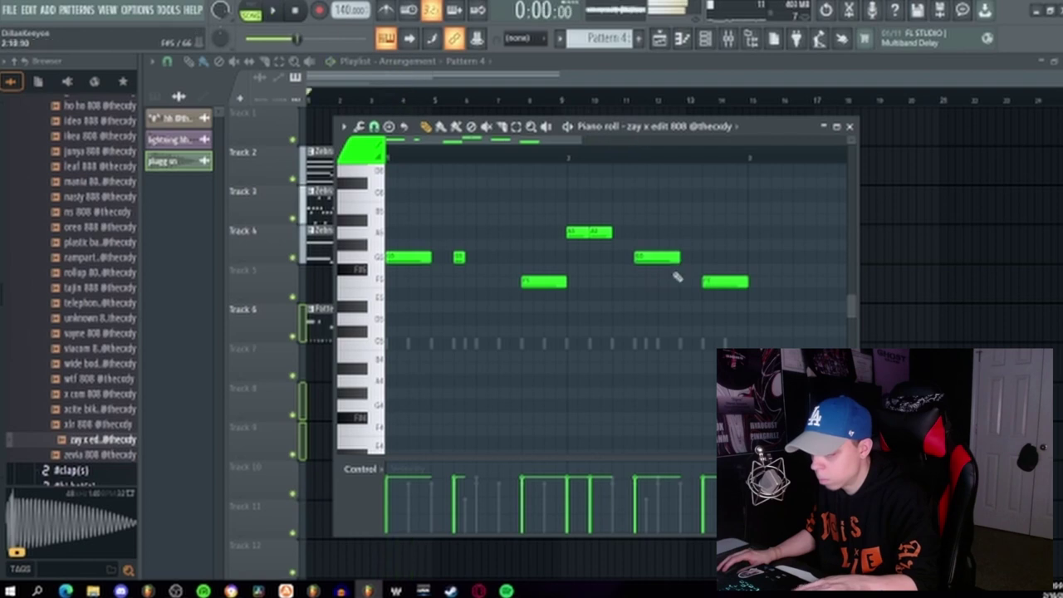
drag(654, 258, 702, 258)
key(space)
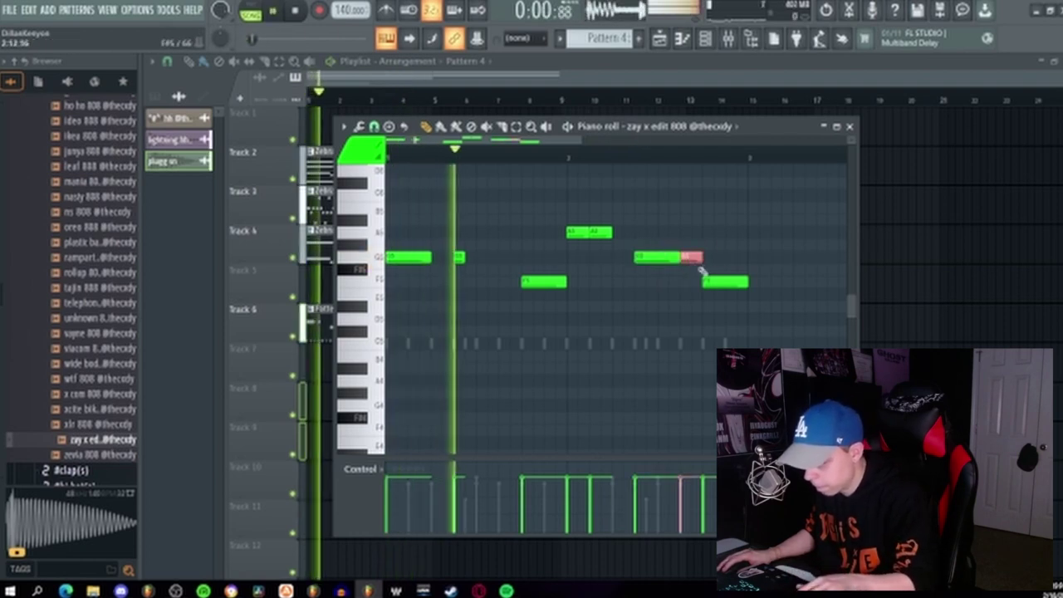
scroll(688, 289, down, 1)
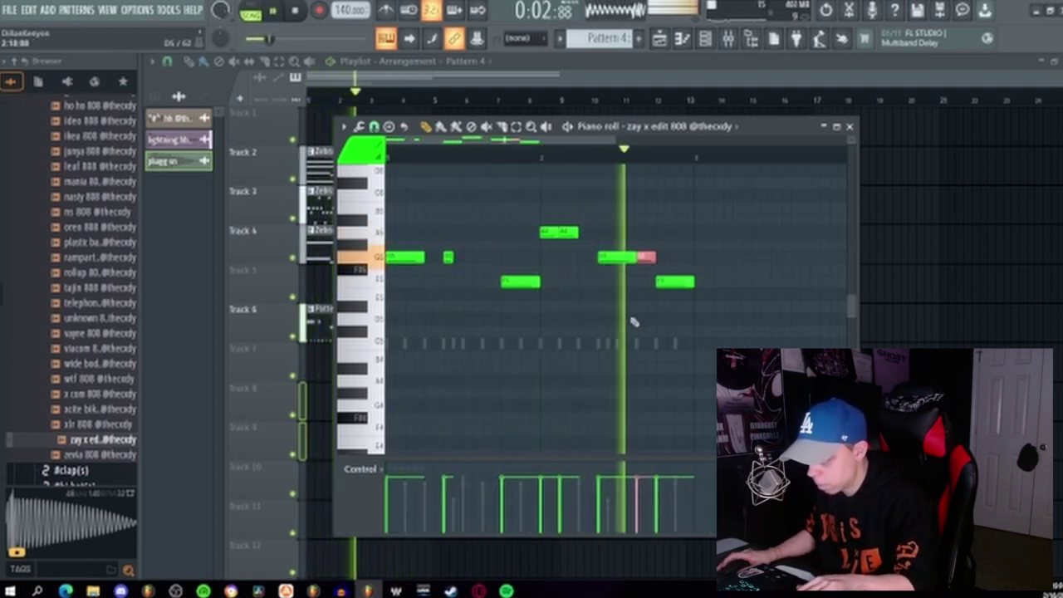
scroll(619, 329, down, 2)
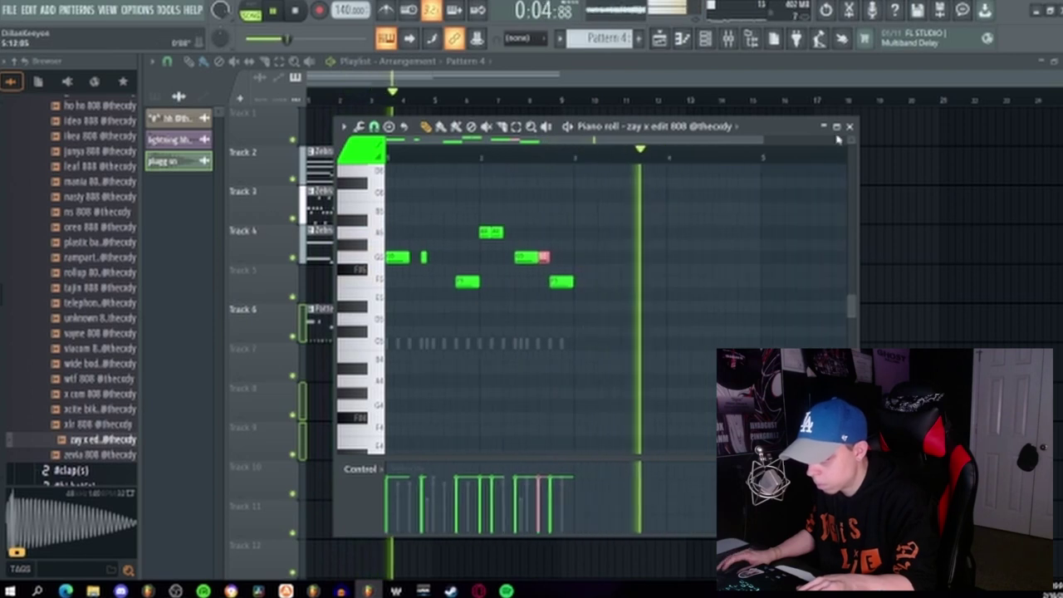
Close the piano roll and split Pattern 4 by channel into separate patterns
click(850, 127)
key(space)
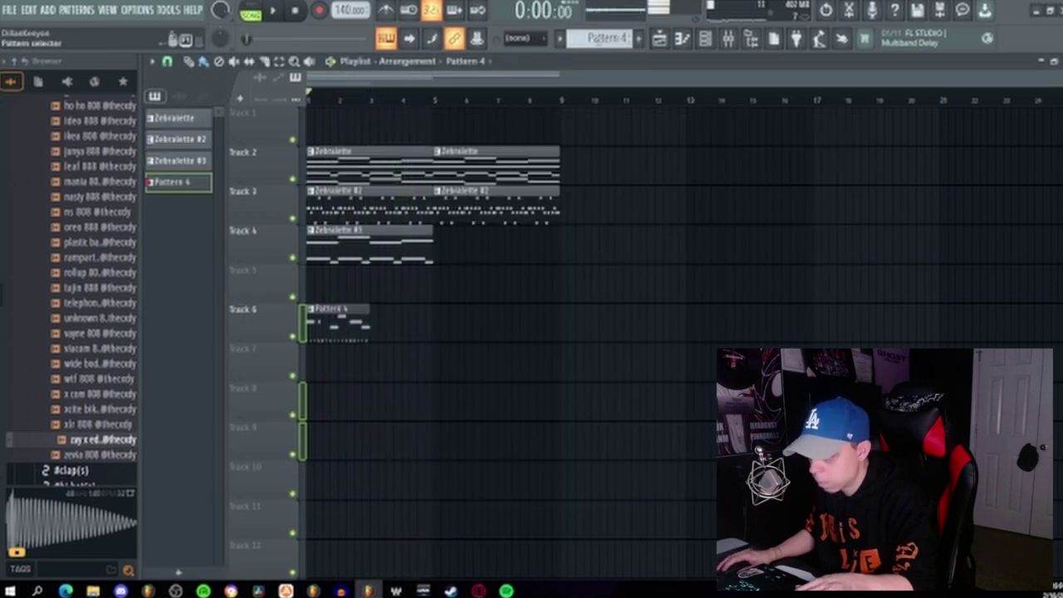
click(559, 39)
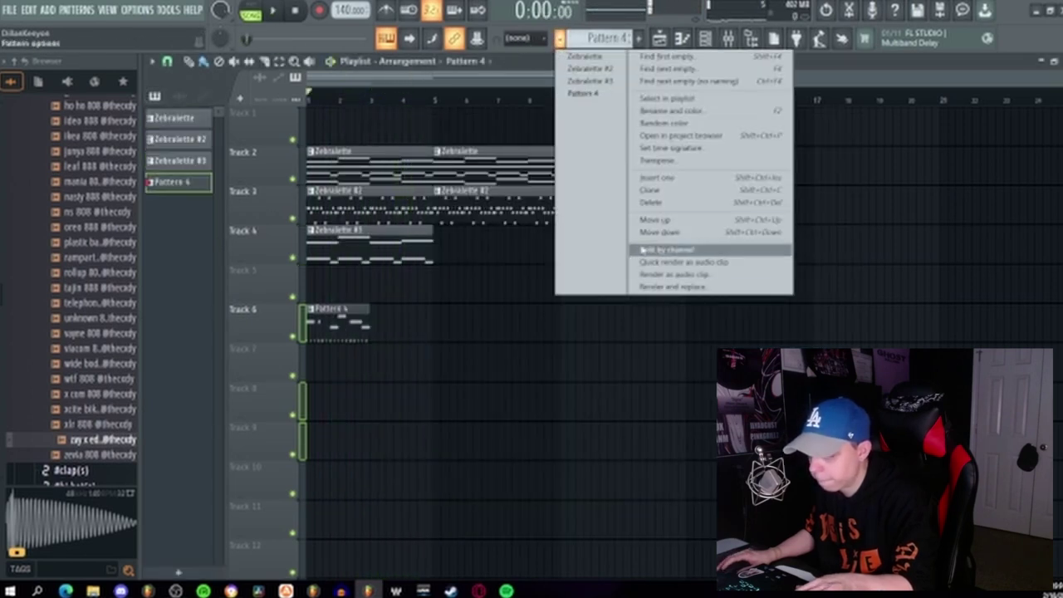
click(673, 250)
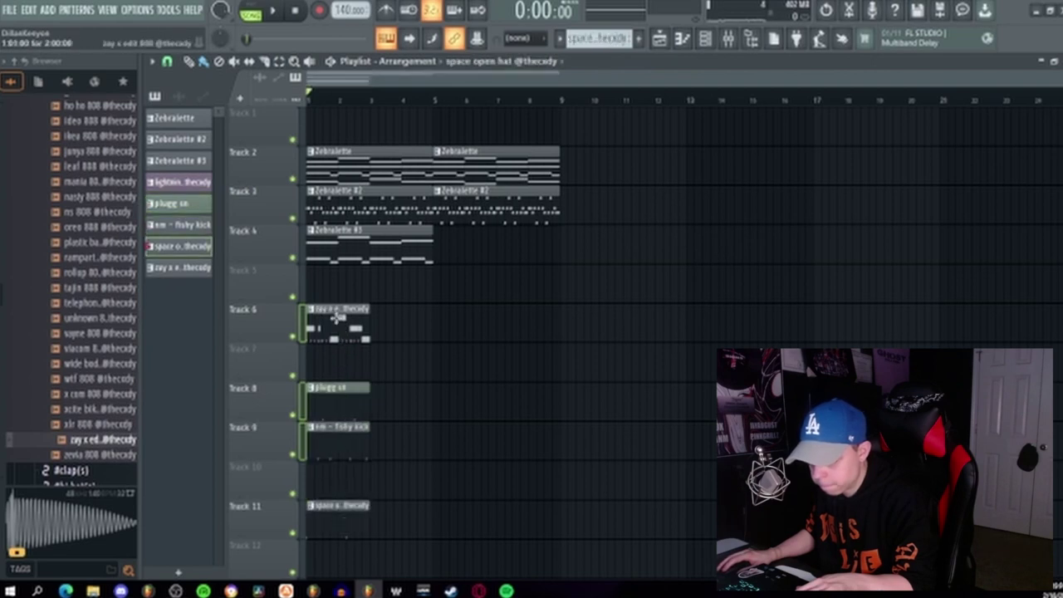
Rearrange the split clips, putting zay x edit 808 on Track 12 and lightning hh on Track 10
drag(346, 536, 334, 510)
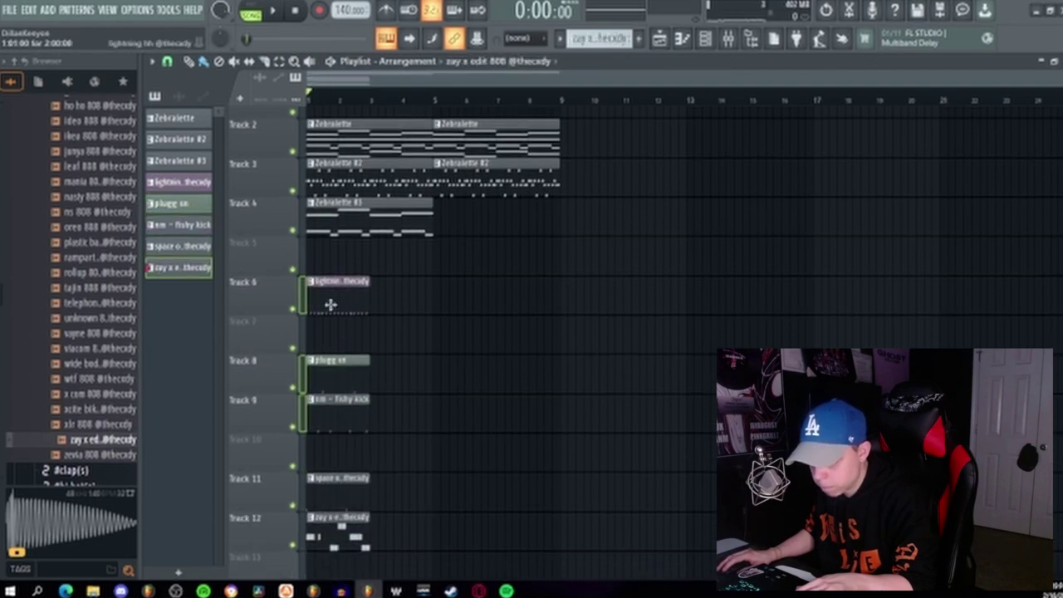
scroll(337, 449, down, 2)
Duplicate the drum and 808 clips on Tracks 8 to 12 into bars 3 and 4 and play the arrangement
drag(406, 497, 322, 304)
key(ctrl+b)
key(space)
scroll(410, 308, up, 2)
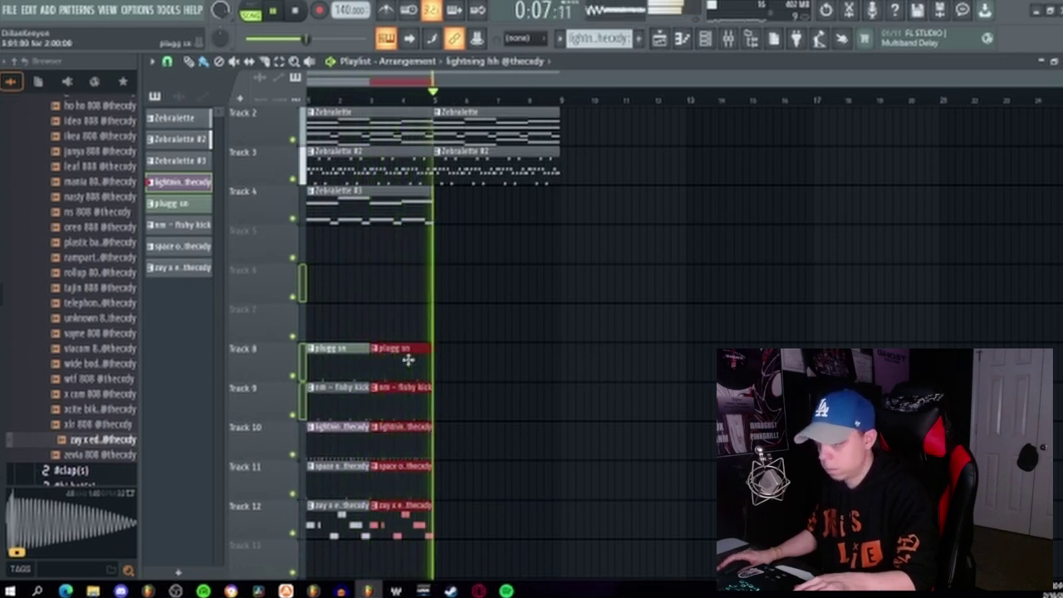
scroll(491, 448, down, 2)
key(space)
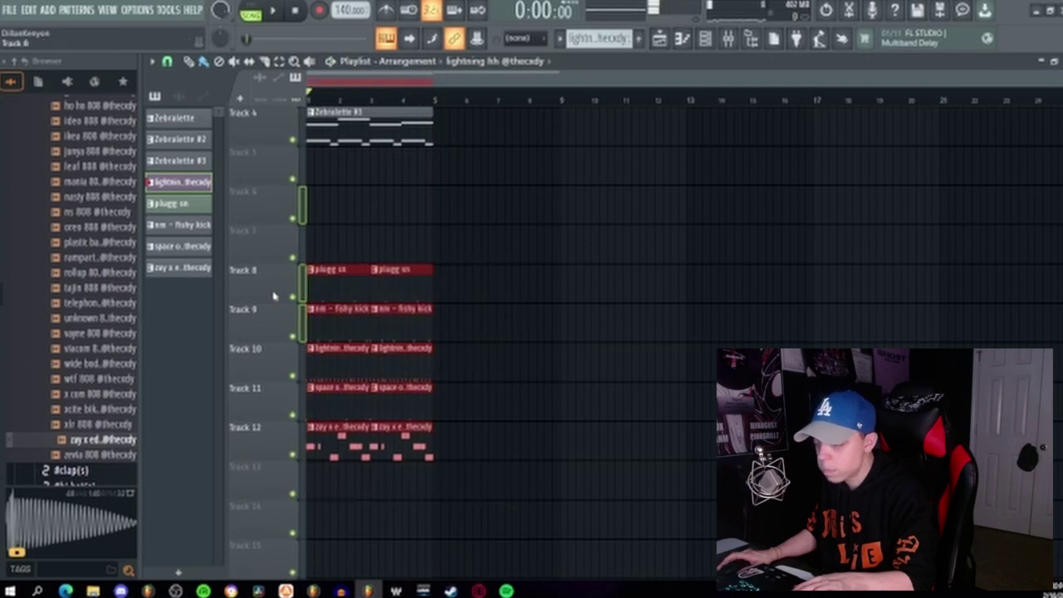
Move the drum and 808 clips to start at bar 9, and shift the Zebralette clips up to Tracks 1 to 3
drag(339, 280, 590, 299)
scroll(582, 292, up, 3)
drag(513, 283, 404, 260)
drag(601, 291, 243, 111)
key(shift+Up)
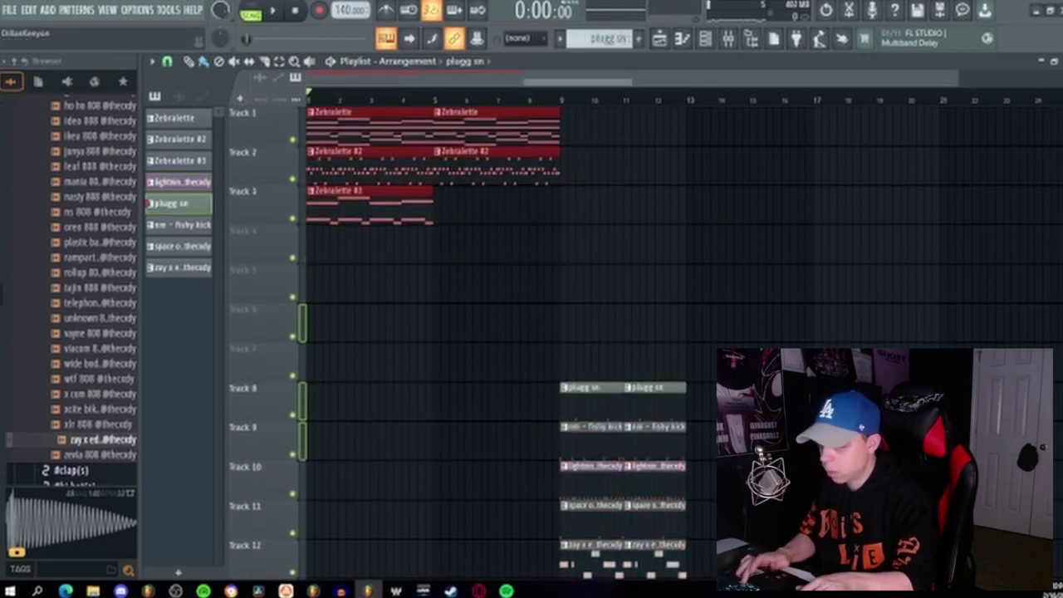
Delete the first Zebralette #2 clip, covering bars 1 to 4 on Track 2, and play the intro
click(397, 295)
right_click(368, 166)
key(space)
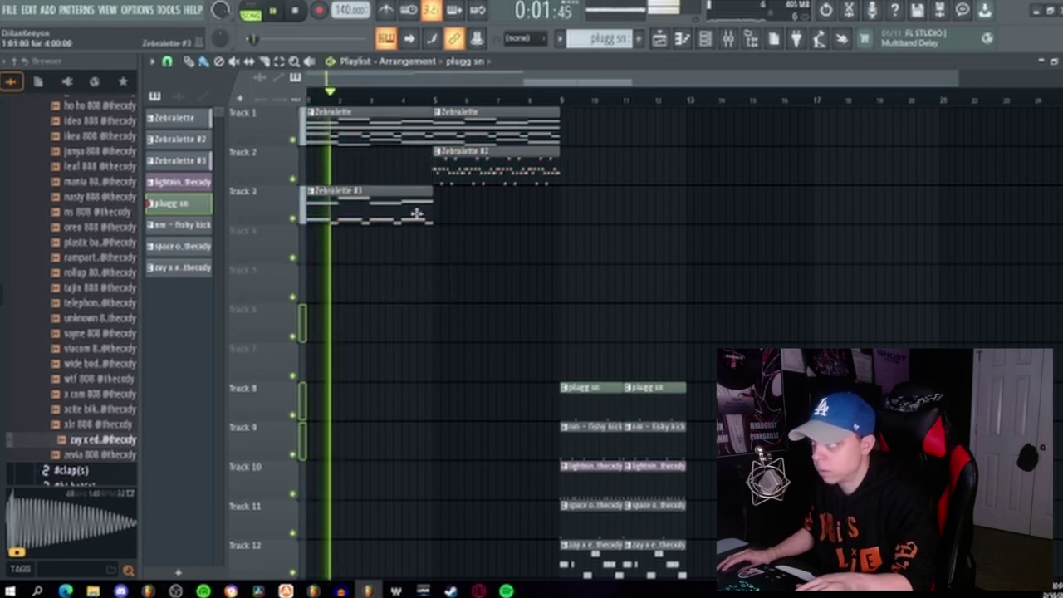
key(space)
Duplicate Zebralette #3 into bars 5 to 8, then repeat all three melody clips in bars 9 to 12
drag(532, 243, 325, 201)
key(ctrl+b)
mouse_move(588, 243)
mouse_down()
mouse_move(423, 133)
mouse_move(593, 246)
mouse_up()
drag(586, 302, 474, 133)
key(ctrl+b)
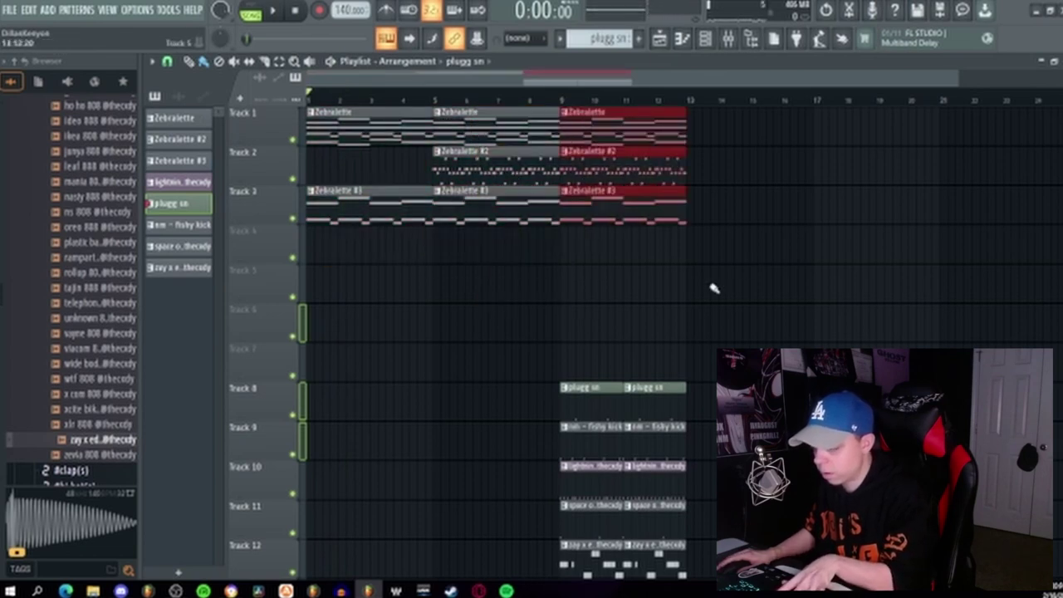
Move all the drum and 808 clips up three tracks so they occupy Tracks 5 to 9
scroll(713, 288, down, 2)
right_click(646, 519)
drag(731, 561, 495, 305)
key(shift+Up)
key(shift+Up)
key(shift+Up)
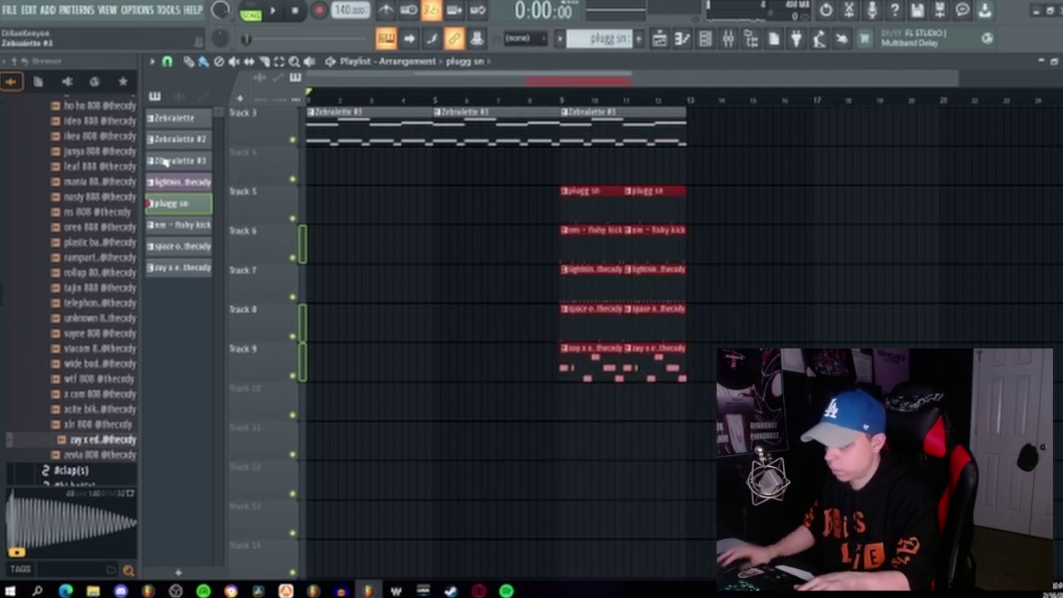
Duplicate the full melody, drum and 808 section of bars 9 to 12 three times, through bar 24
scroll(641, 498, up, 2)
drag(970, 500, 575, 108)
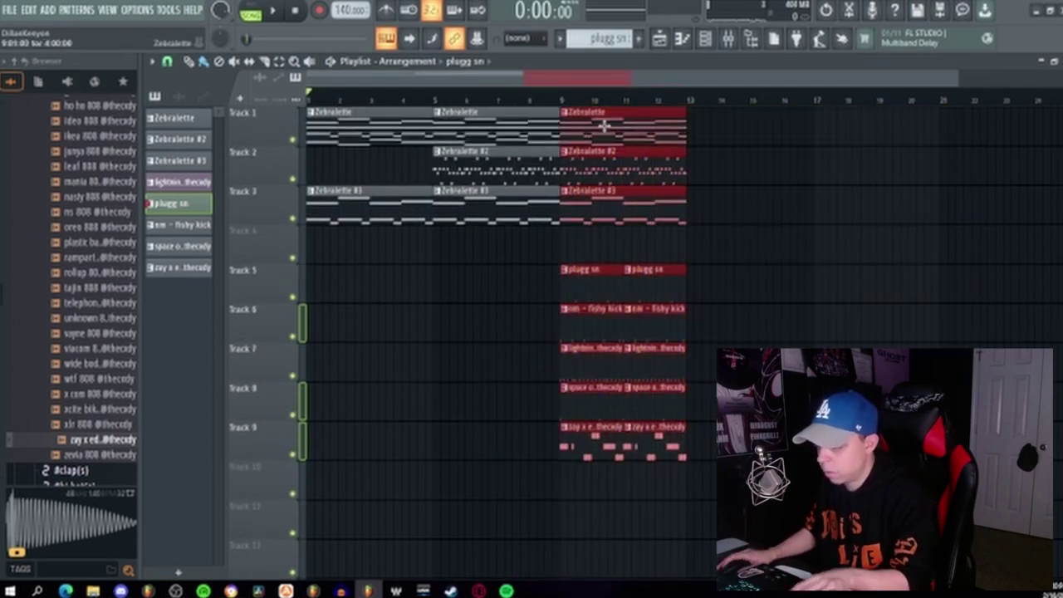
key(ctrl+b)
key(ctrl+b)
key(ctrl+b)
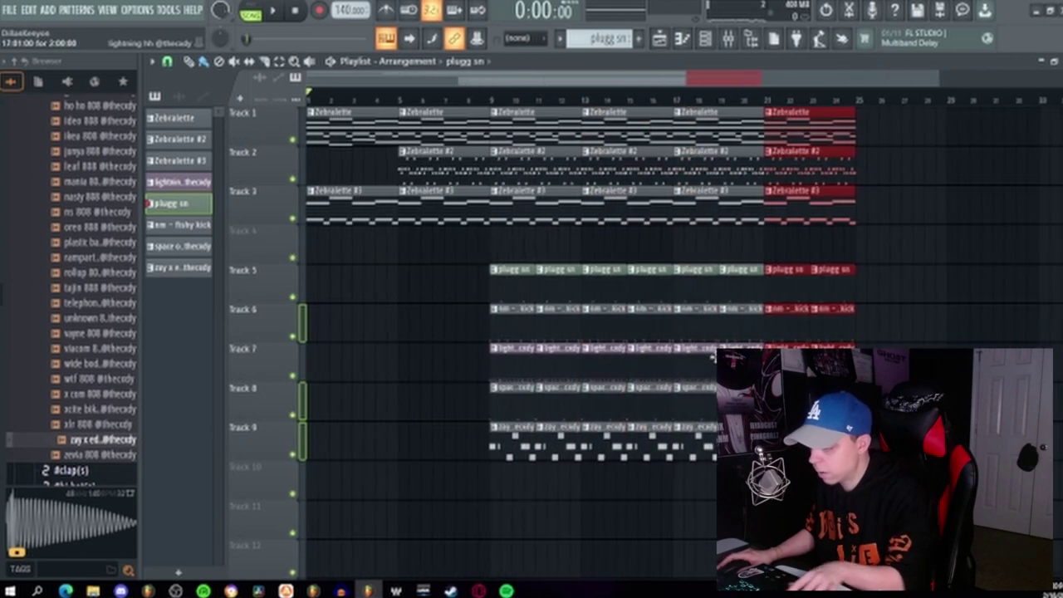
Remove the snare, kick, hi-hat and open hat clips at bars 17 and 18, keeping the 808
scroll(712, 357, down, 2)
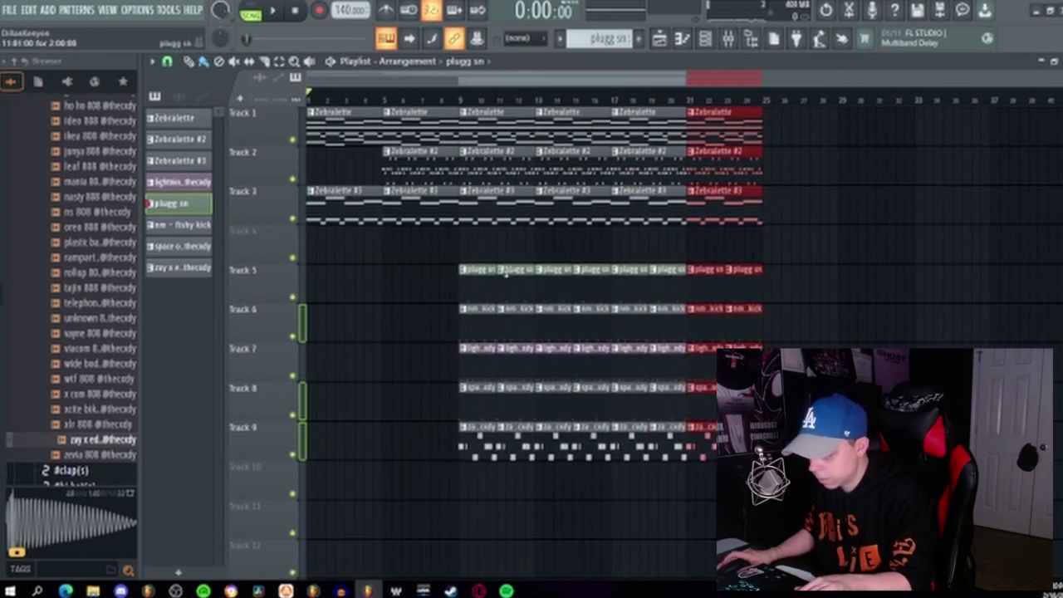
scroll(505, 274, up, 2)
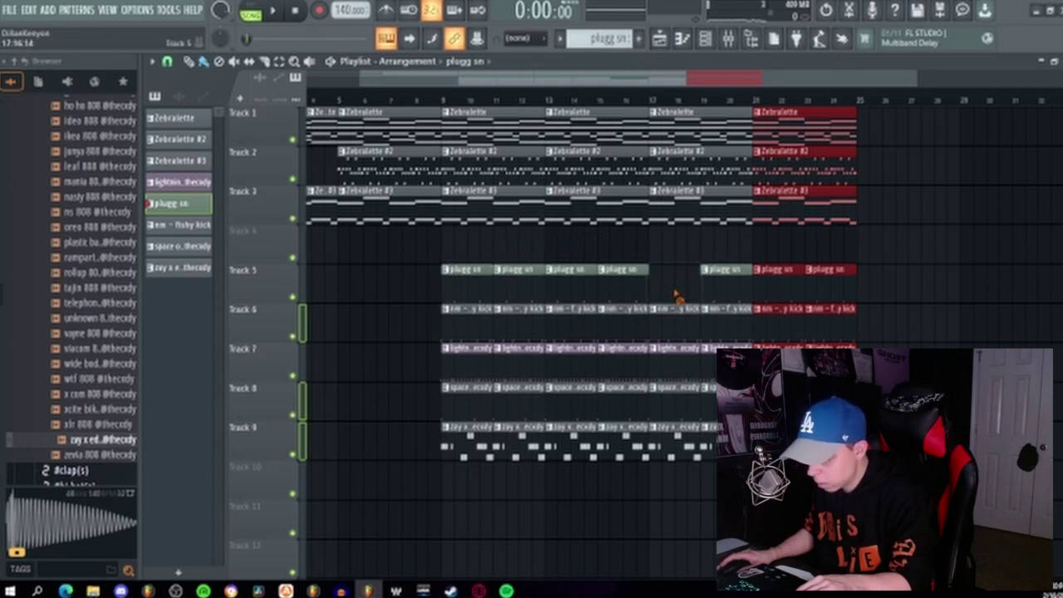
scroll(664, 290, up, 2)
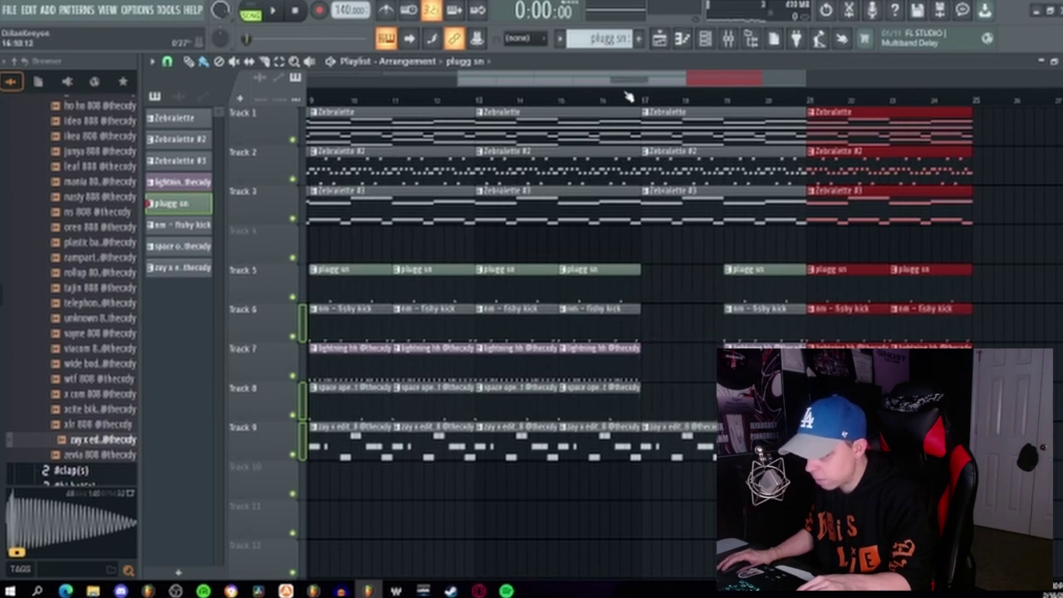
Play the arrangement from around bar 16 and delete the Zebralette #2 clips from bars 17 to 24
key(space)
right_click(725, 173)
right_click(889, 172)
scroll(844, 230, down, 2)
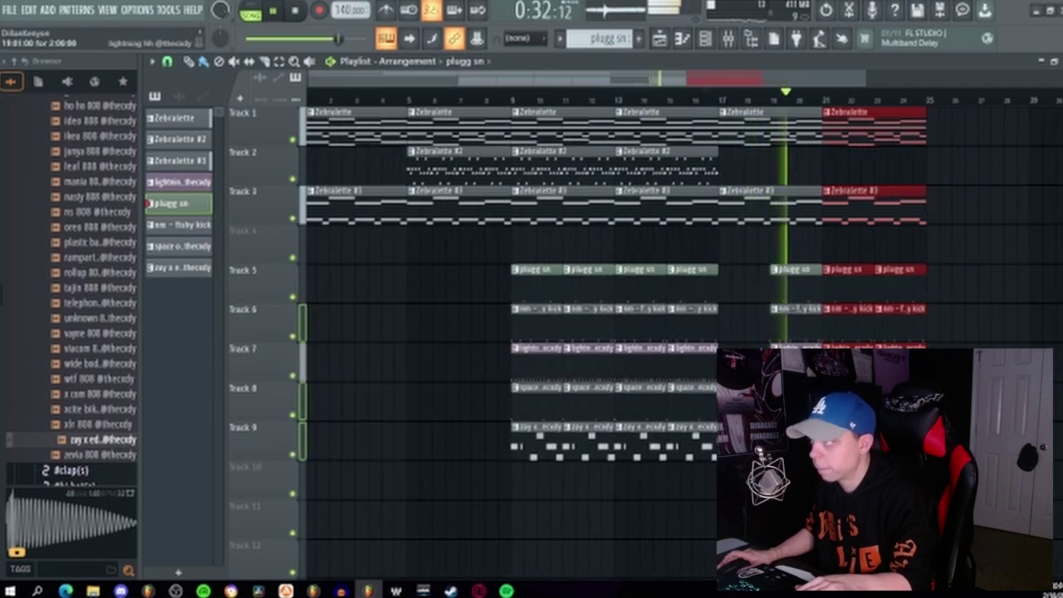
Try filling bar 18 with one-bar copies of the four drum clips on Tracks 5 to 8
scroll(845, 230, up, 4)
scroll(813, 268, up, 2)
drag(820, 264, 947, 404)
key(ctrl+b)
drag(845, 282, 542, 291)
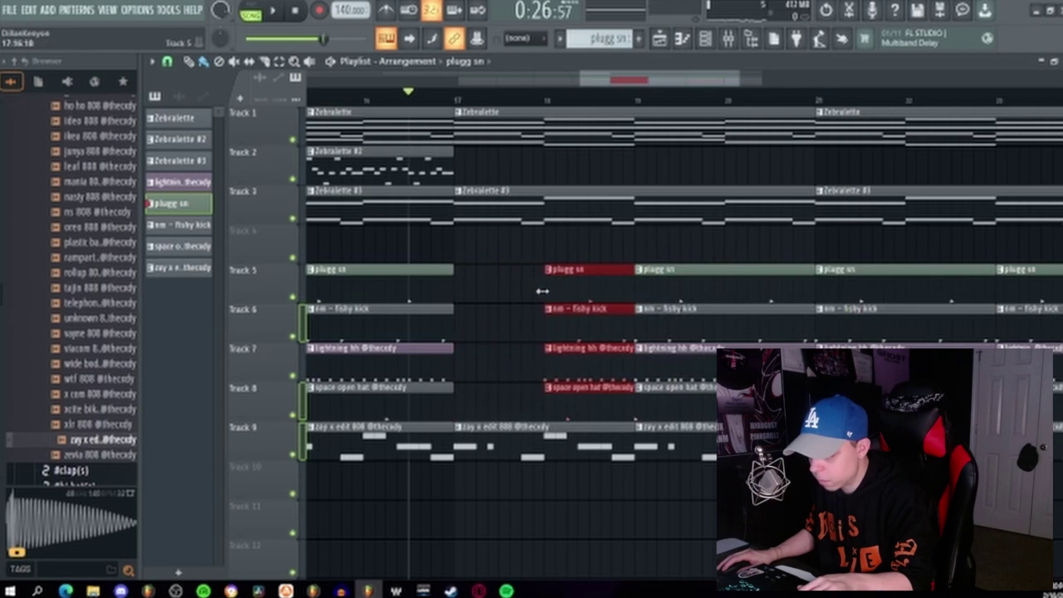
Play the transition into bar 19 and remove the one-bar drum clips at bar 18
scroll(545, 332, down, 5)
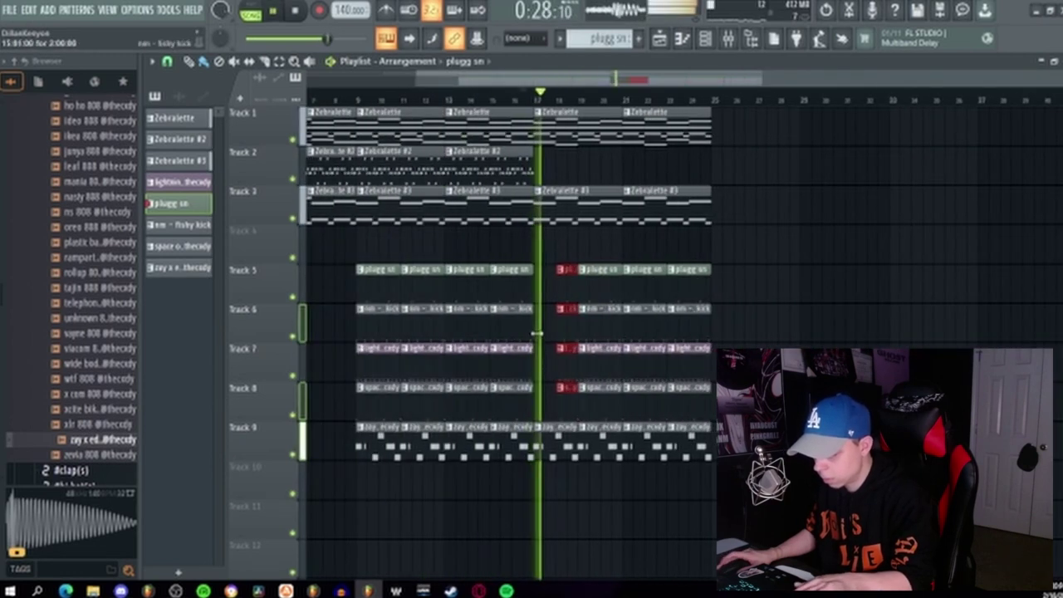
scroll(545, 346, up, 4)
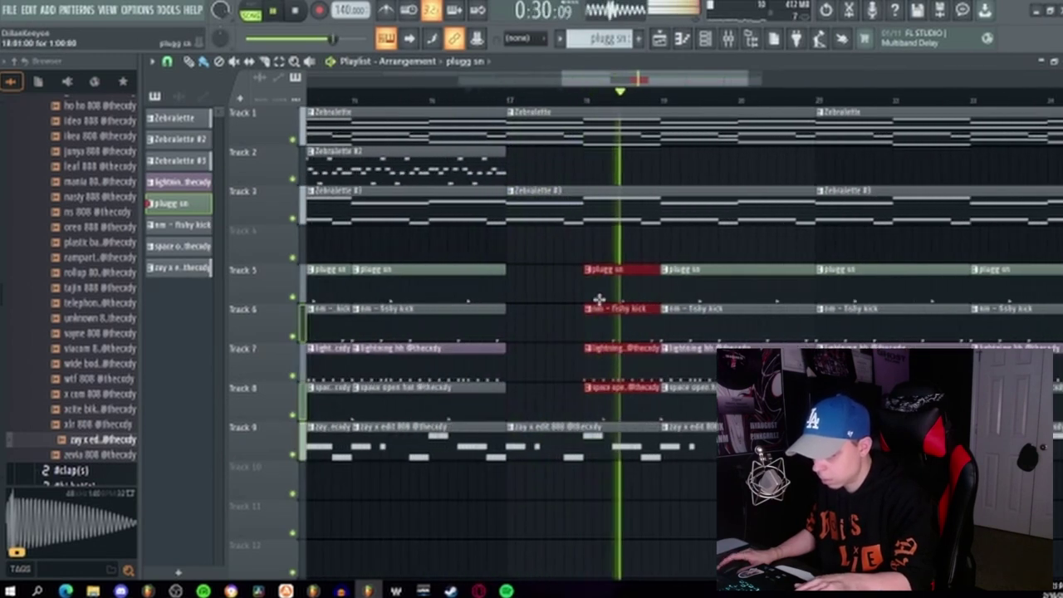
right_click(628, 407)
scroll(629, 402, down, 6)
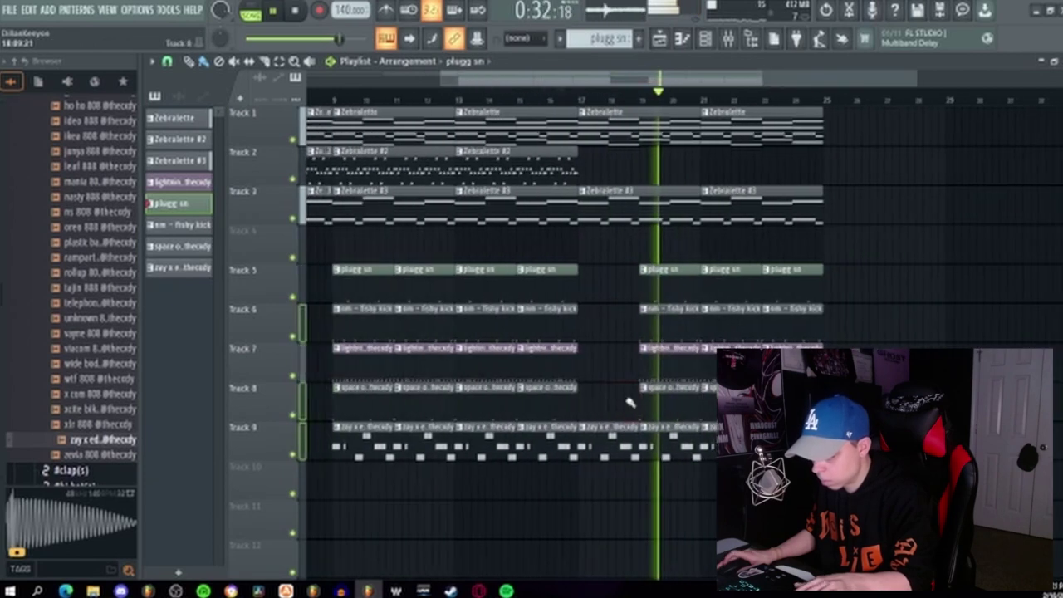
key(space)
Reorder the tracks so the 808 clips sit on Track 5 and the drum clips on Tracks 6 to 9
drag(847, 490, 418, 258)
key(shift+Down)
drag(439, 520, 815, 482)
key(shift+Up)
key(shift+Up)
key(shift+Up)
key(shift+Up)
key(shift+Up)
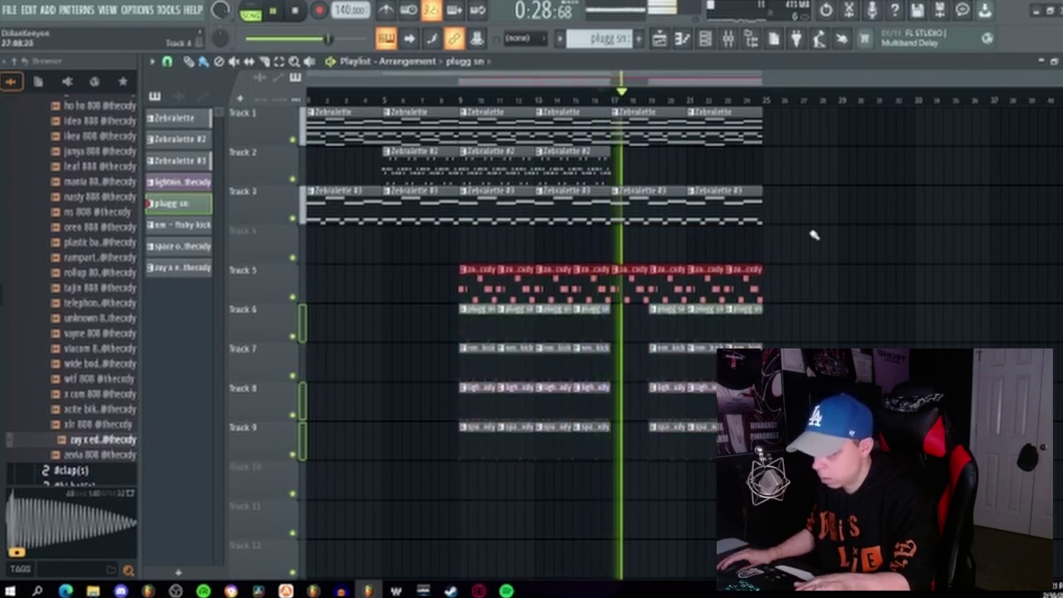
Duplicate the bars 21 to 24 section into bars 25 to 28, then extend only the melody clips through bar 32
drag(789, 482, 698, 114)
key(ctrl+b)
drag(849, 264, 818, 112)
key(ctrl+b)
Duplicate the whole arrangement from bars 9 to 32 into bars 33 to 56
scroll(822, 166, down, 1)
drag(886, 500, 462, 110)
key(ctrl+b)
scroll(545, 185, down, 2)
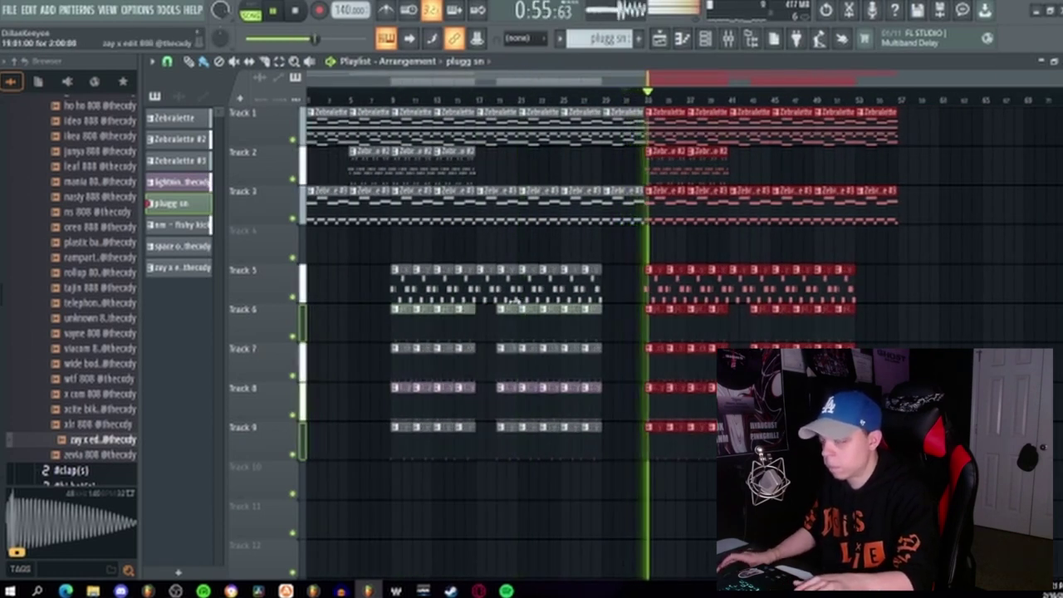
Return to the start of the arrangement and open the TAGS sample folder in the browser
key(Page_Up)
key(Page_Up)
key(Page_Up)
key(Page_Up)
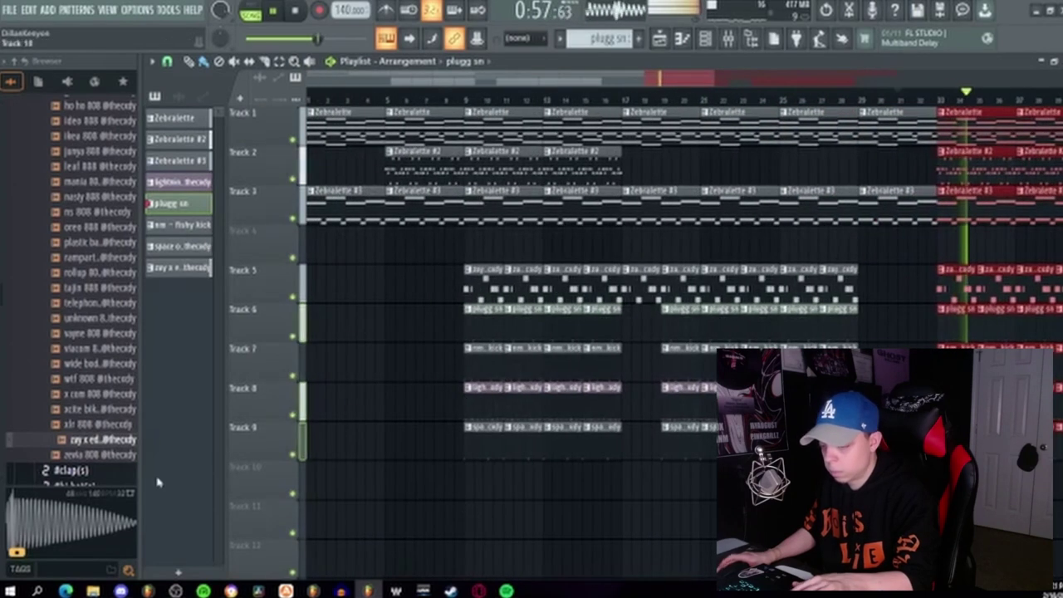
scroll(75, 391, up, 10)
click(108, 302)
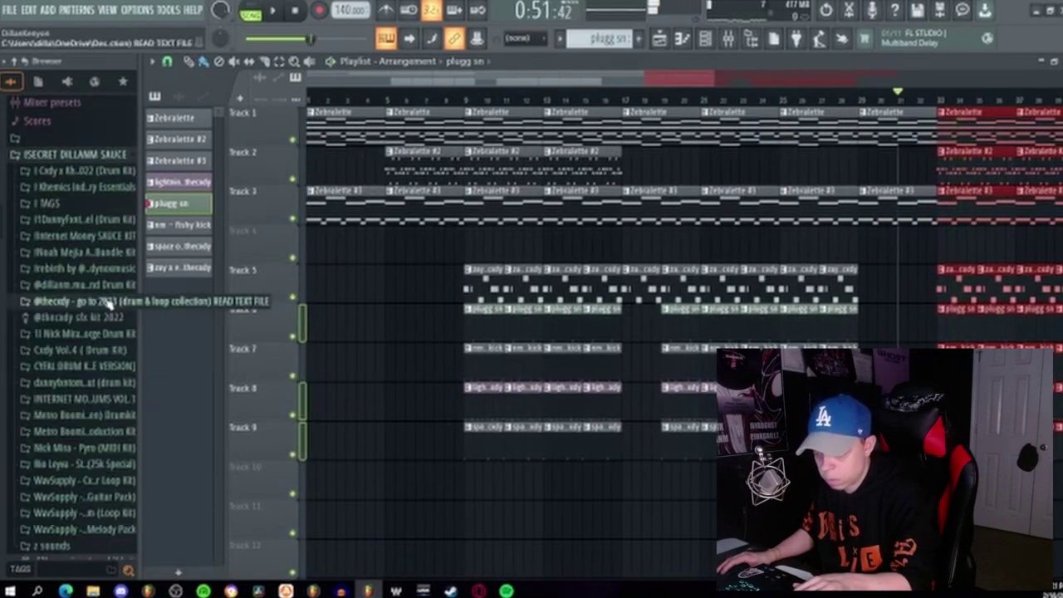
scroll(87, 356, down, 2)
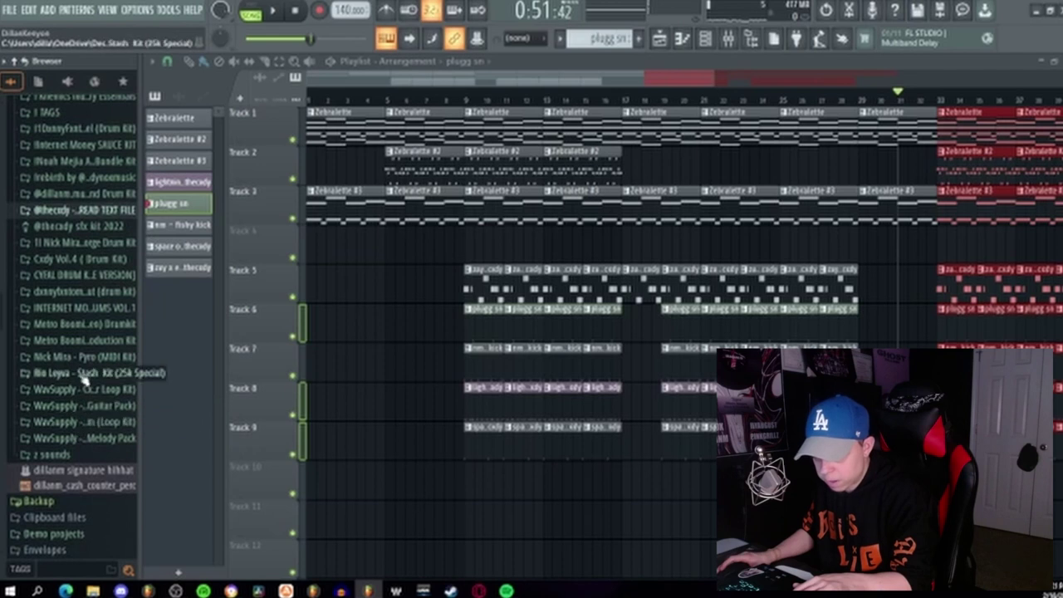
scroll(84, 379, up, 2)
click(98, 206)
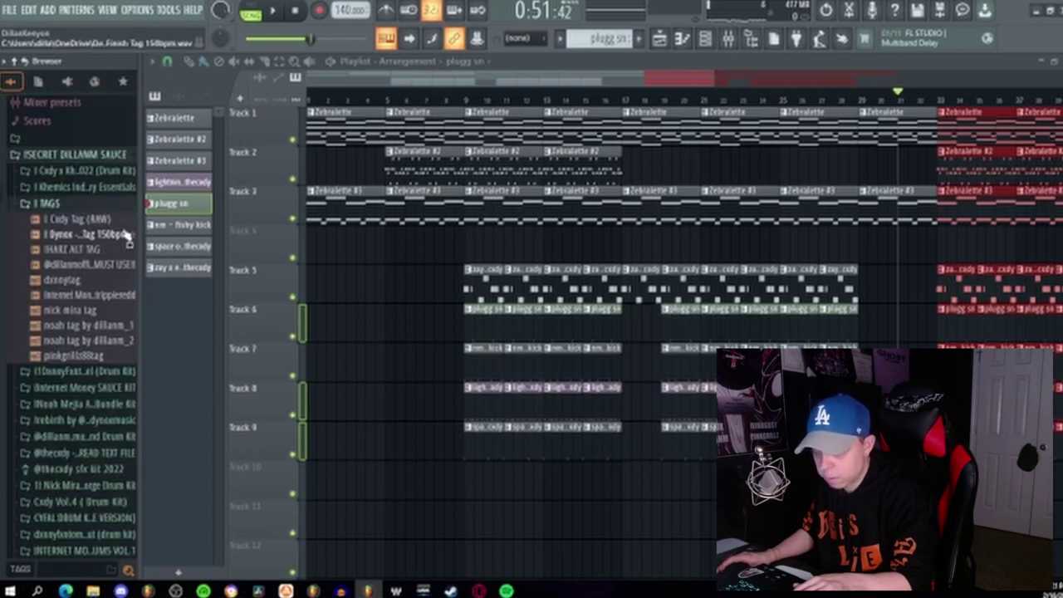
Place the MUST USE!! producer tag on Track 9 from about bar 3, peaking at bar 5, and check its channel settings
drag(87, 264, 353, 428)
scroll(492, 133, up, 3)
drag(463, 112, 309, 103)
key(space)
scroll(470, 480, up, 2)
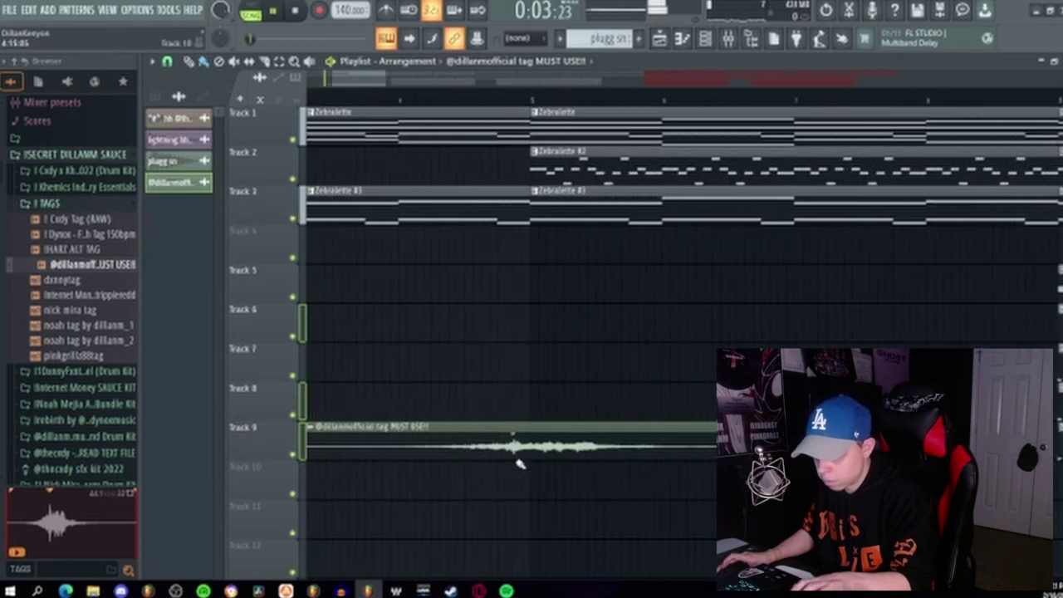
double_click(541, 453)
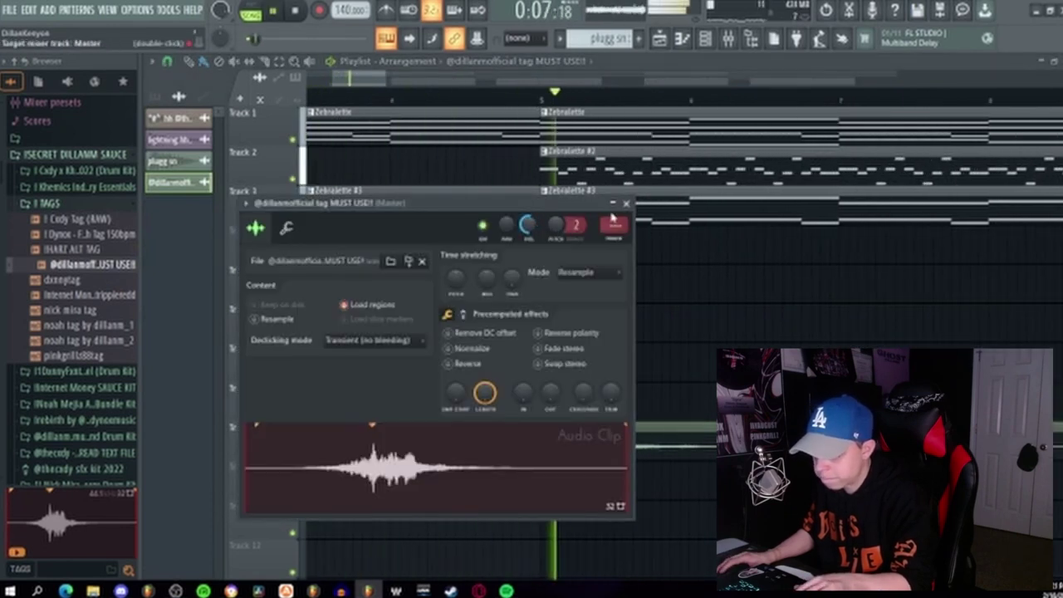
click(625, 202)
Play the intro around bar 5 to check how the producer tag sits with the melodies
scroll(622, 225, down, 10)
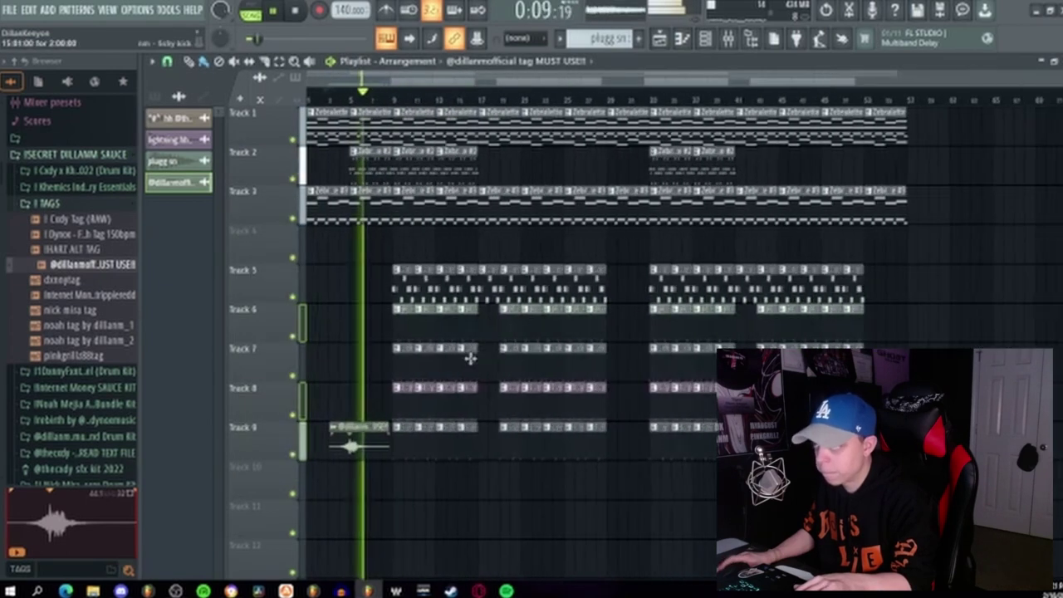
scroll(357, 389, up, 5)
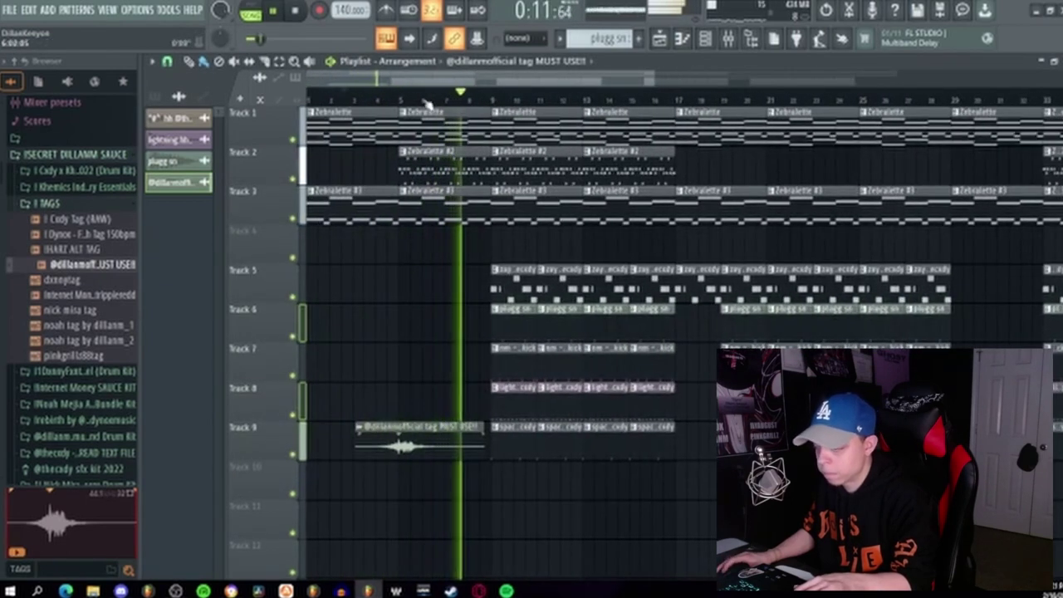
key(space)
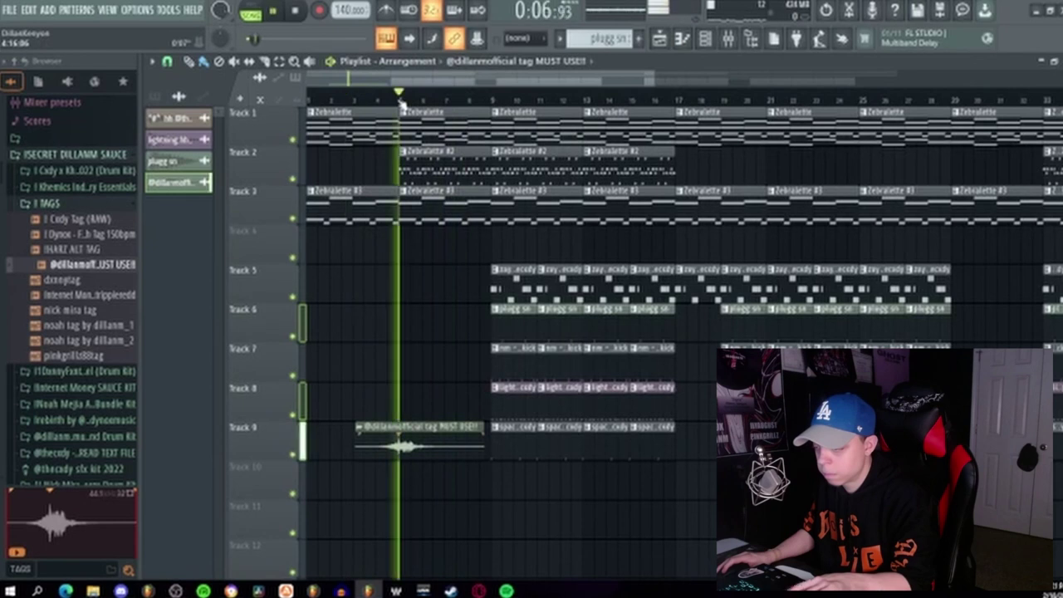
scroll(401, 106, down, 2)
scroll(400, 109, down, 1)
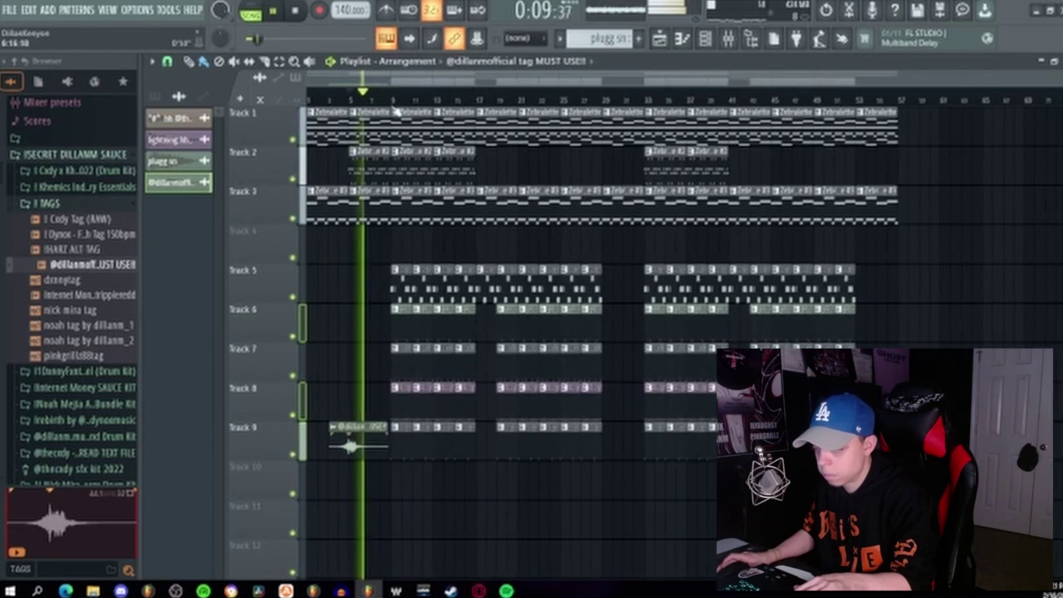
click(359, 99)
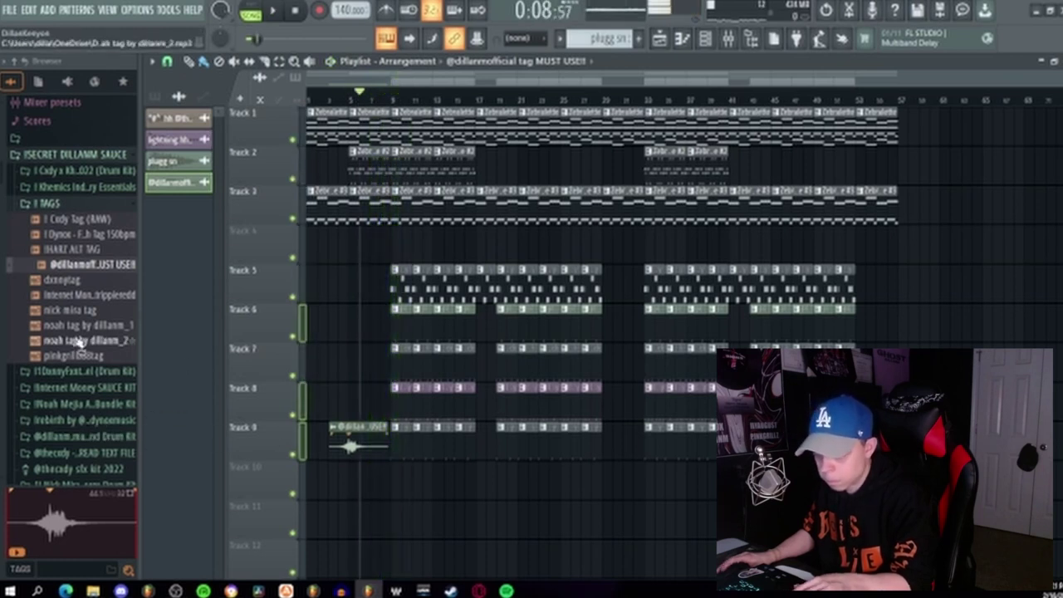
Add the cash_counter_perc sample to Track 10, starting late in bar 7 ahead of the drums
scroll(75, 218, down, 10)
drag(83, 394, 397, 470)
scroll(446, 498, up, 5)
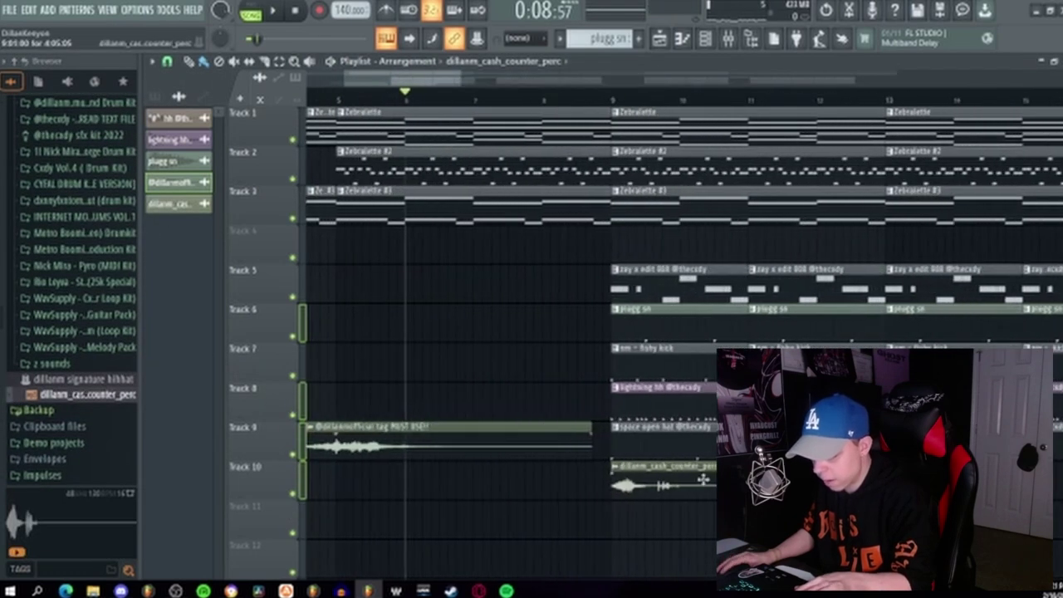
scroll(629, 486, up, 3)
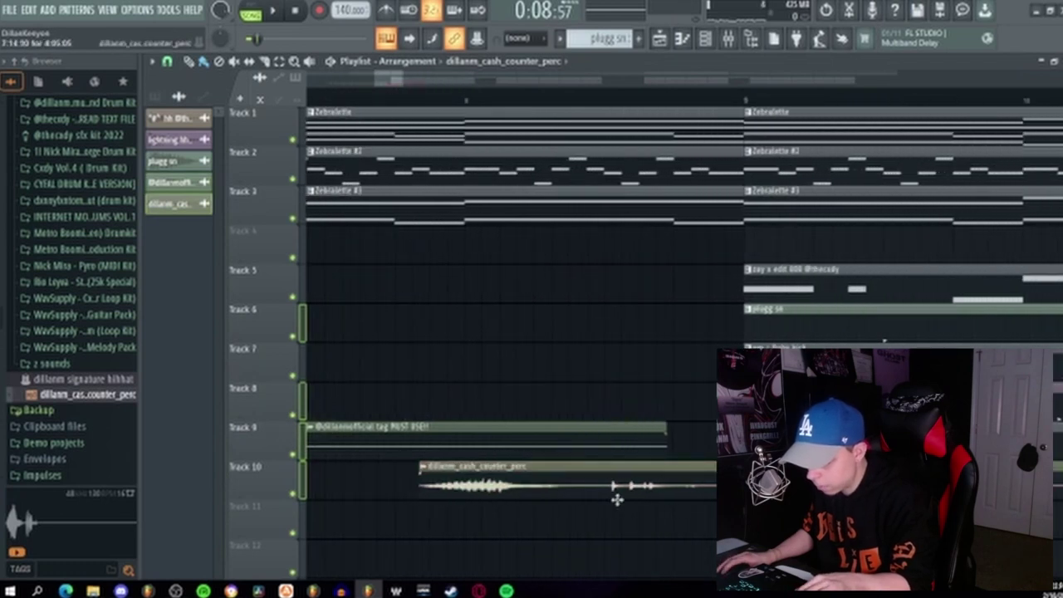
scroll(609, 503, down, 2)
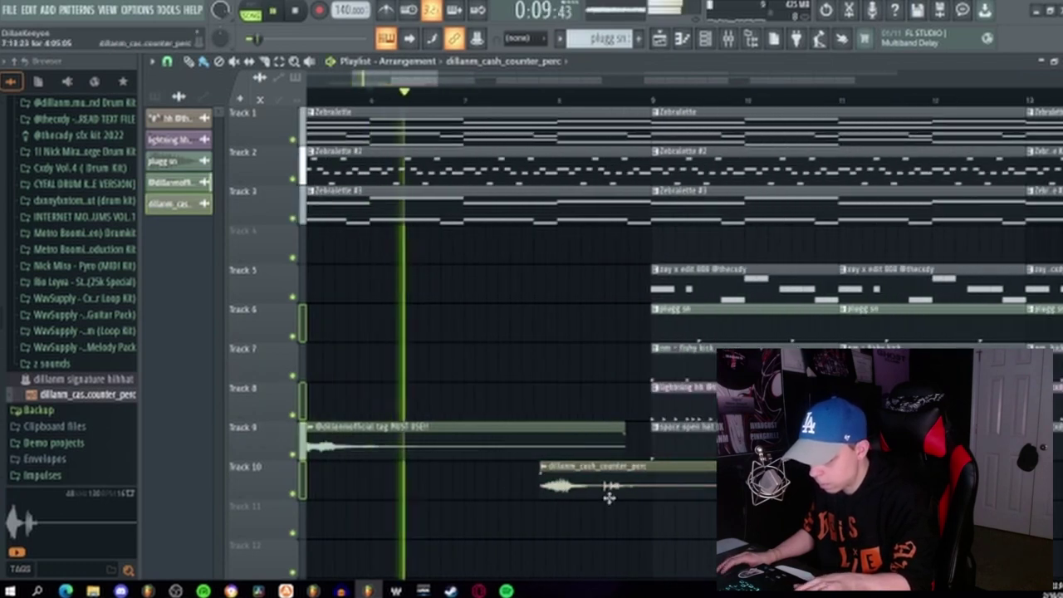
Lower the cash_counter_perc channel volume to about 54% while the intro plays
double_click(609, 492)
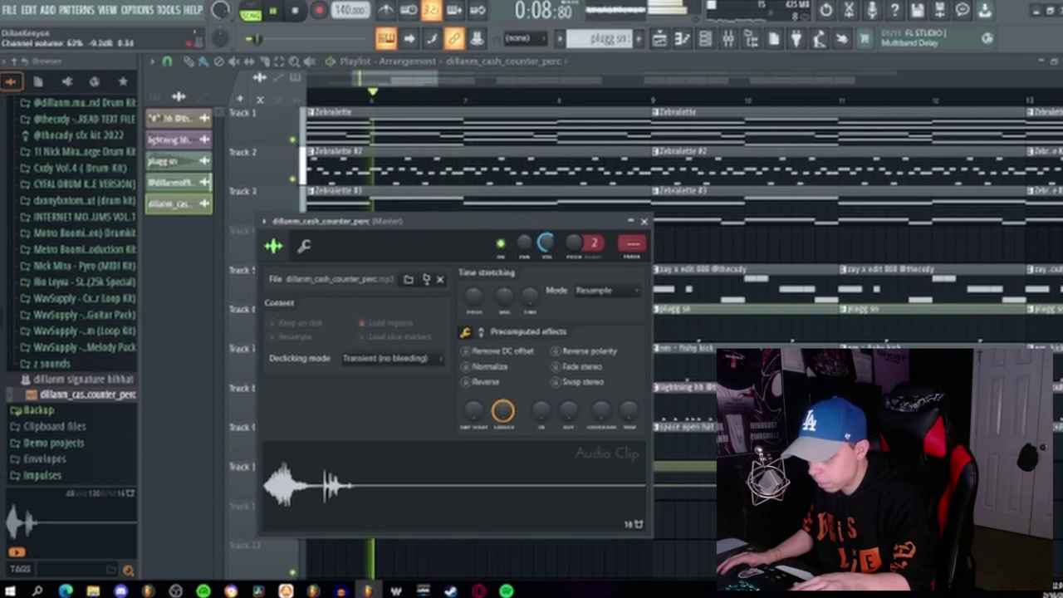
drag(581, 229, 841, 109)
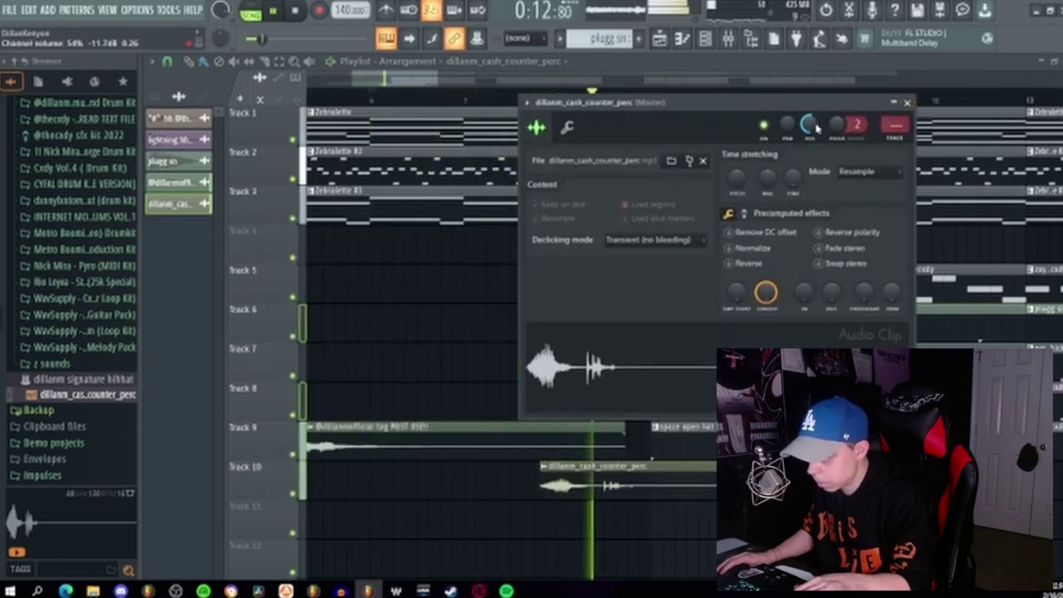
click(906, 104)
key(space)
Shift the cash_counter_perc clip to start just after the beginning of bar 8 and play through the drop
scroll(631, 504, up, 2)
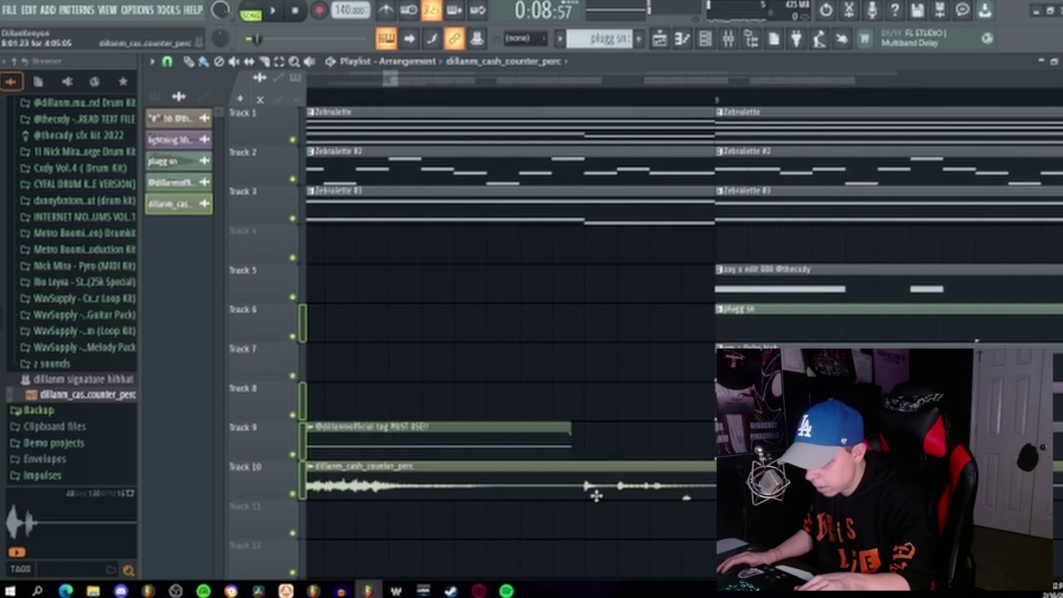
key(space)
scroll(596, 496, down, 6)
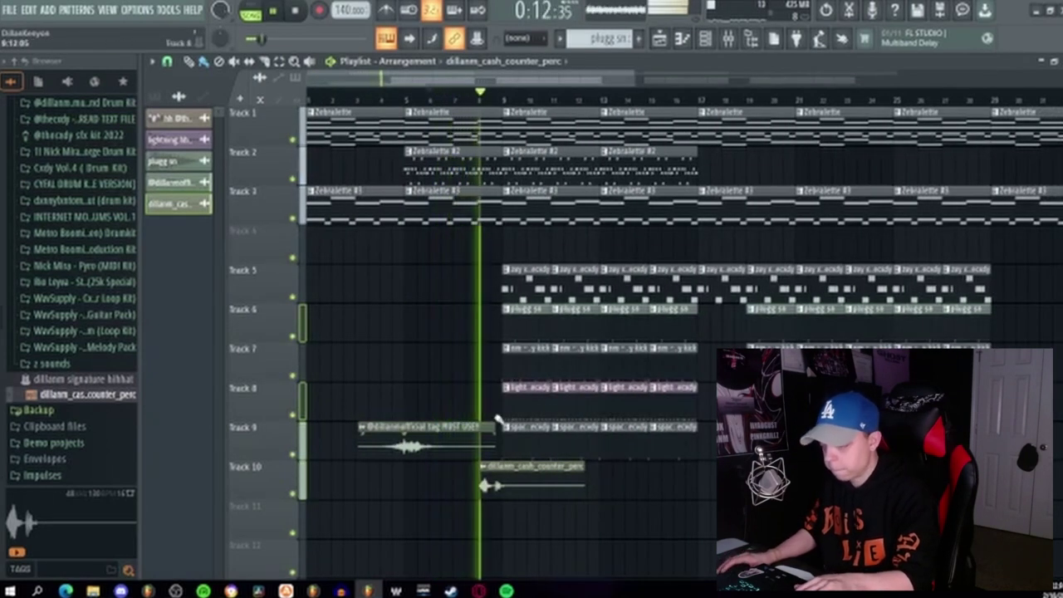
scroll(490, 422, down, 3)
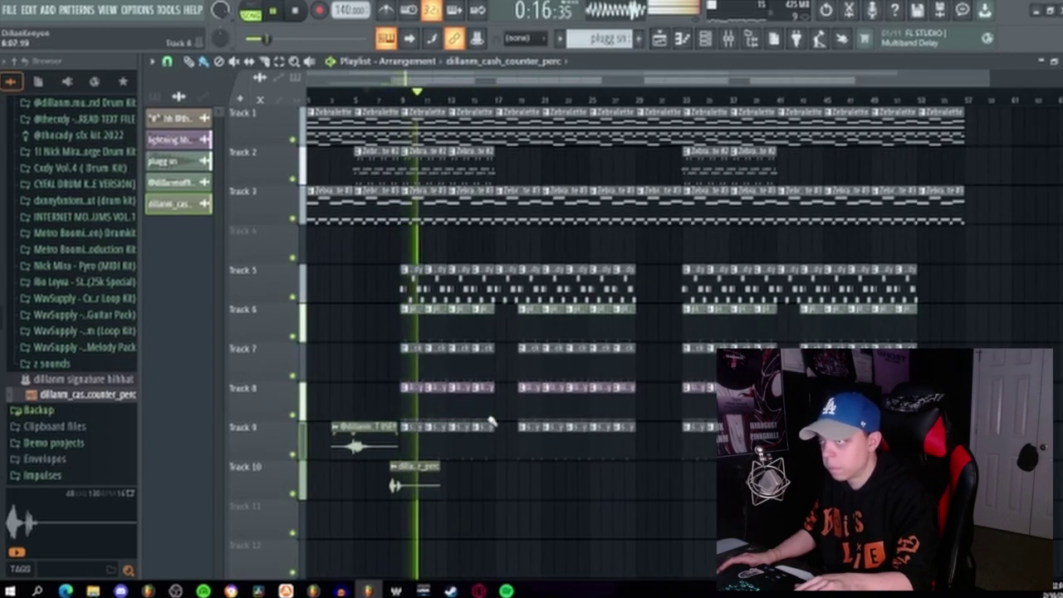
Stop playback, open the mixer and the channel rack with all channels shown, and play the intro briefly to check the melodies' routing
key(space)
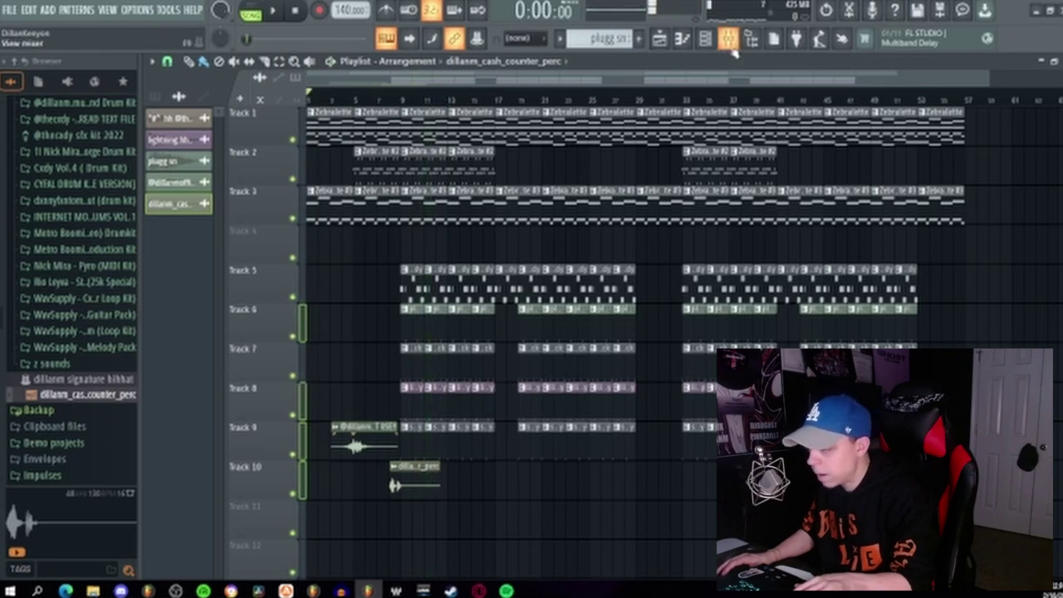
click(706, 40)
click(728, 39)
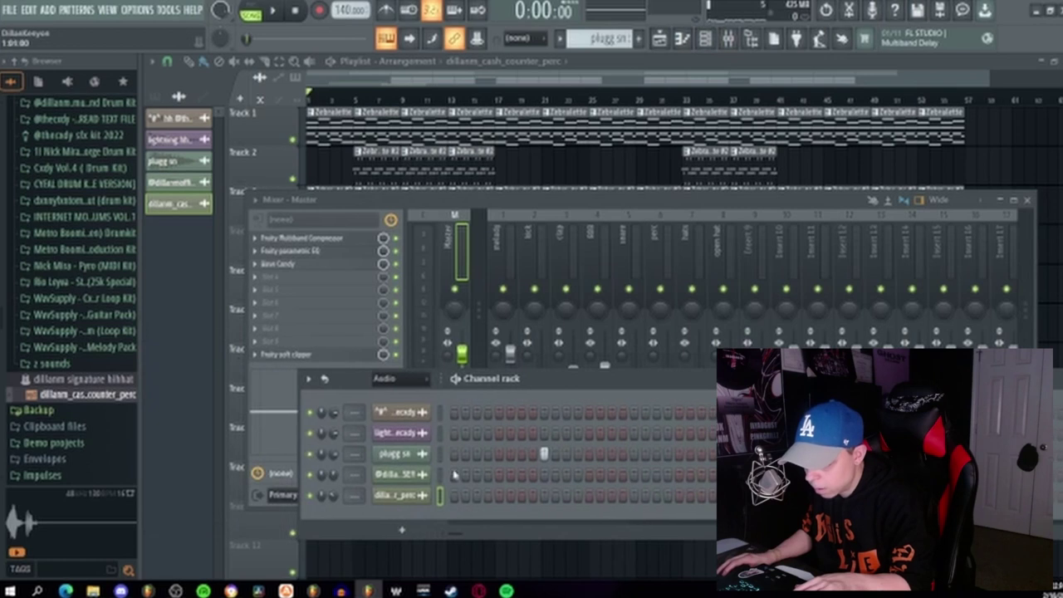
click(410, 382)
click(401, 396)
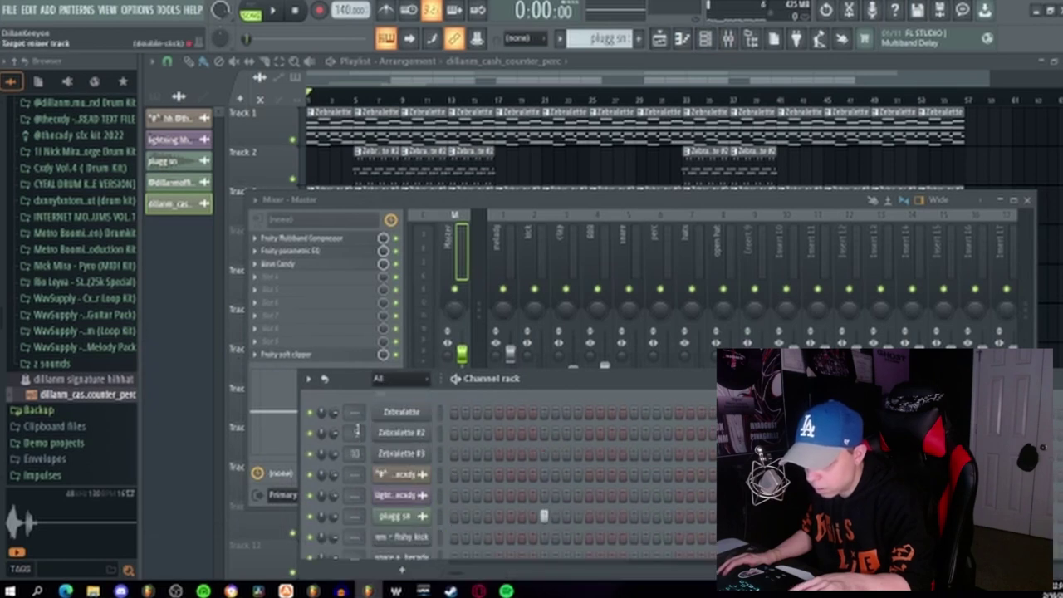
key(space)
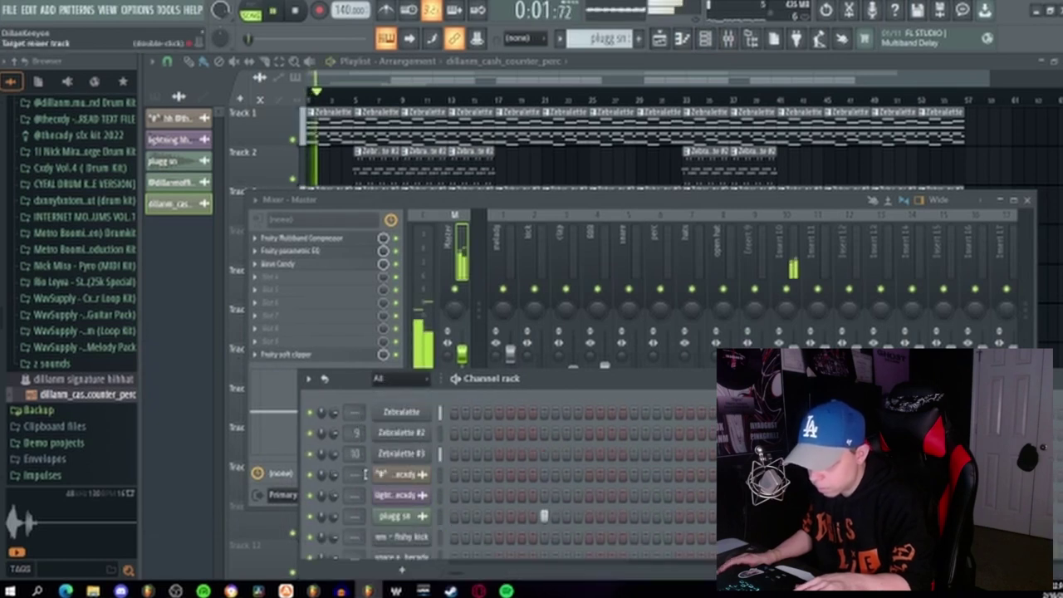
key(space)
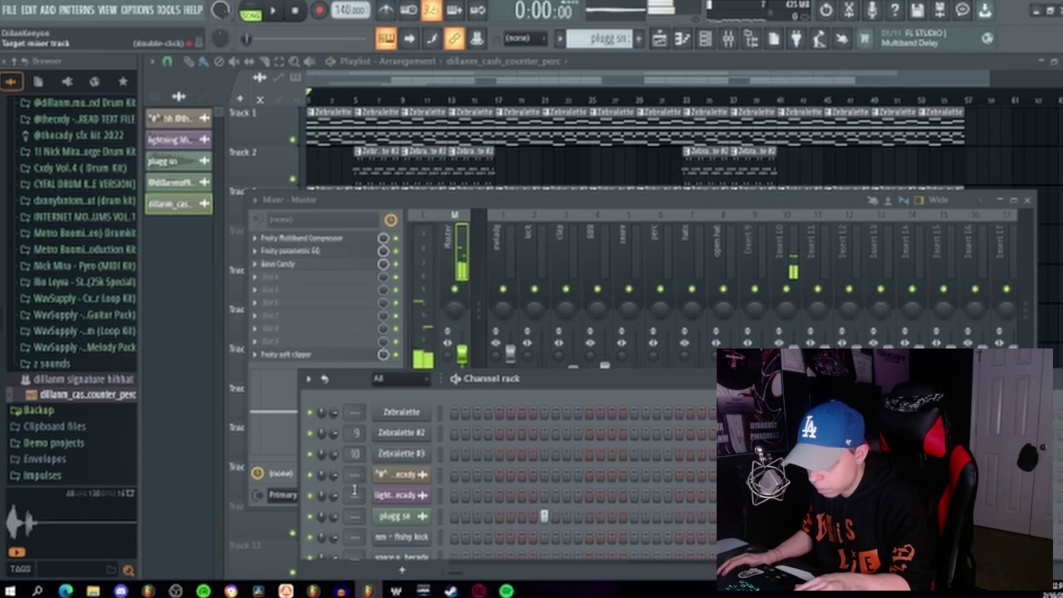
Route the lightning hh channel to mixer track 7 (hats) and the plugg sn channel to mixer track 5 (snare)
click(396, 496)
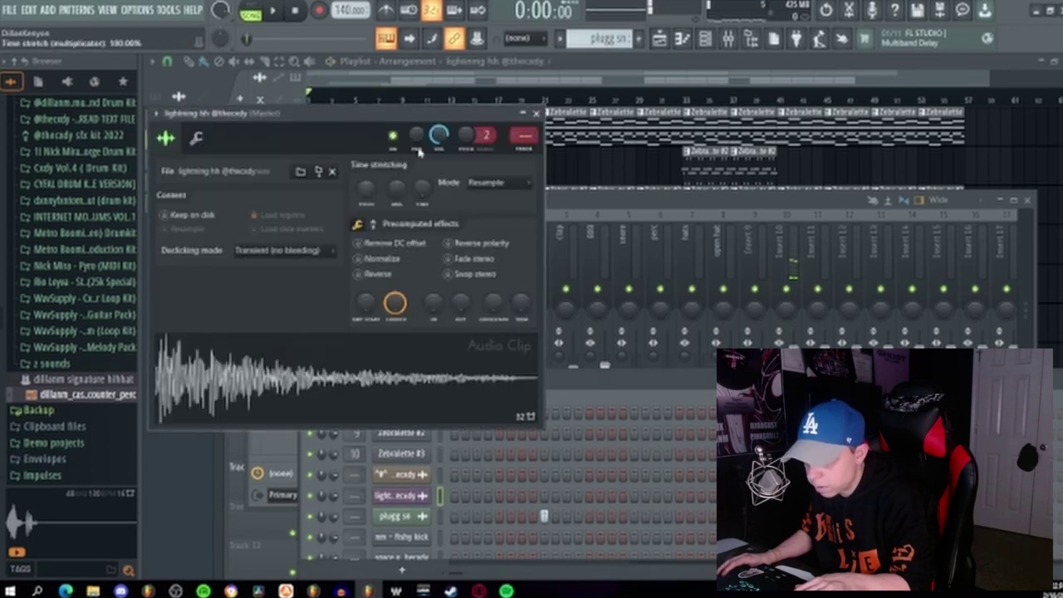
click(540, 126)
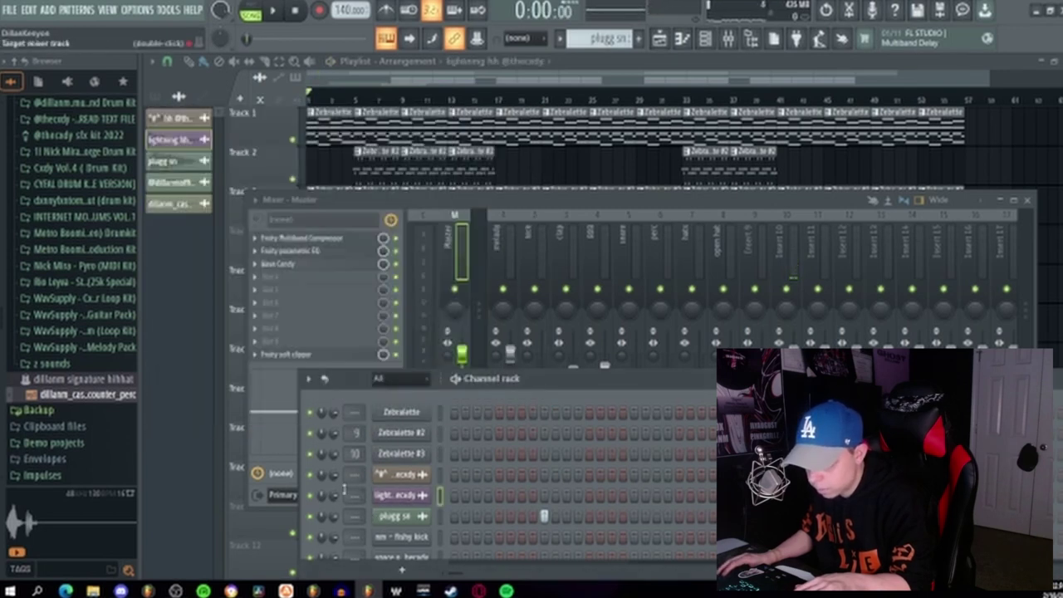
scroll(356, 495, up, 3)
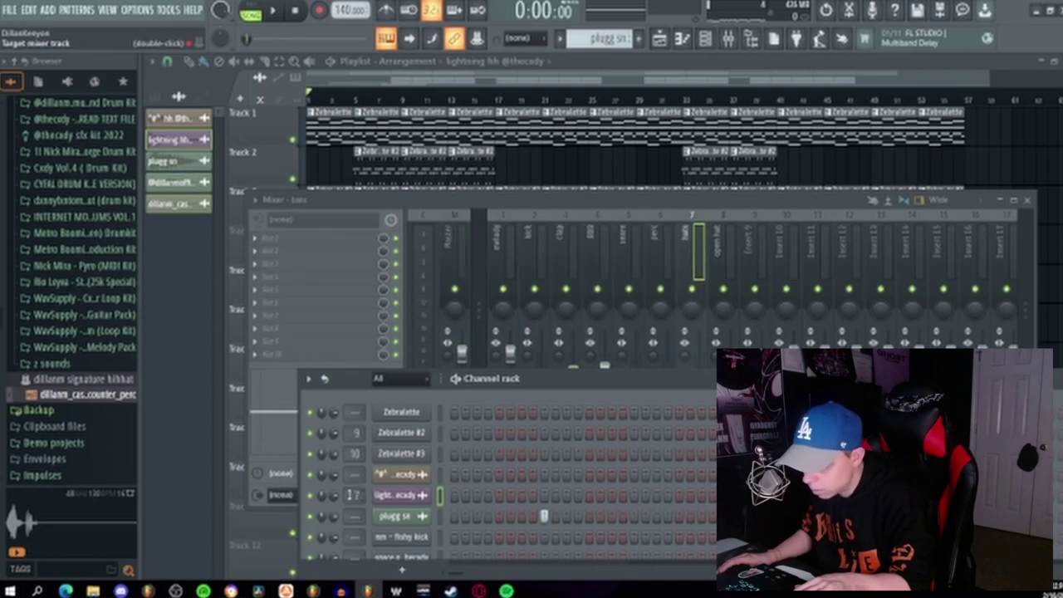
scroll(356, 515, up, 1)
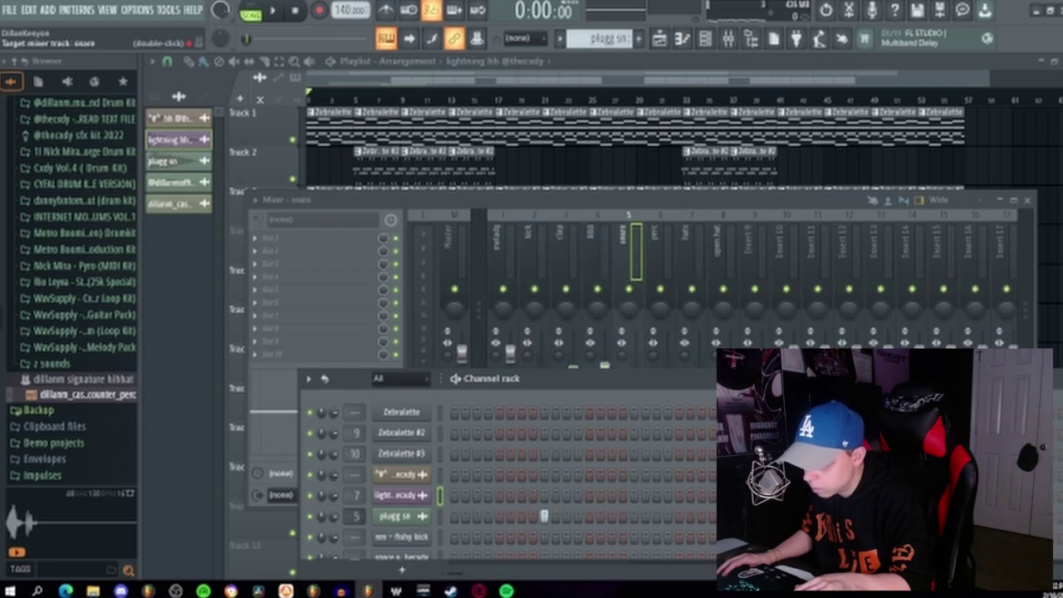
Route the remaining drum channels to the mixer: fishy kick to track 2, space open hat to track 8 and zap 808 to track 4
scroll(385, 519, down, 1)
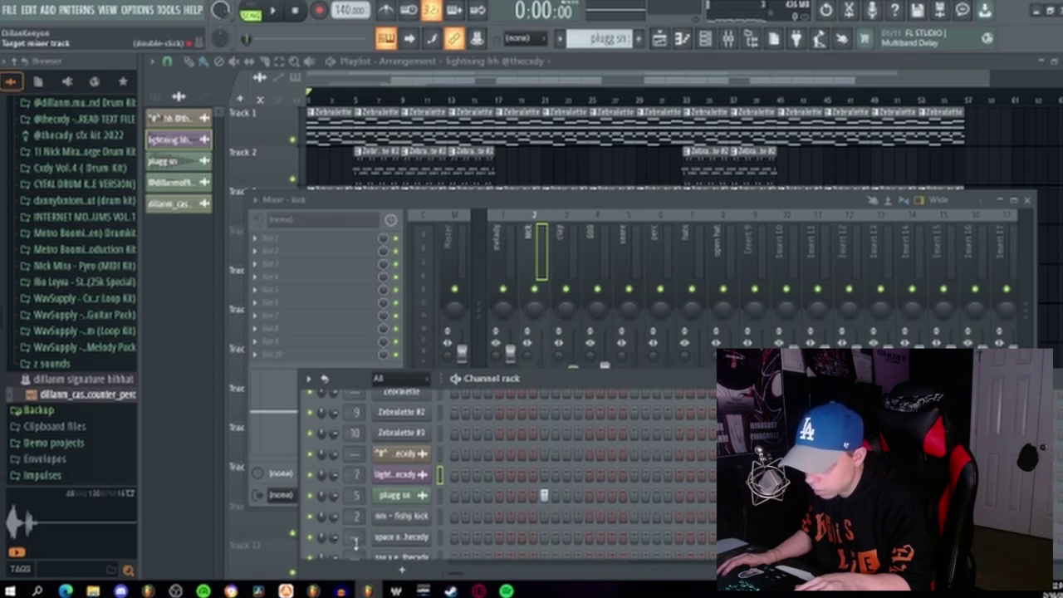
click(387, 542)
click(592, 169)
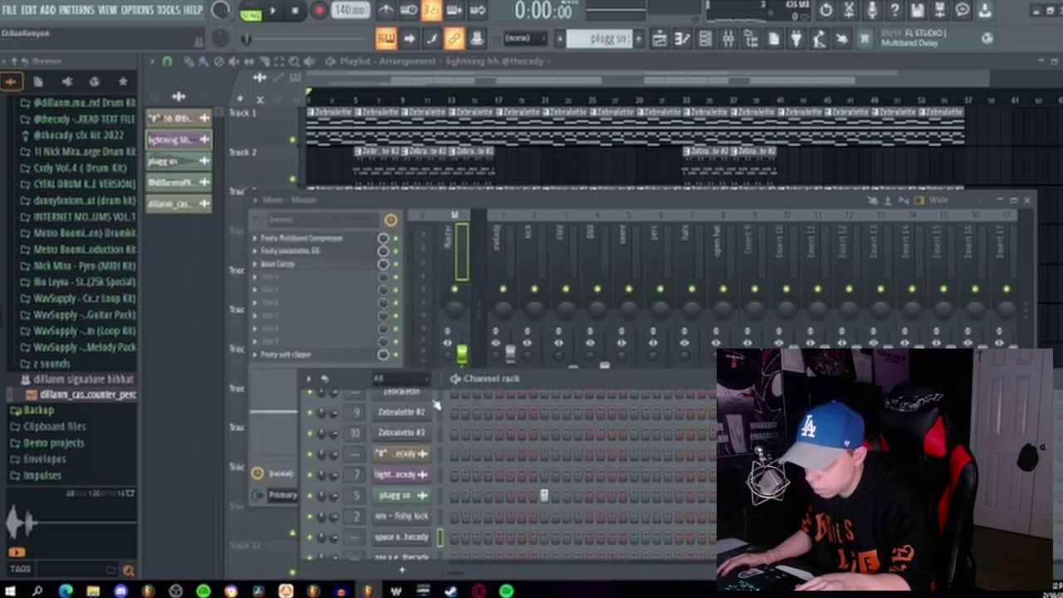
scroll(356, 538, up, 3)
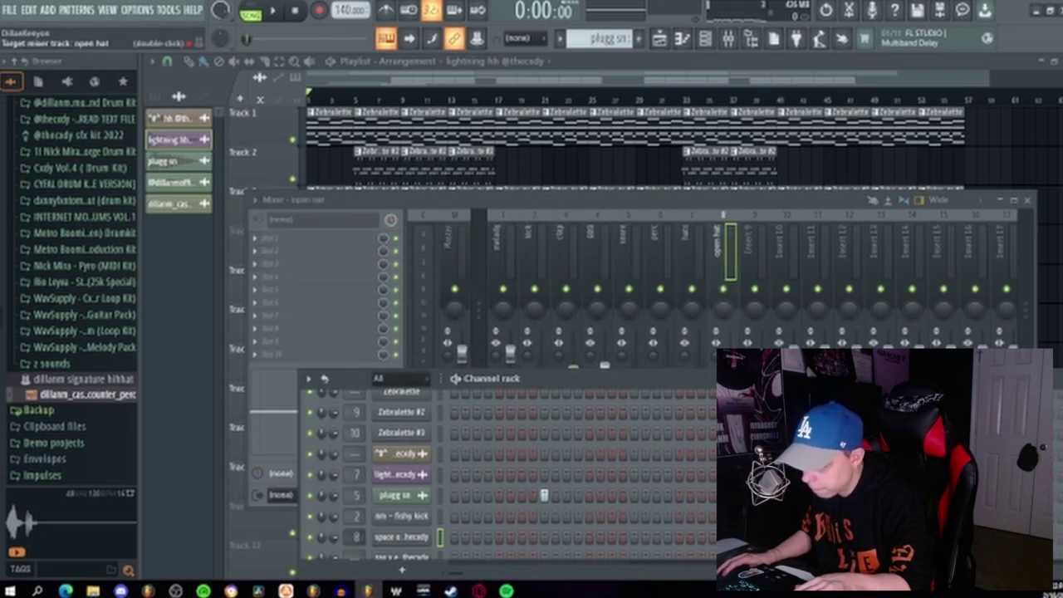
scroll(520, 517, down, 3)
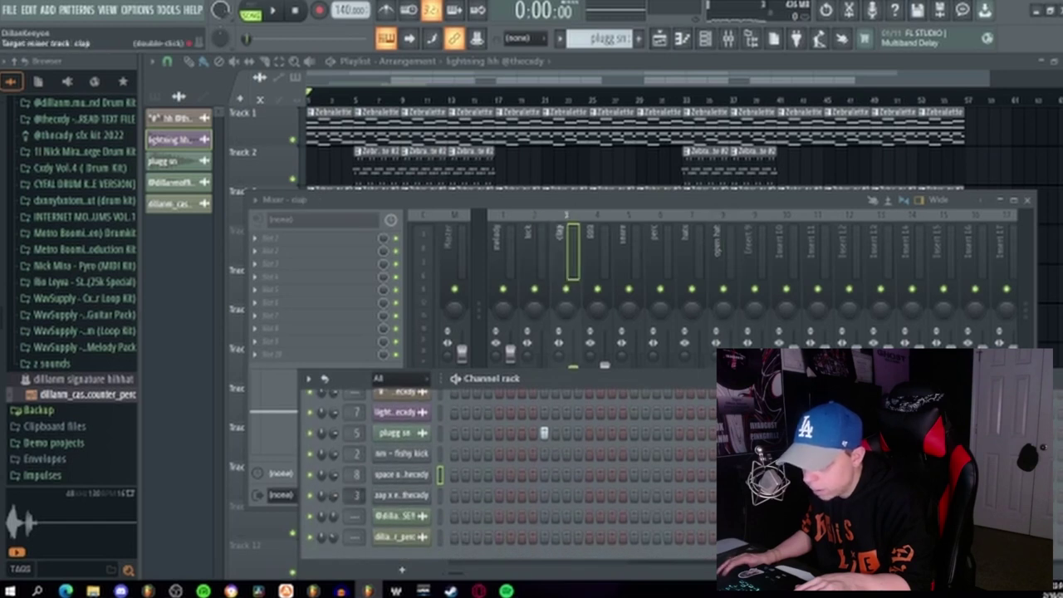
Check the mixer levels while the intro plays, and close the channel rack and mixer to return to the playlist
key(space)
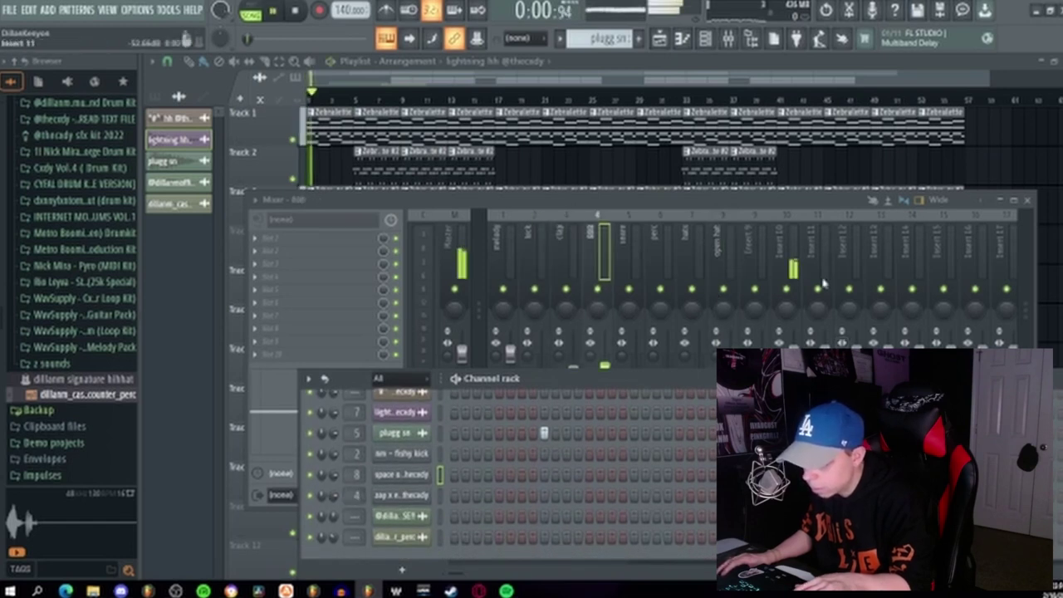
drag(905, 378, 668, 413)
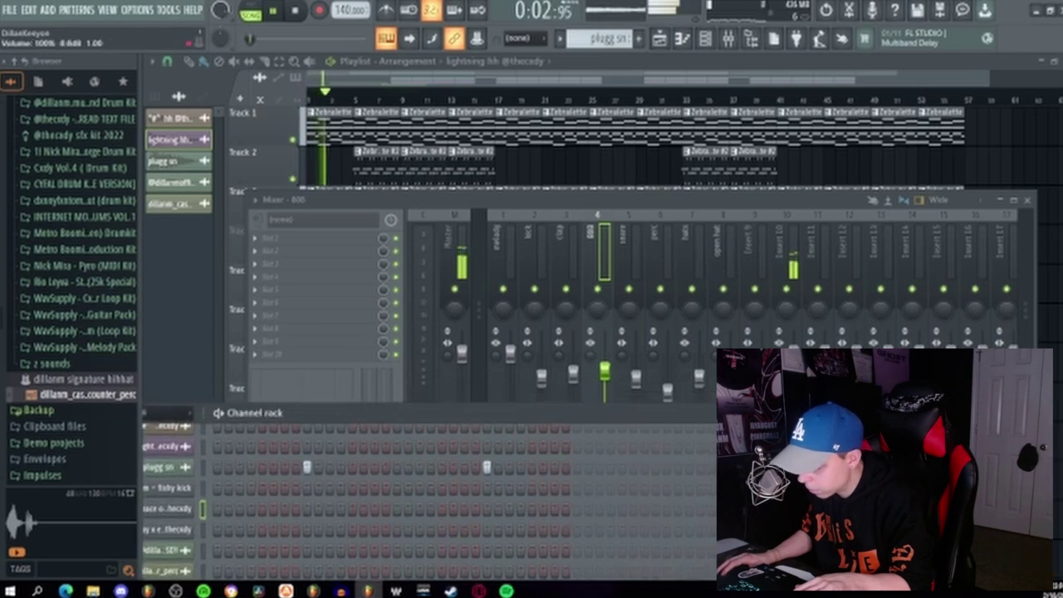
click(949, 413)
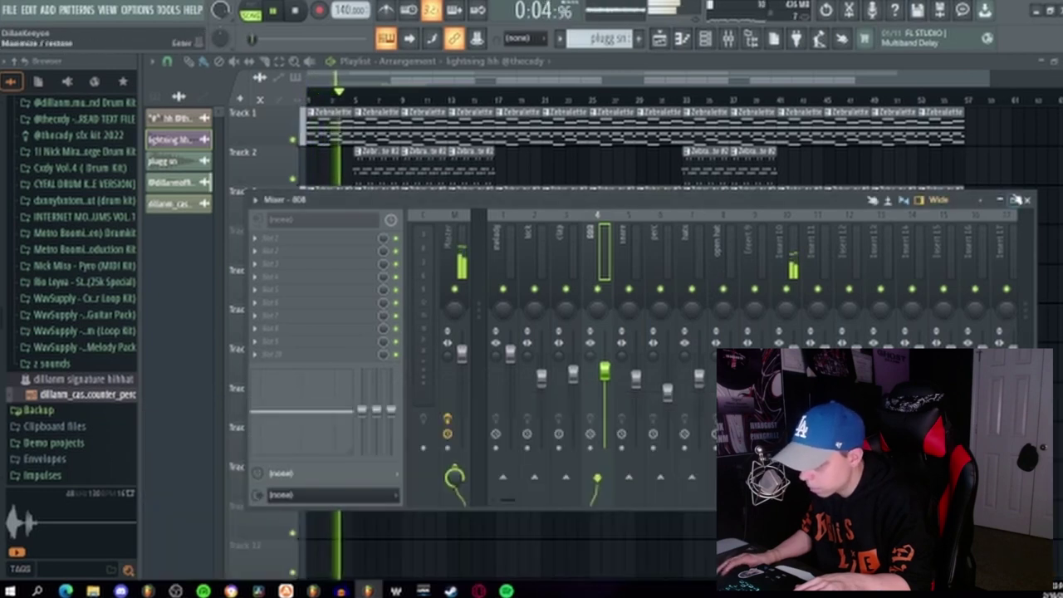
key(F9)
scroll(916, 250, down, 1)
key(space)
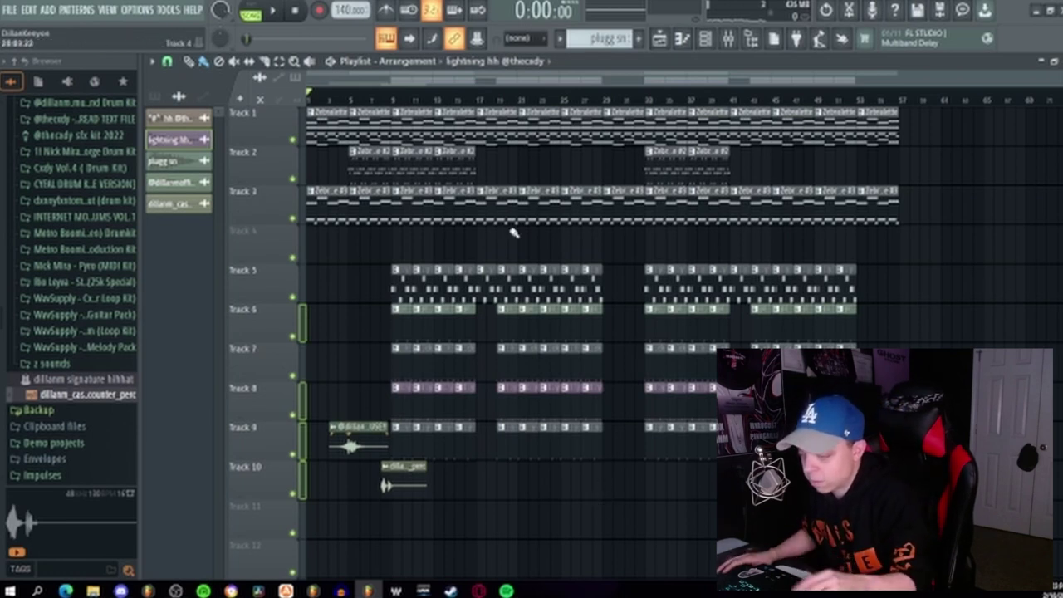
Play the full arrangement from the beginning to listen through the finished beat
ctrl+scroll(387, 254, up, 3)
ctrl+scroll(590, 327, down, 3)
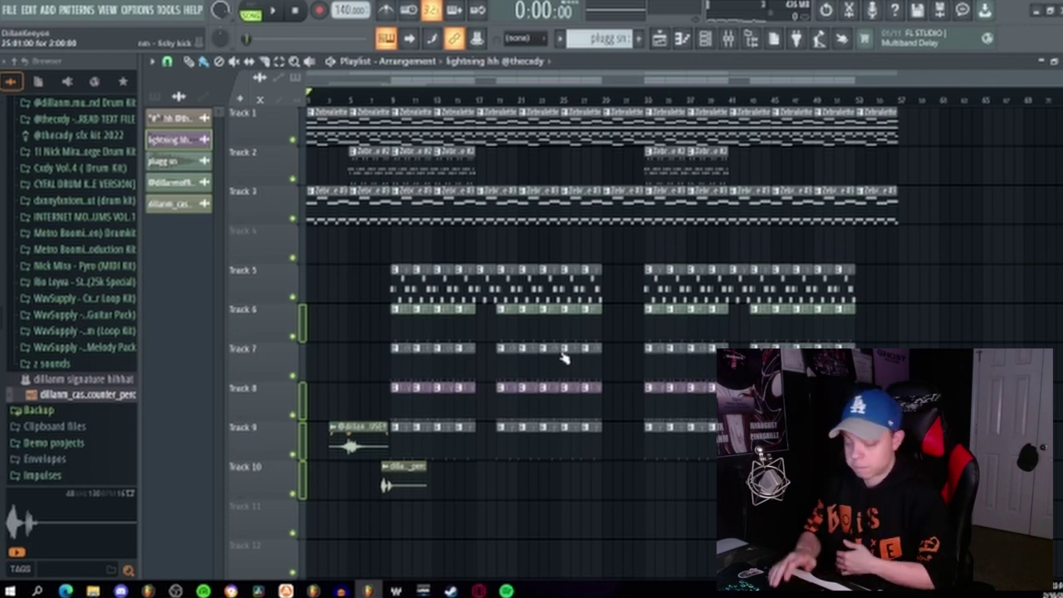
key(space)
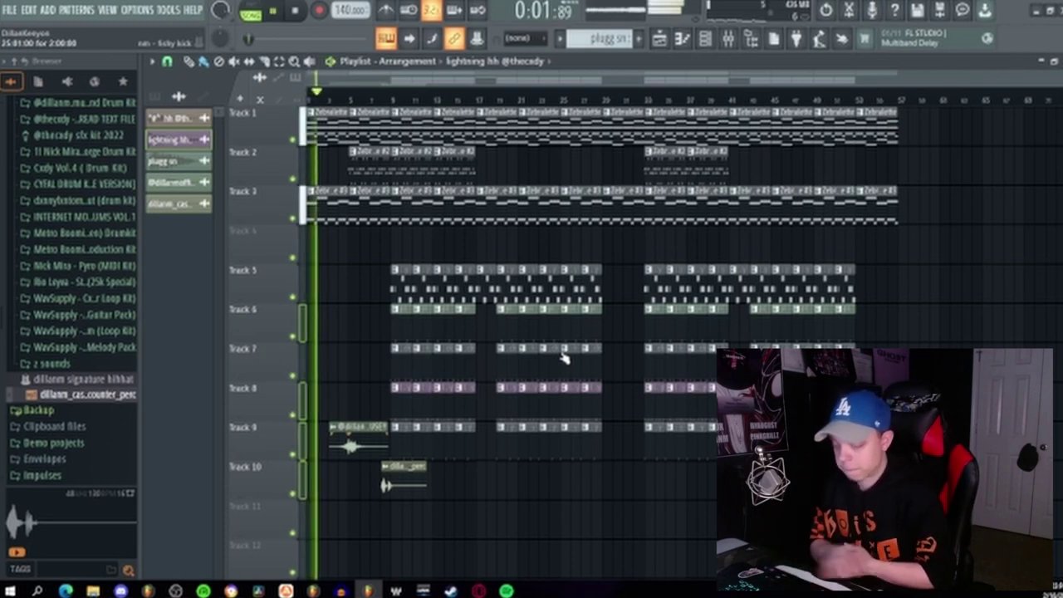